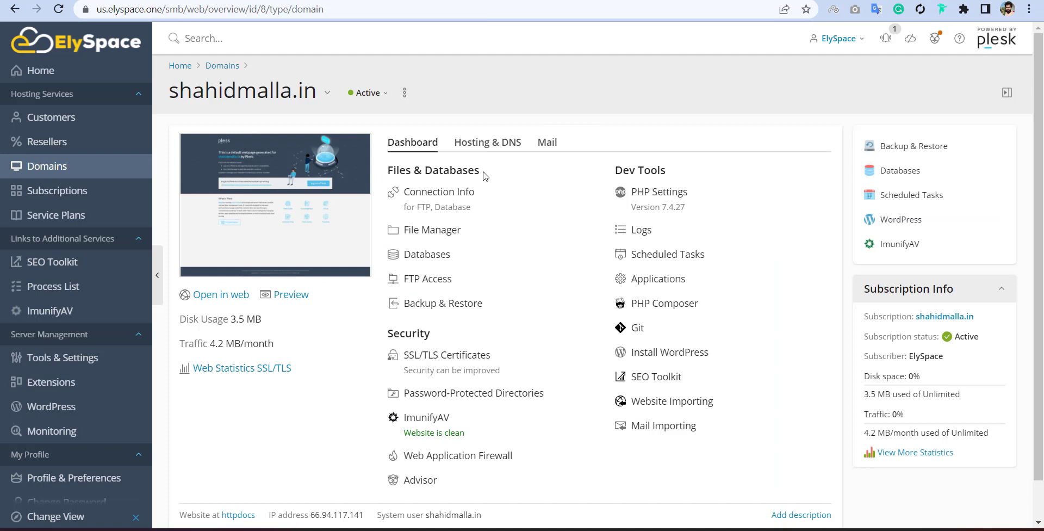
In cPanel, search 'sub' and open Subdomains to reach the labs.elyspace.uk document root
scroll(485, 175, down, 1)
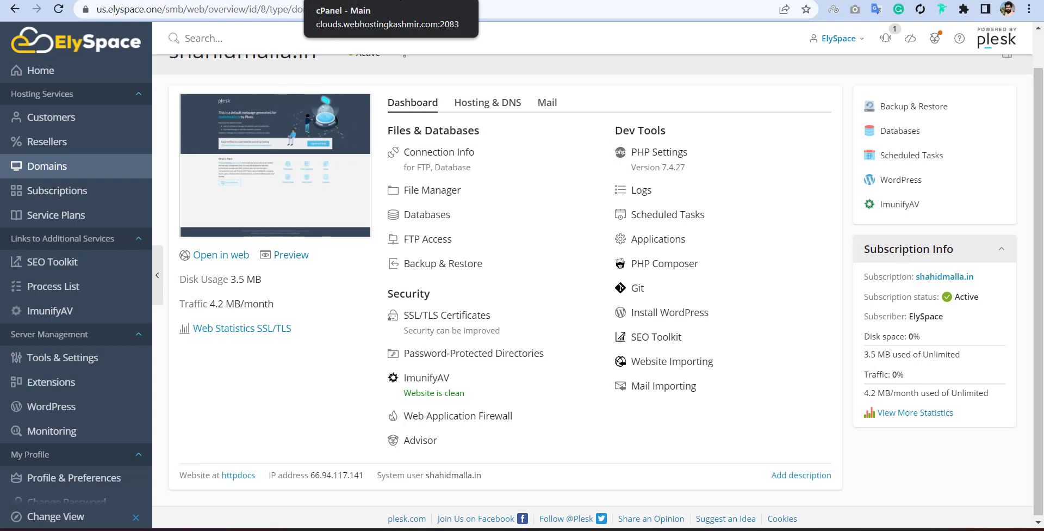
click(313, 1)
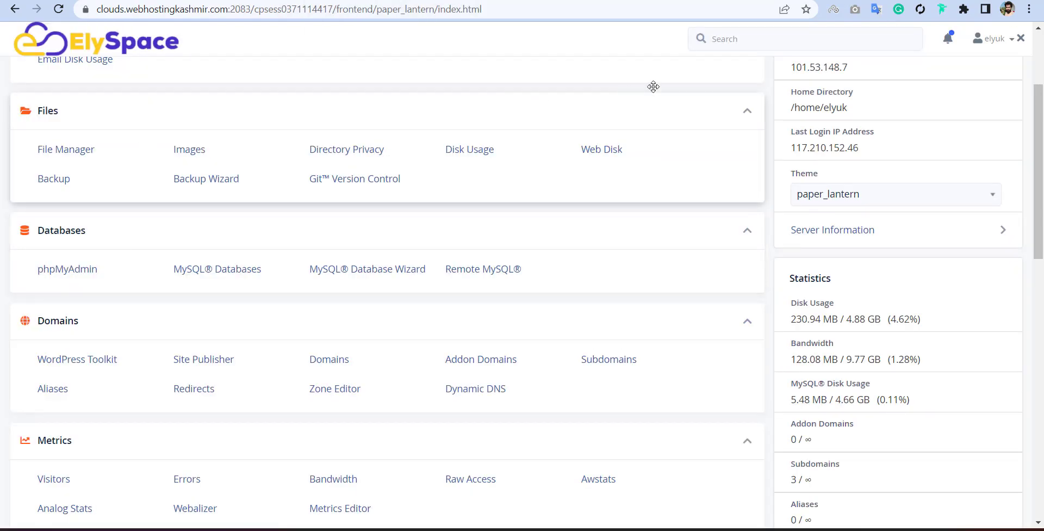
scroll(287, 324, down, 4)
scroll(286, 324, down, 3)
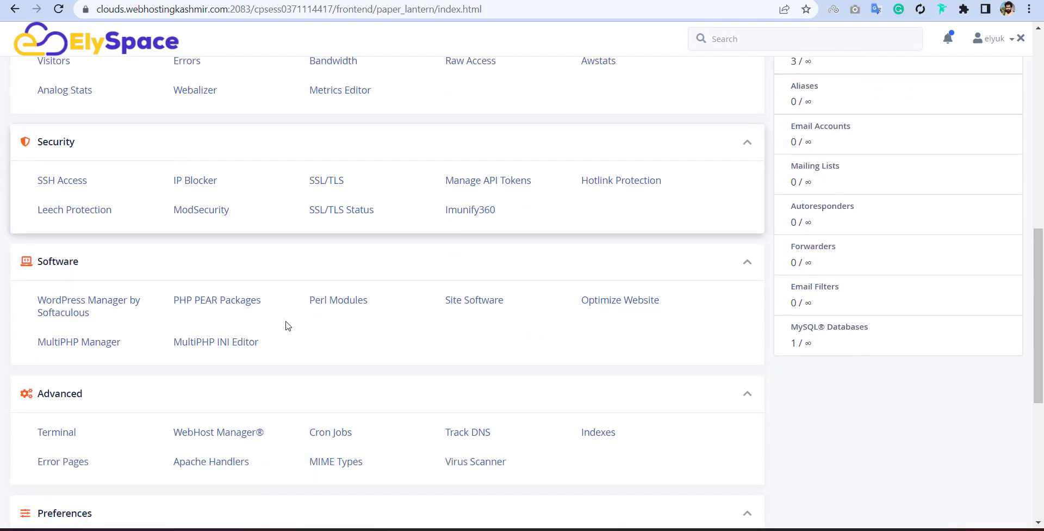
scroll(208, 345, down, 7)
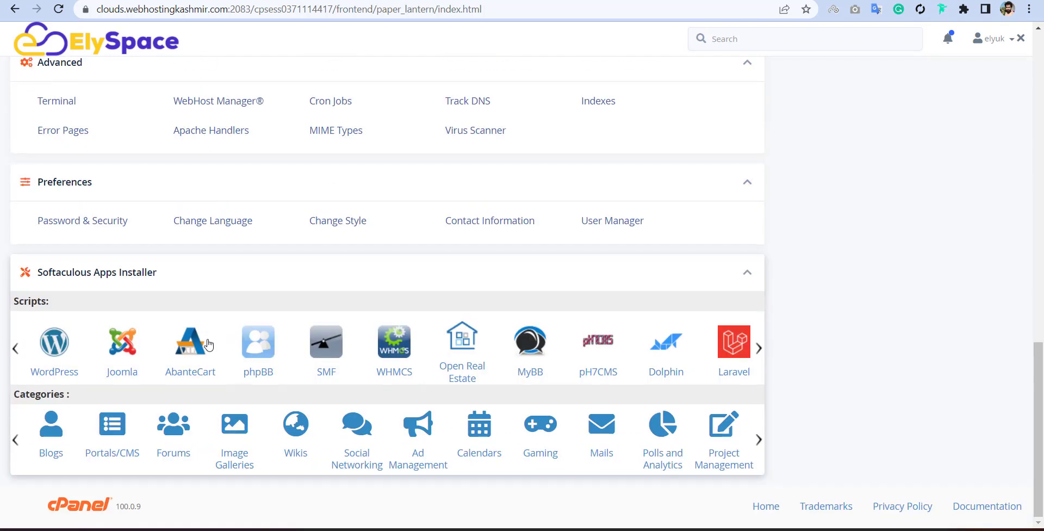
scroll(510, 188, up, 15)
click(813, 30)
text(sub)
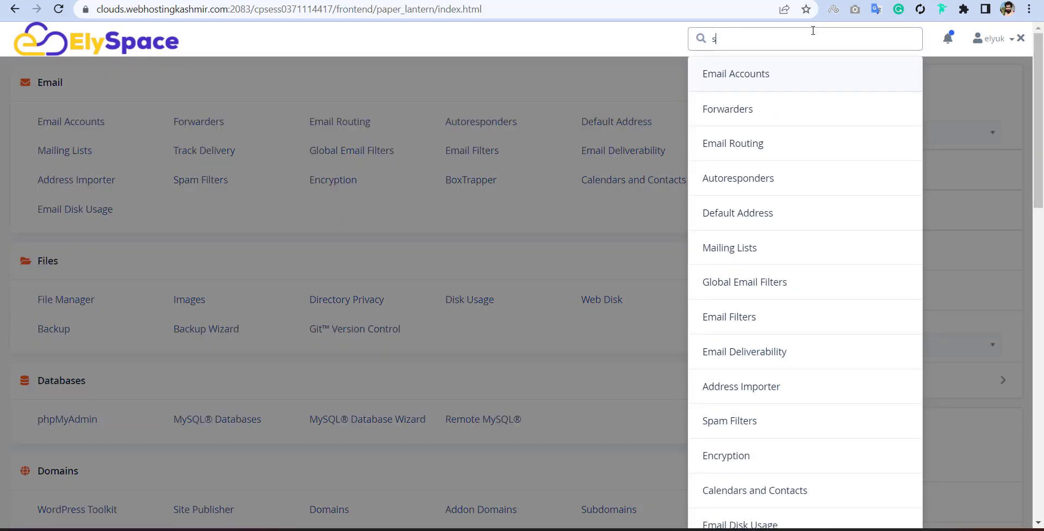
click(753, 110)
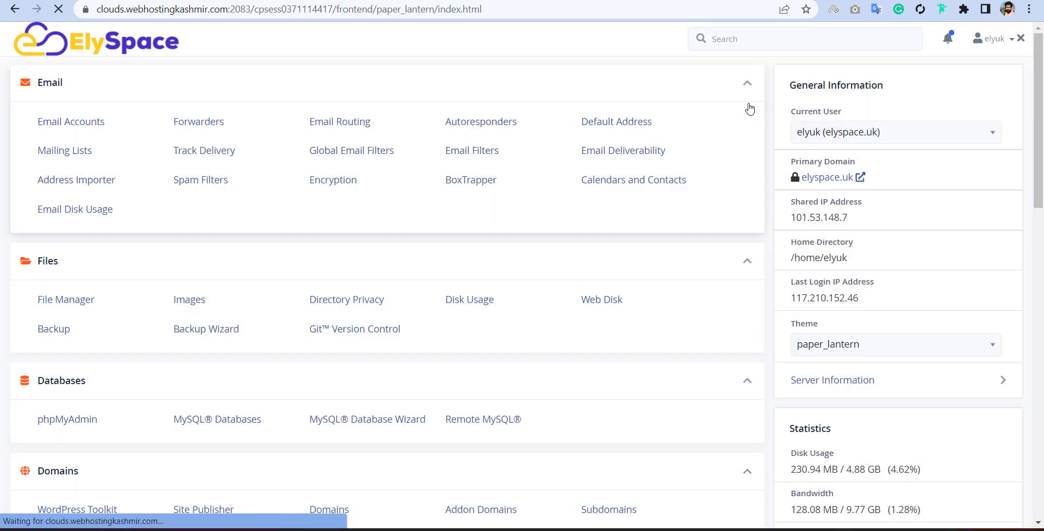
scroll(348, 258, down, 3)
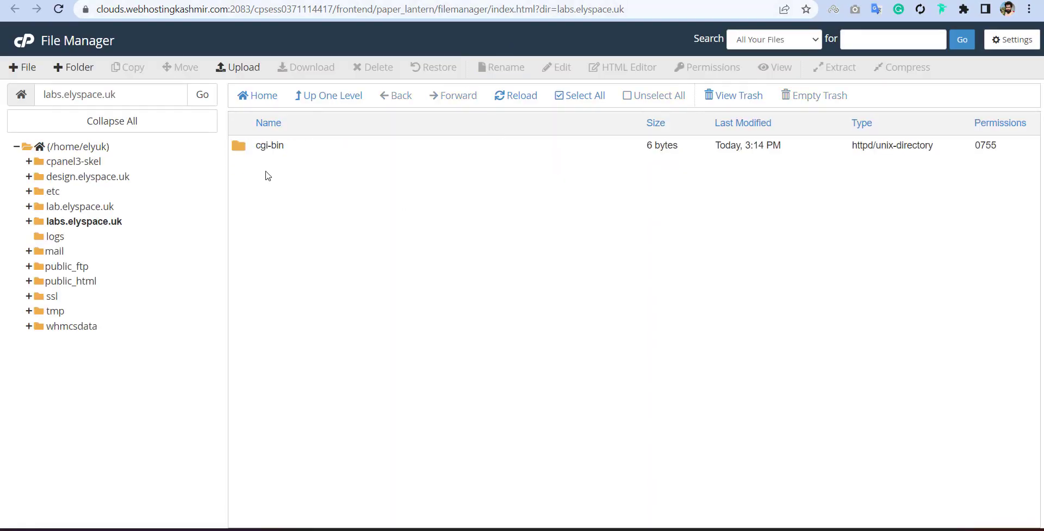
Upload whmcs-8.4.0-release.1.zip to the labs.elyspace.uk folder through cPanel's File Upload page
click(250, 74)
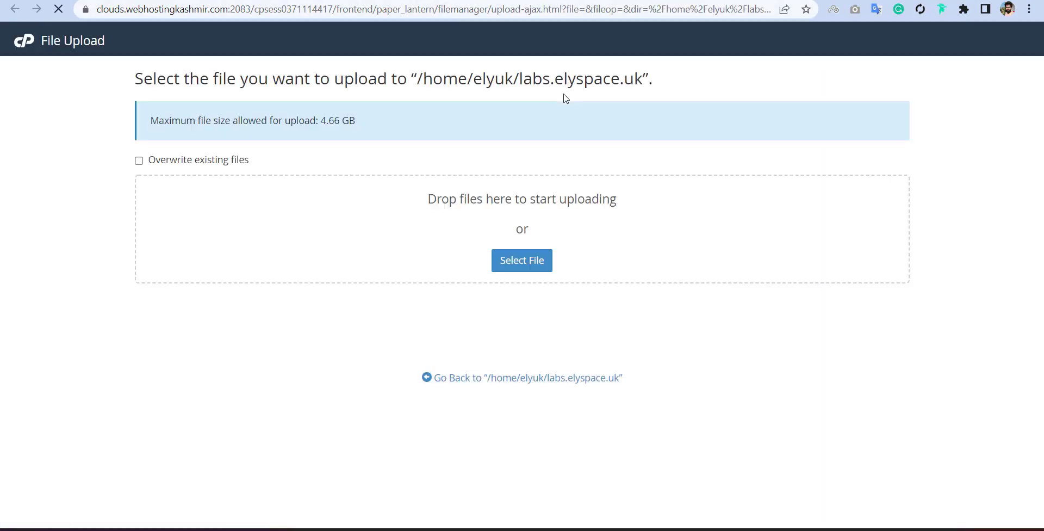
click(525, 277)
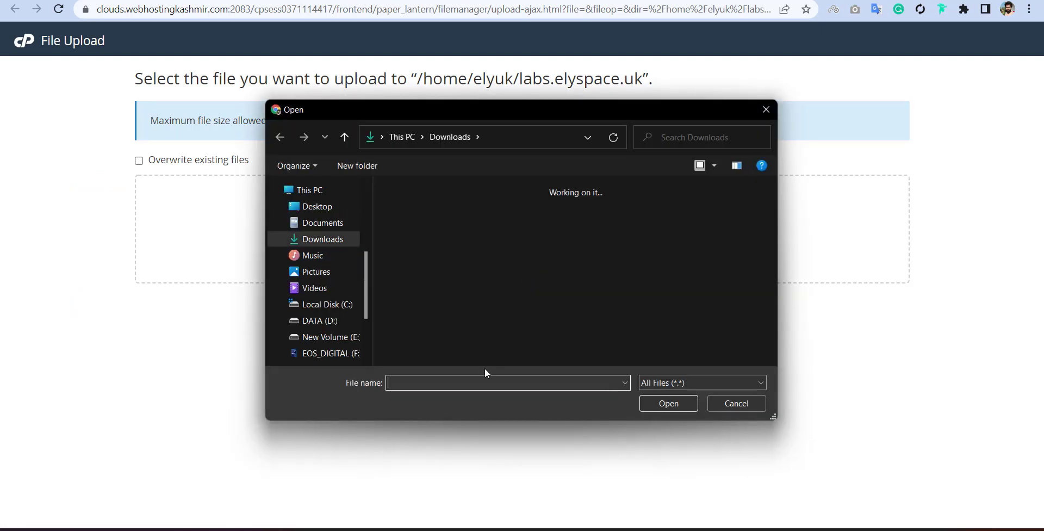
text(wh)
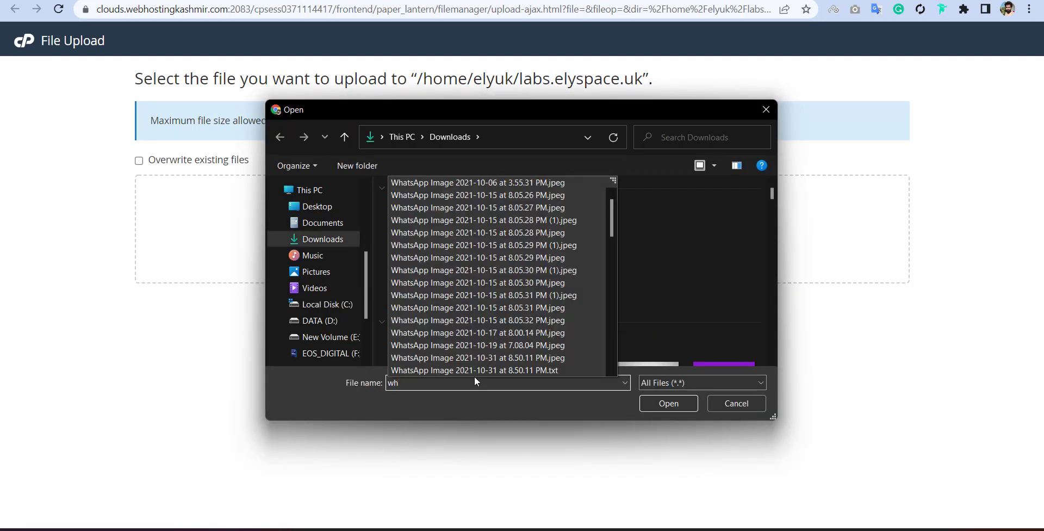
key(BackSpace)
text(hmcs)
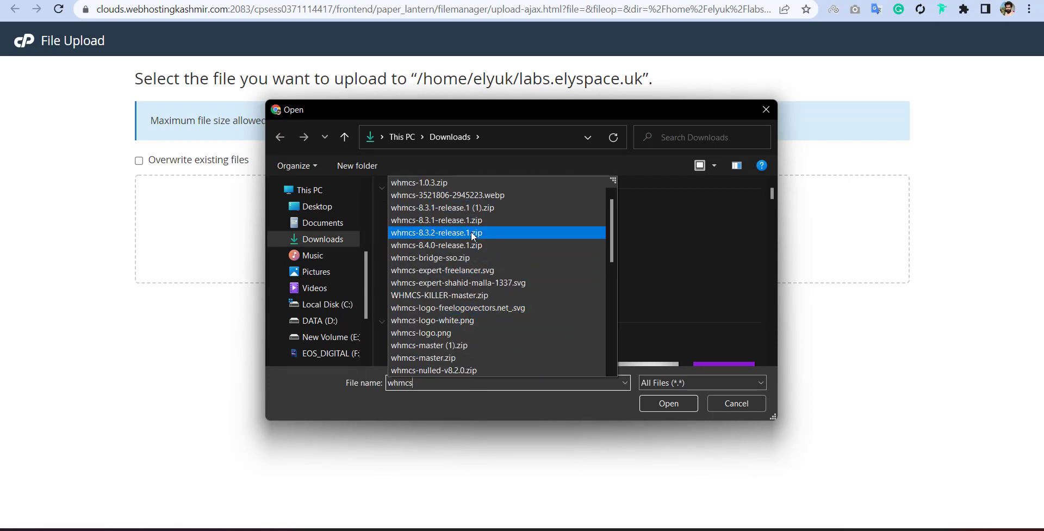
click(468, 245)
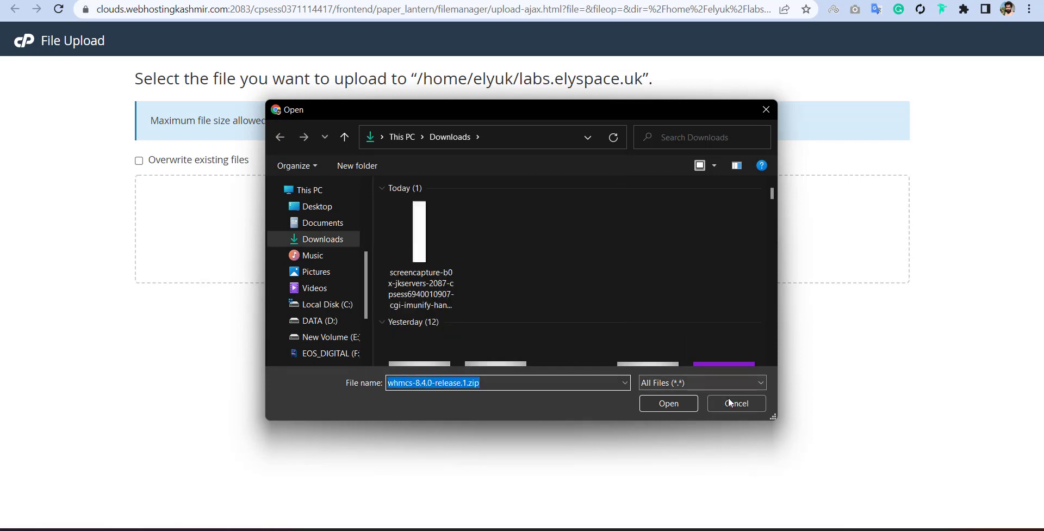
click(668, 403)
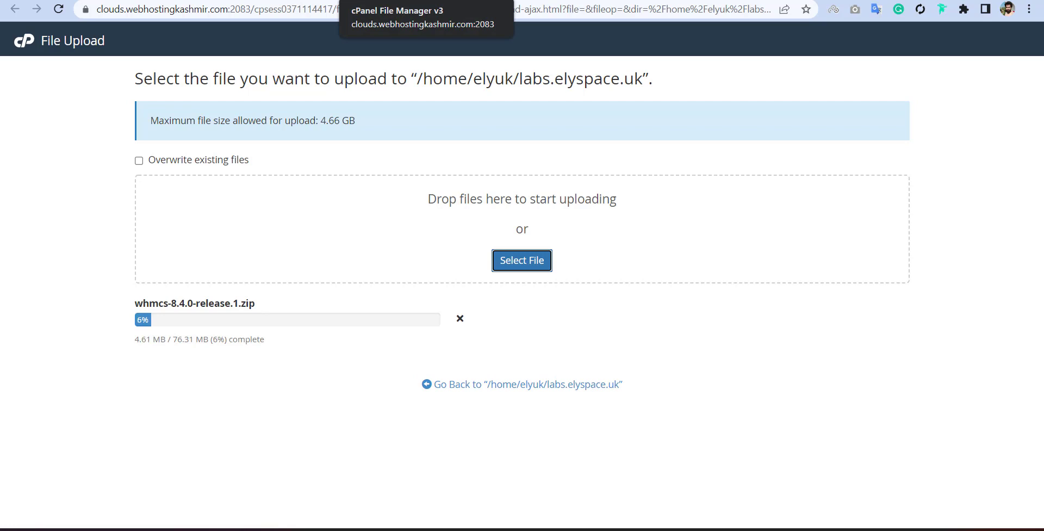
Back on the cPanel page, search 'data' and open the MySQL Database Wizard
key(ctrl+shift+Tab)
key(ctrl+shift+Tab)
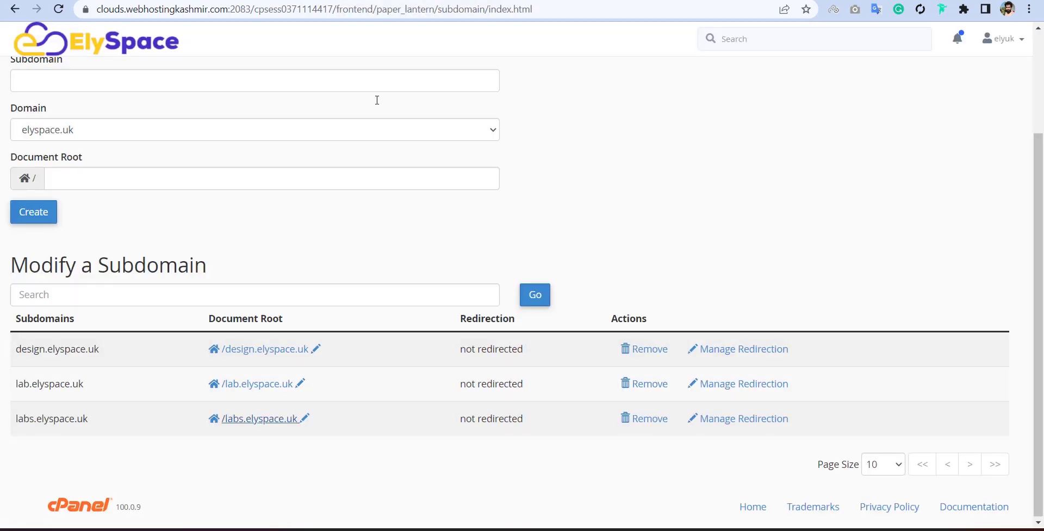
scroll(398, 165, up, 3)
click(735, 38)
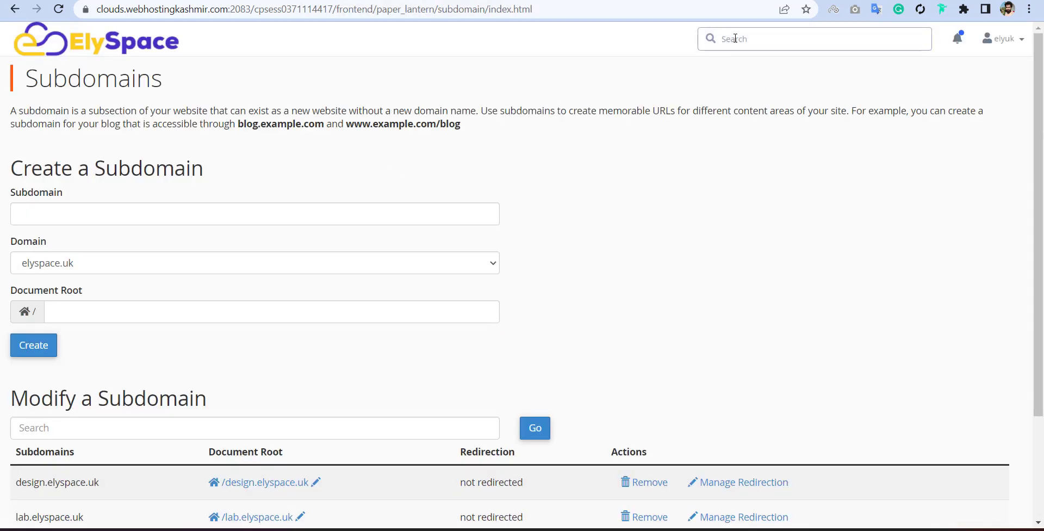
text(dta)
key(ctrl+a)
text(data)
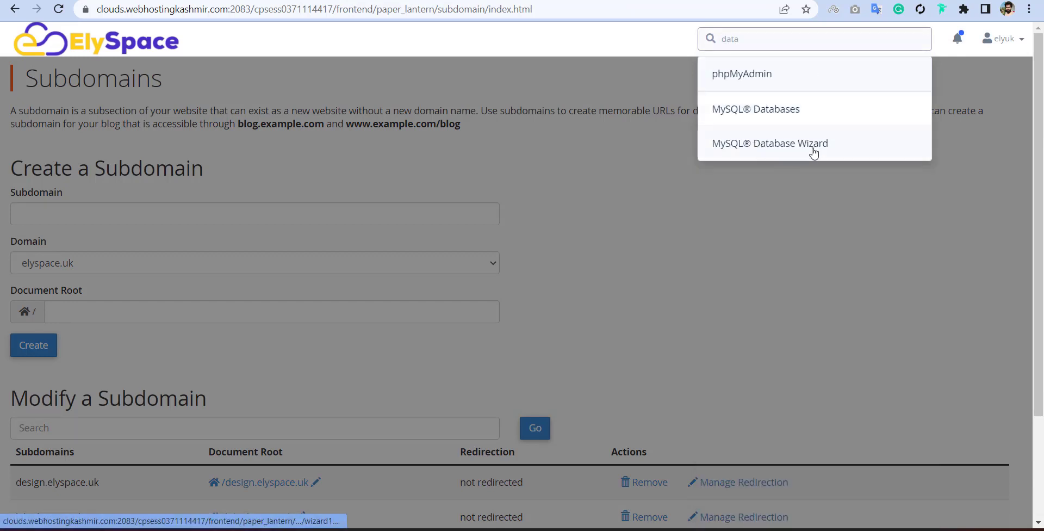
click(814, 153)
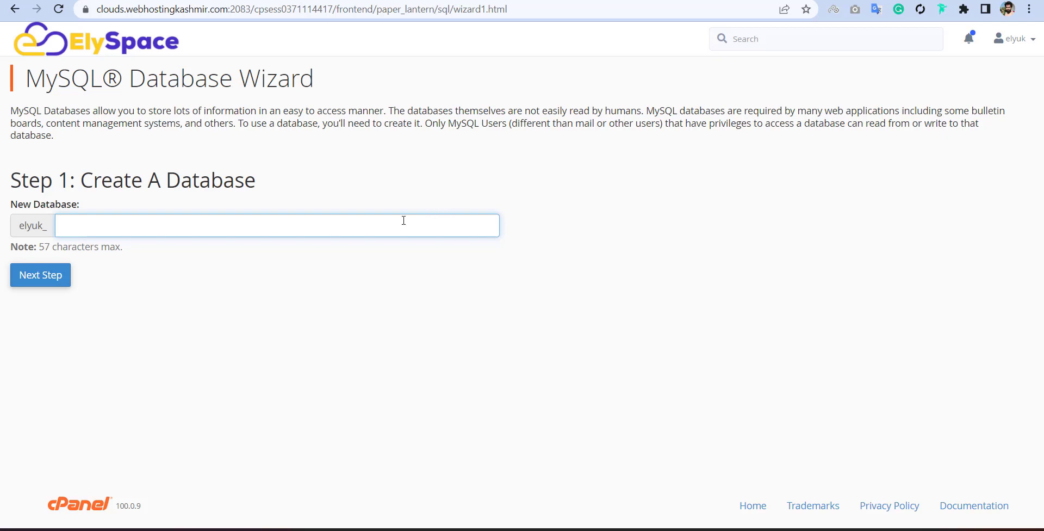
Create database whmcs999 and enter user whmcs999 with its password entered twice
text(whmcs)
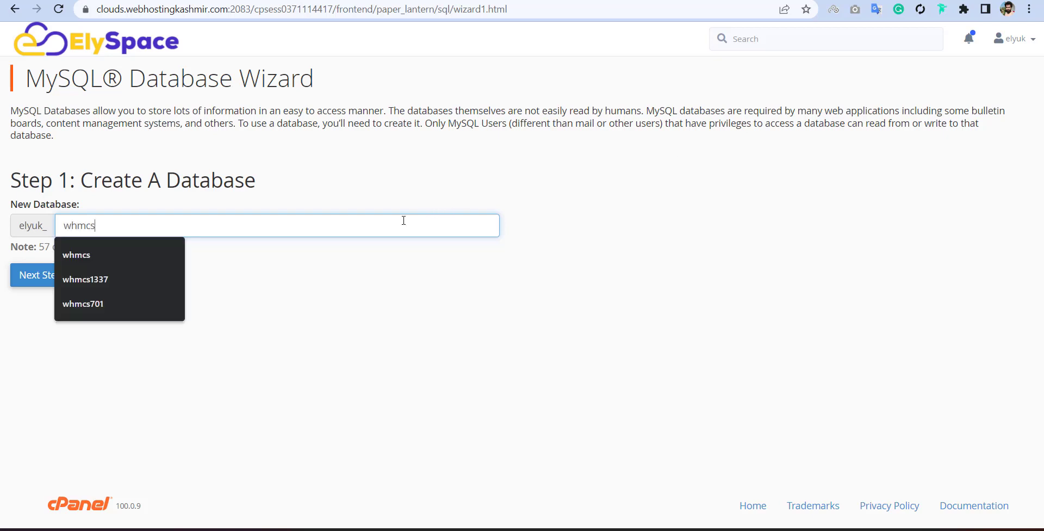
text(999)
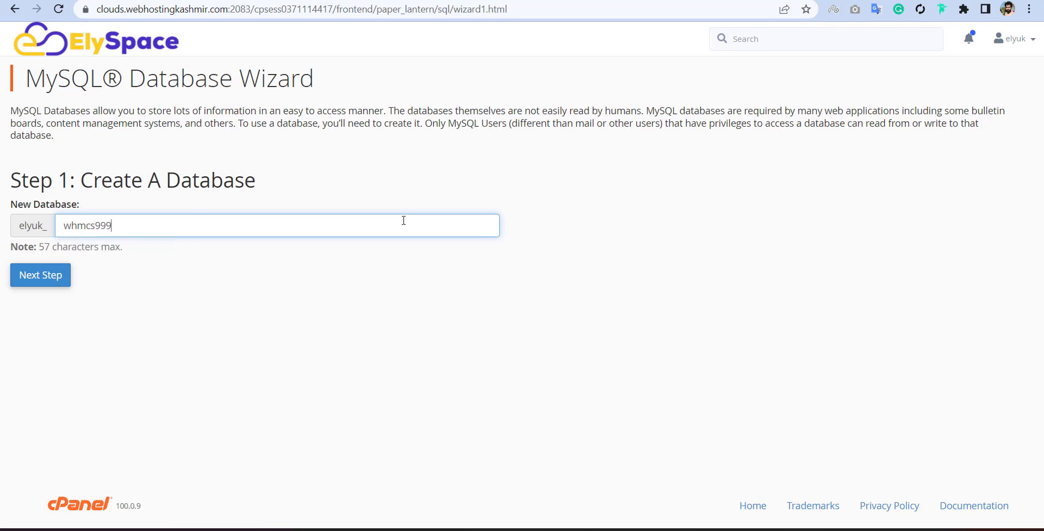
drag(132, 233, 3, 202)
key(ctrl+c)
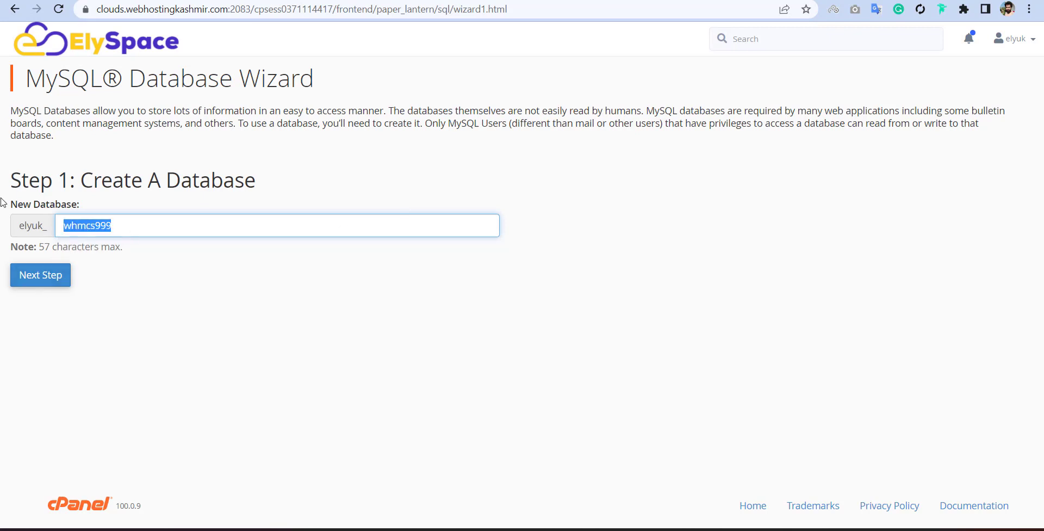
click(49, 282)
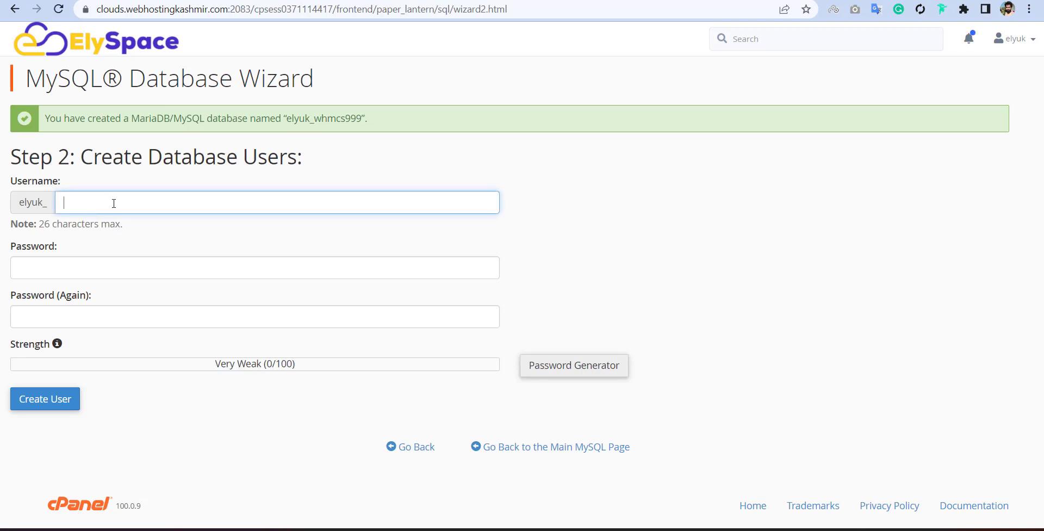
key(ctrl+v)
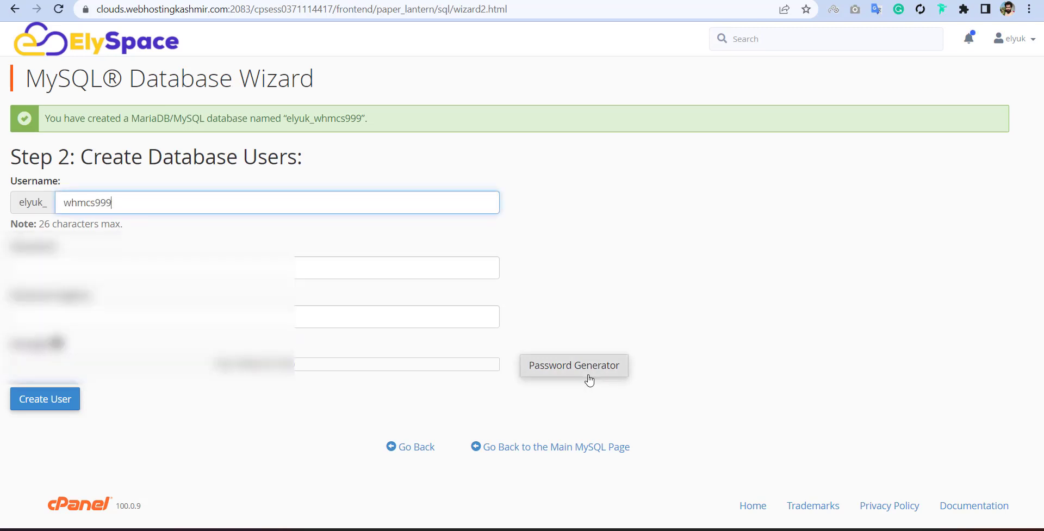
click(228, 268)
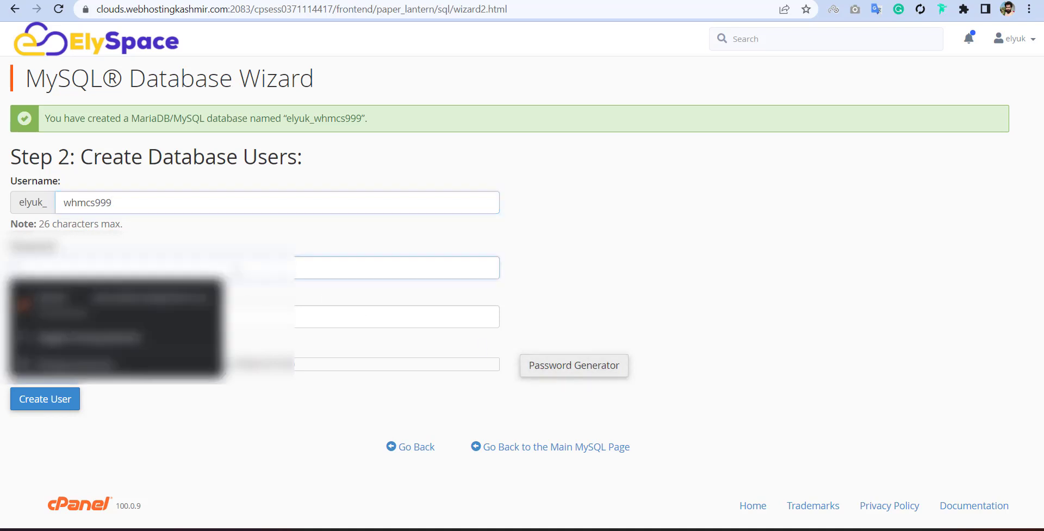
key(ctrl+v)
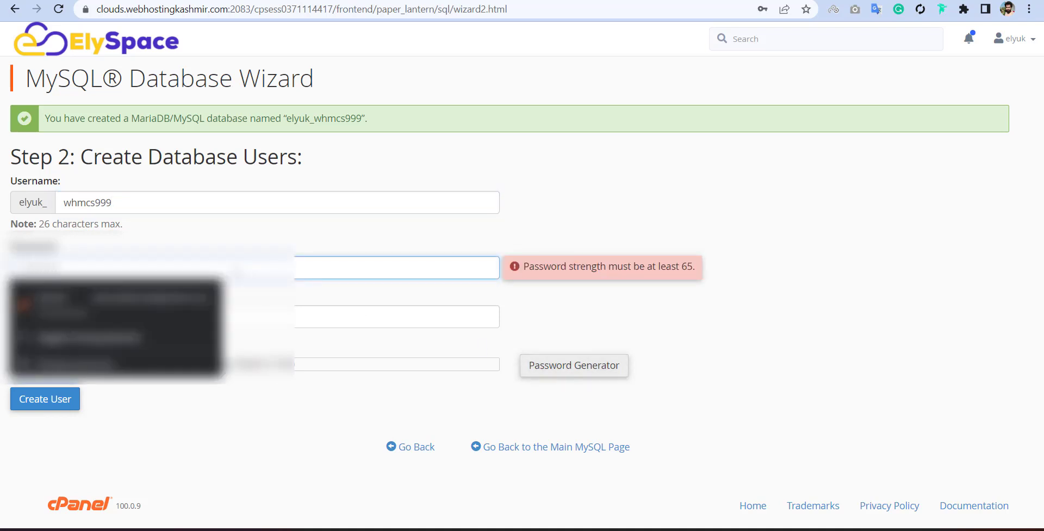
click(300, 309)
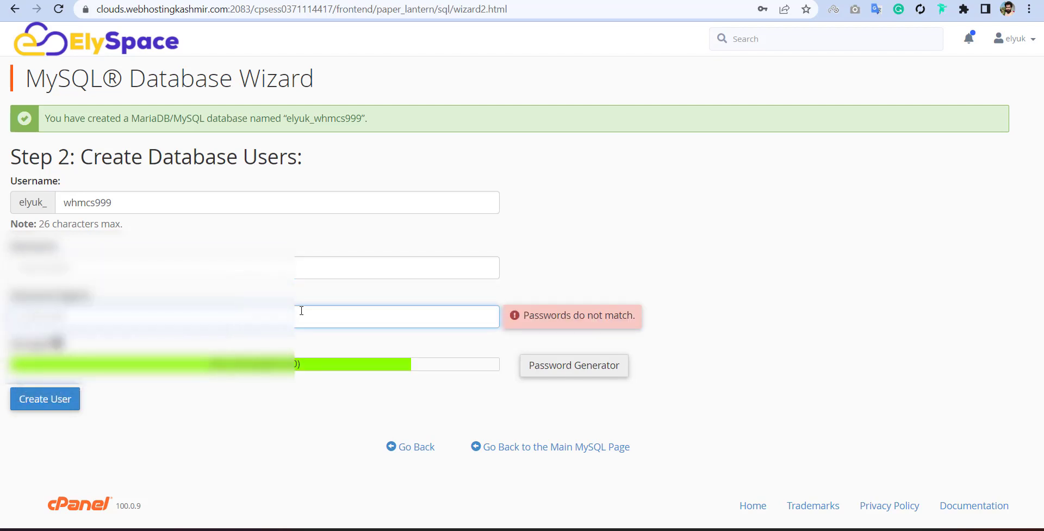
key(ctrl+v)
Create user elyuk_whmcs999 with ALL PRIVILEGES on elyuk_whmcs999, then return to Plesk
click(53, 410)
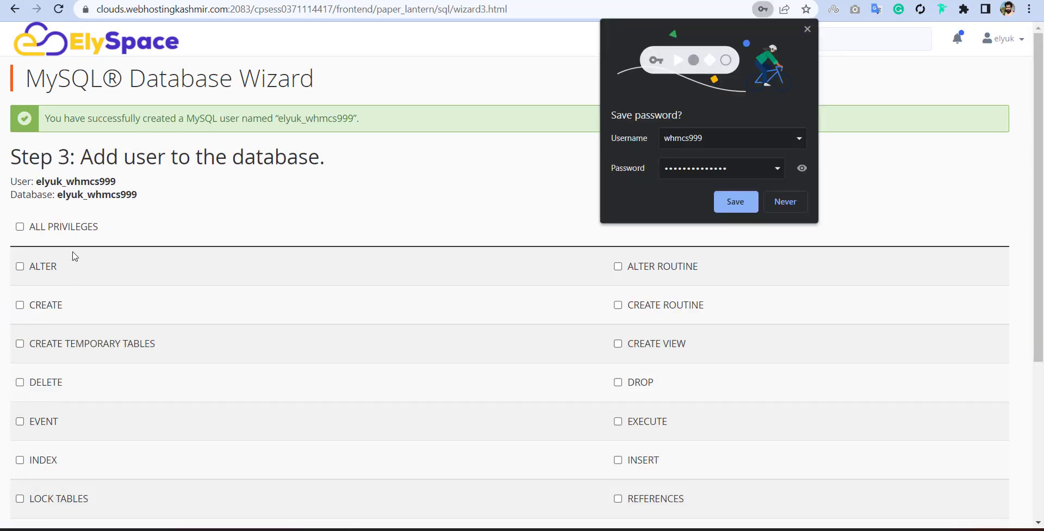
click(64, 228)
scroll(197, 314, down, 5)
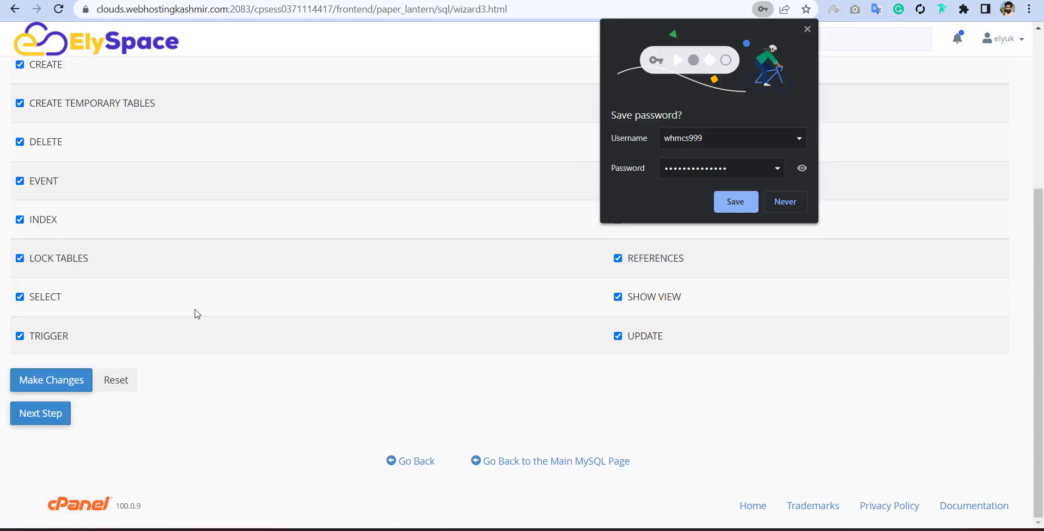
click(41, 391)
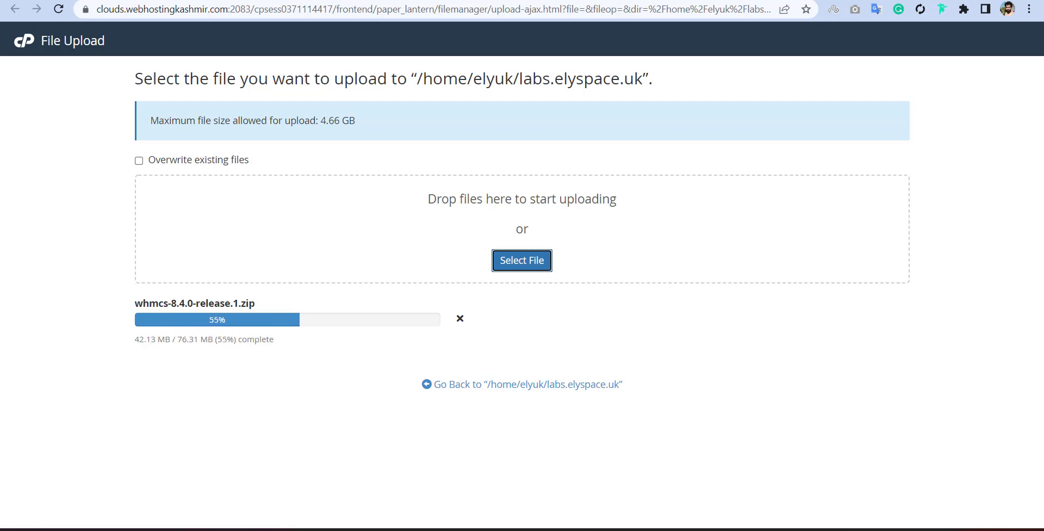
key(ctrl+Tab)
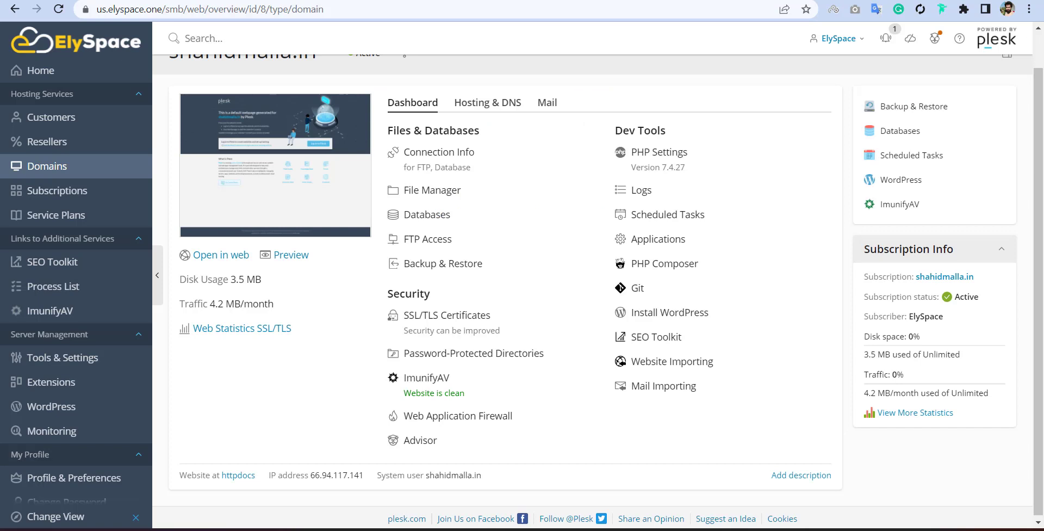
Upload whmcs-8.4.0-release.1.zip into httpdocs via shahidmalla.in's Plesk File Manager
click(435, 188)
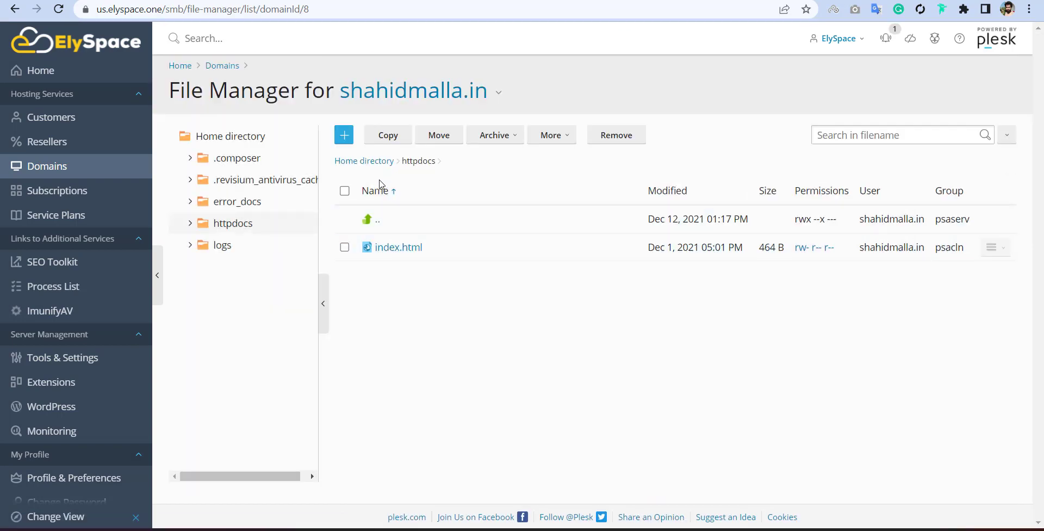
click(343, 134)
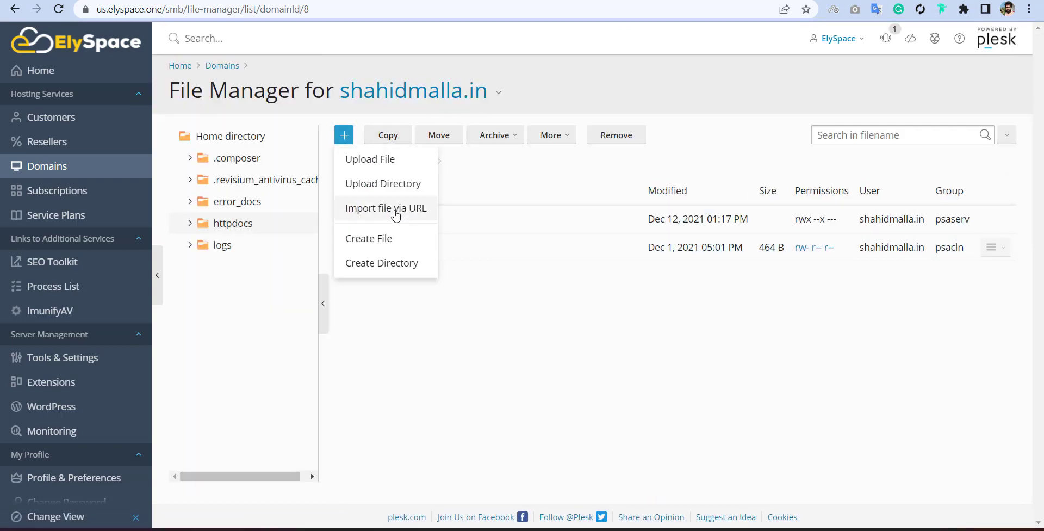
click(373, 186)
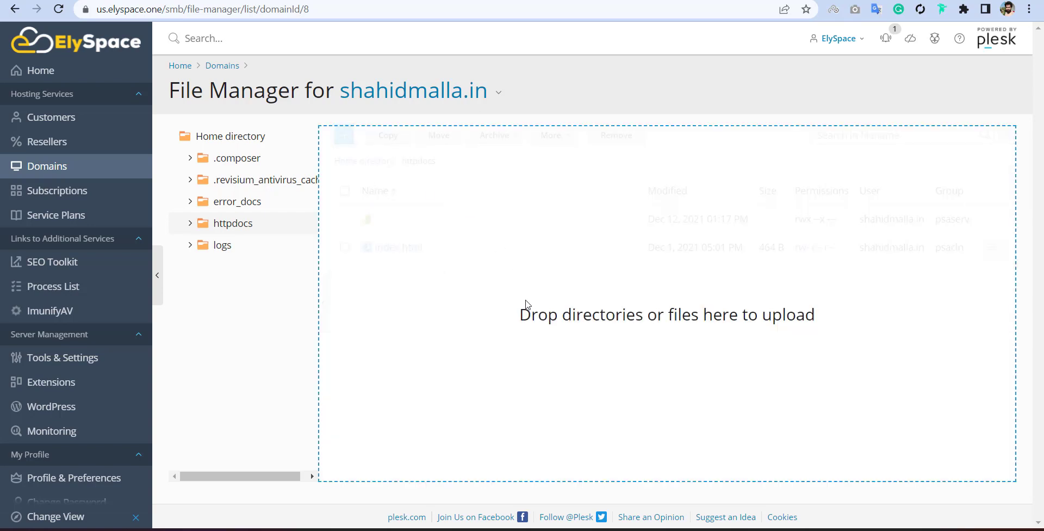
click(343, 136)
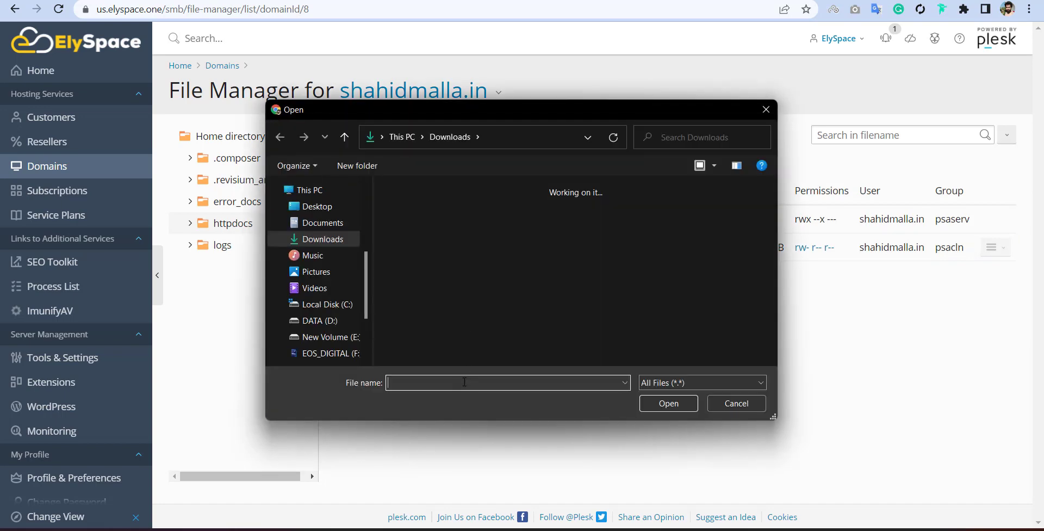
text(whmcs)
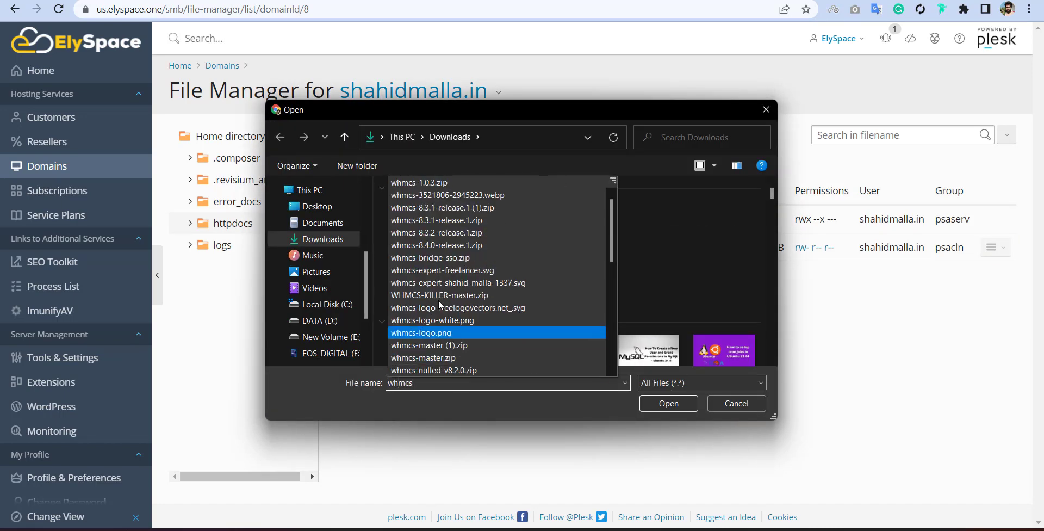
click(422, 249)
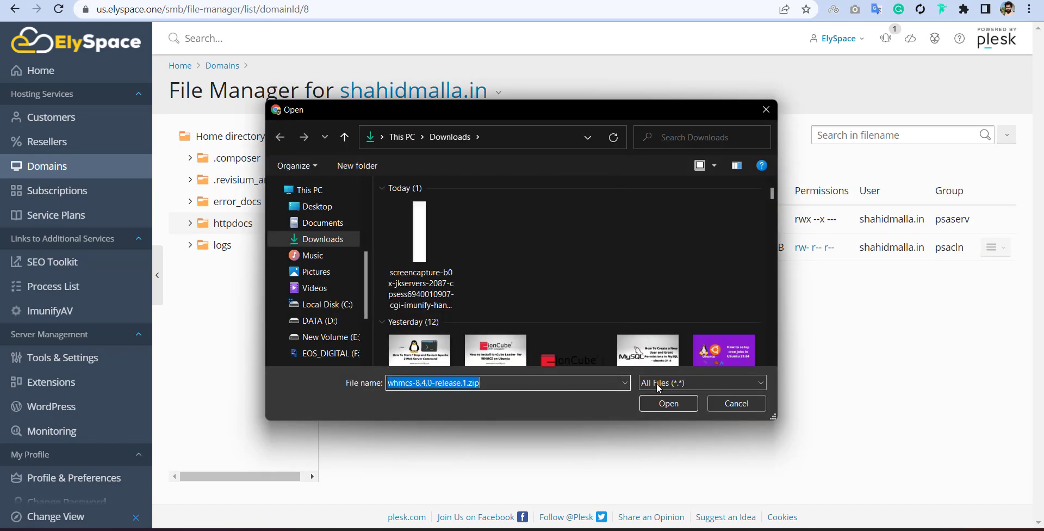
click(657, 402)
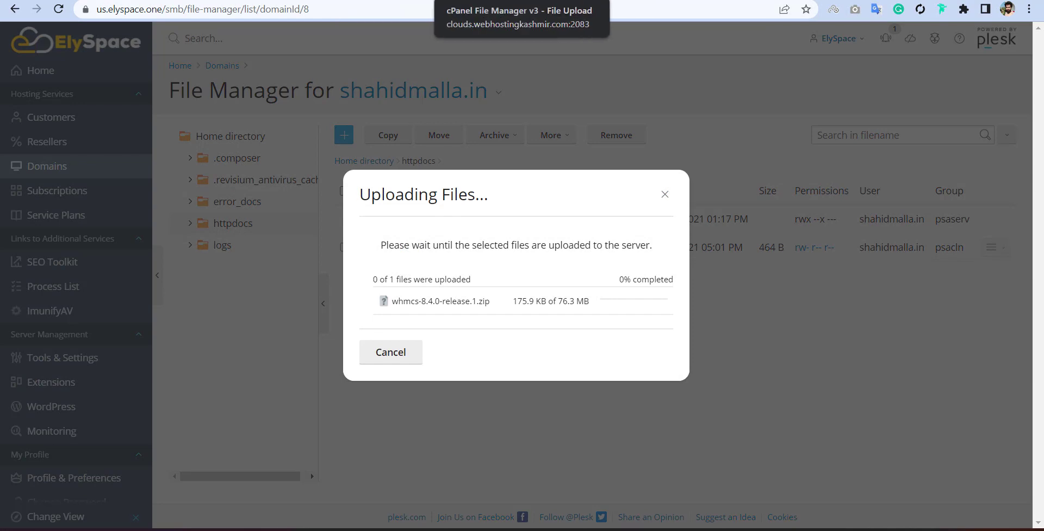
Open the labs.elyspace.uk folder in cPanel's File Manager
click(522, 1)
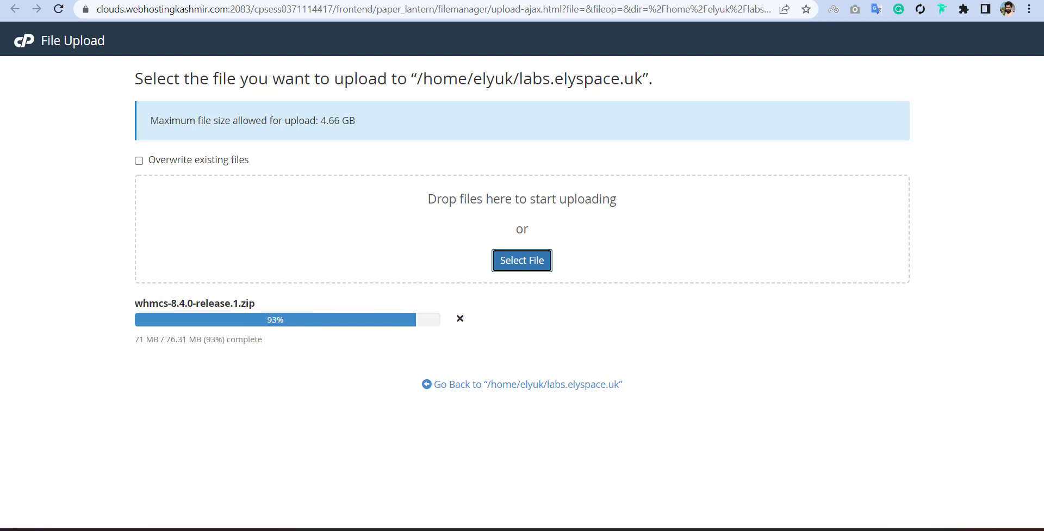
key(ctrl+shift+Tab)
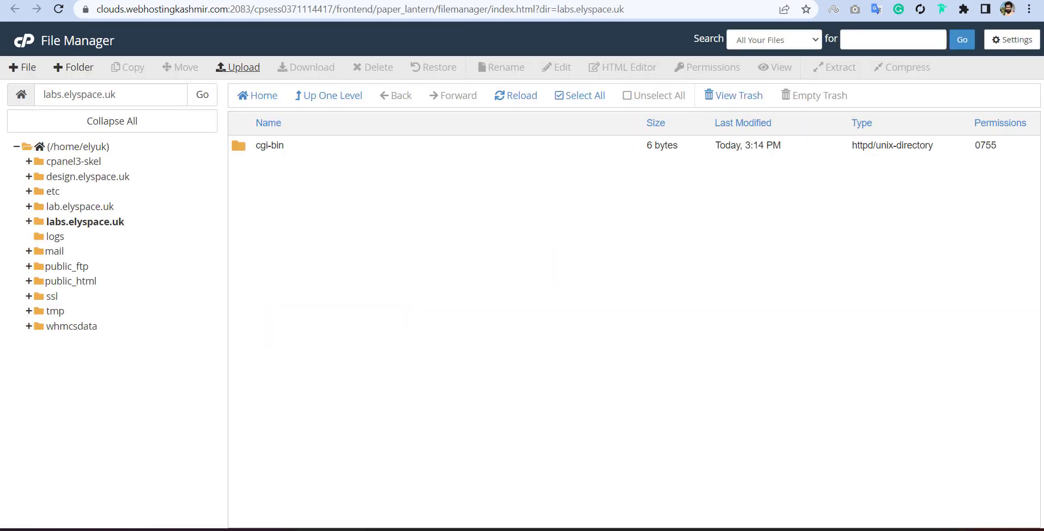
key(ctrl+shift+Tab)
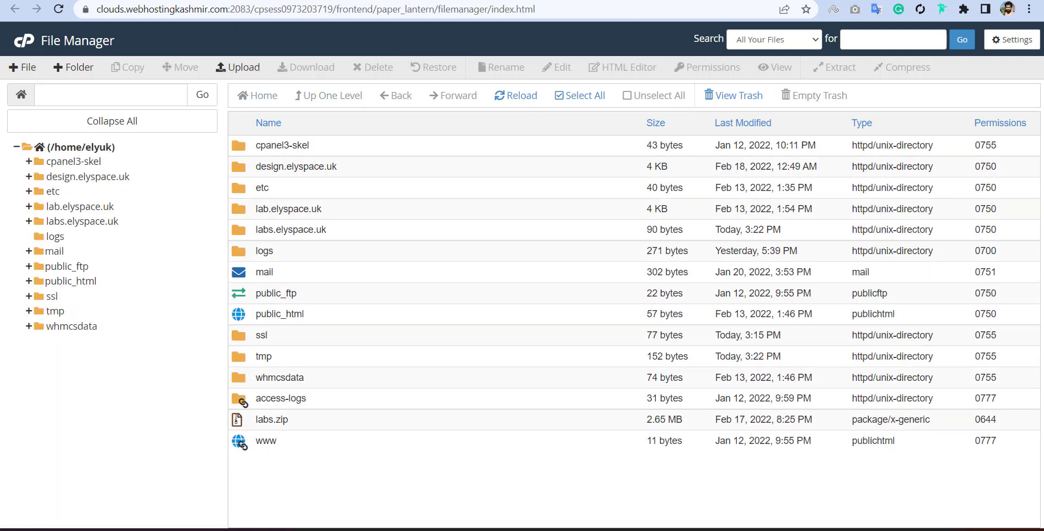
click(345, 229)
double_click(345, 229)
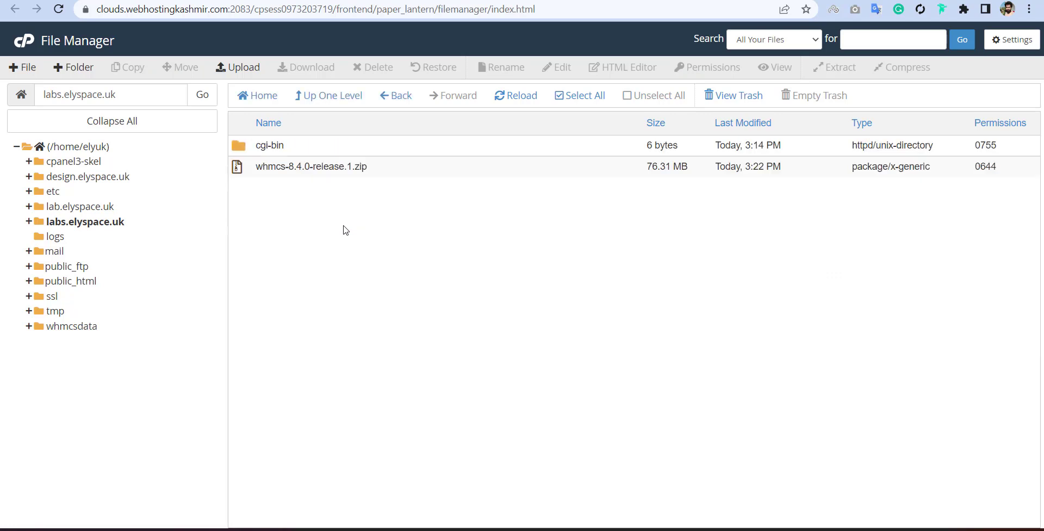
Extract whmcs-8.4.0-release.1.zip there, then go back to the cPanel main tab
right_click(388, 172)
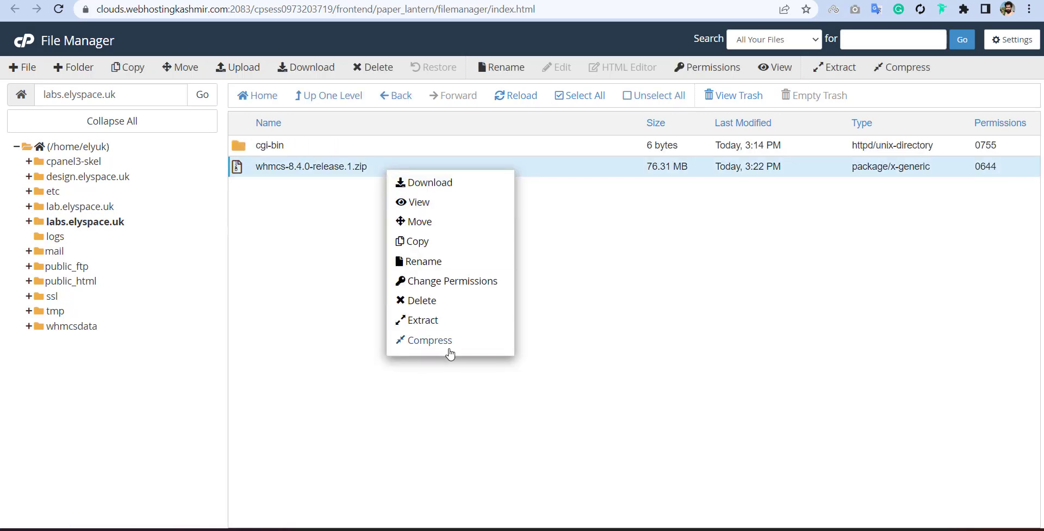
click(463, 329)
click(622, 343)
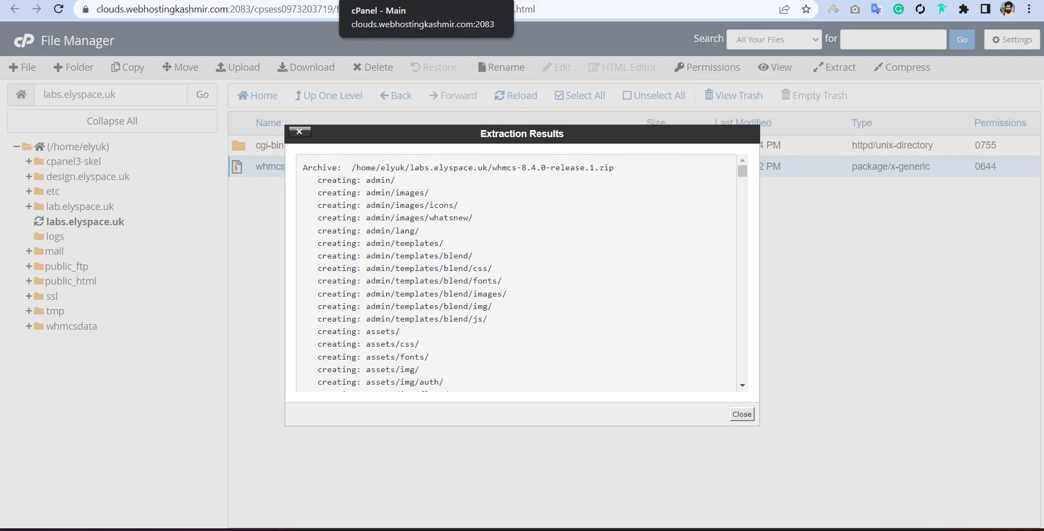
click(427, 1)
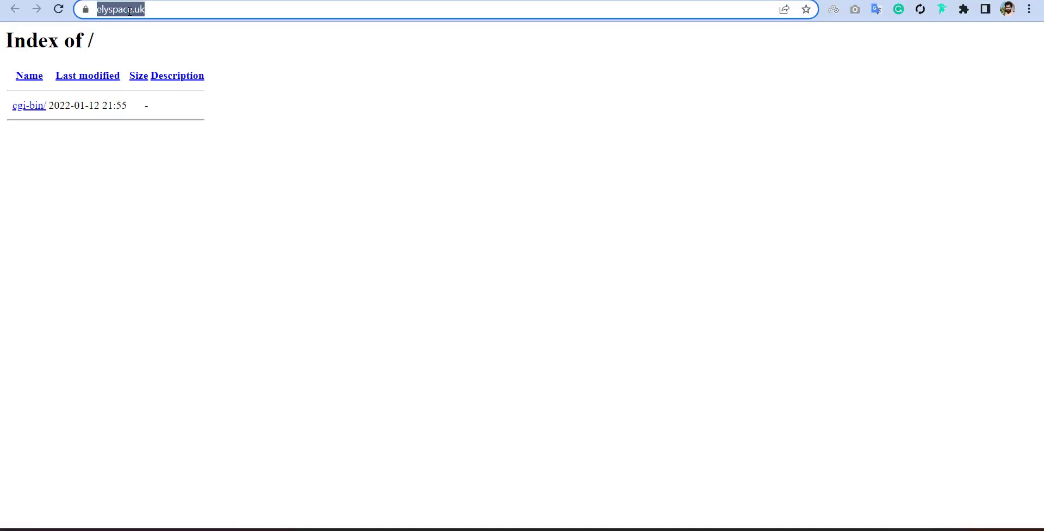
click(130, 9)
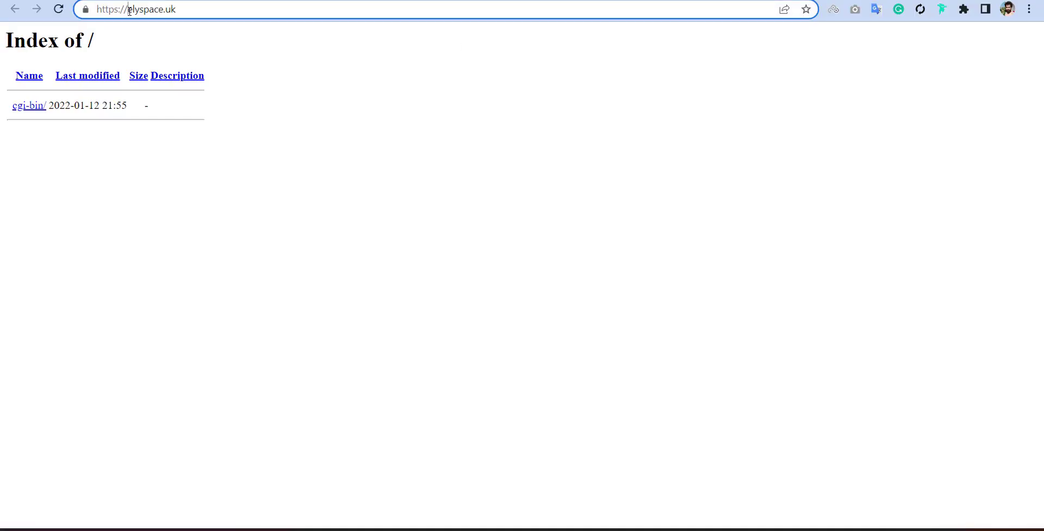
Load labs.elyspace.uk, start the WHMCS installer and accept the licence agreement
text(labs.)
key(Return)
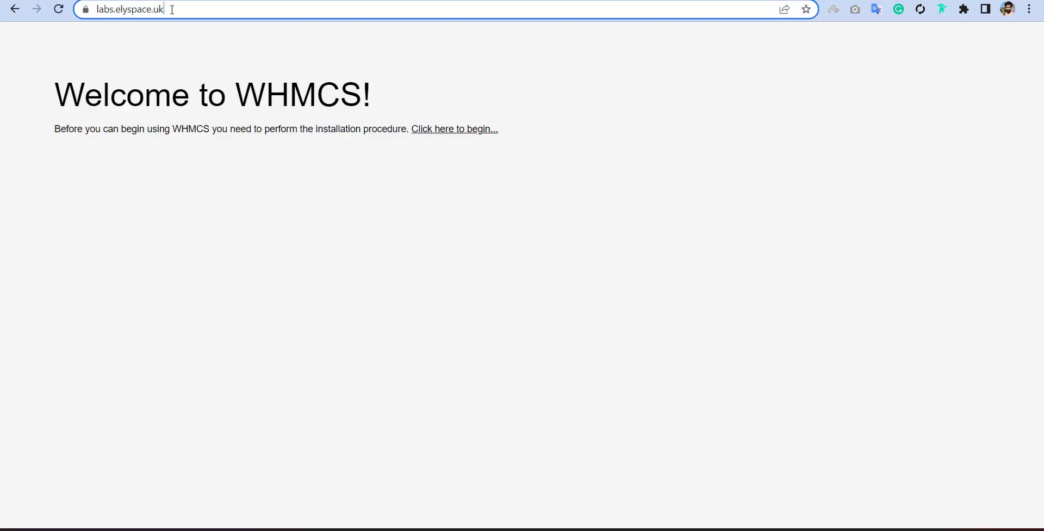
click(172, 9)
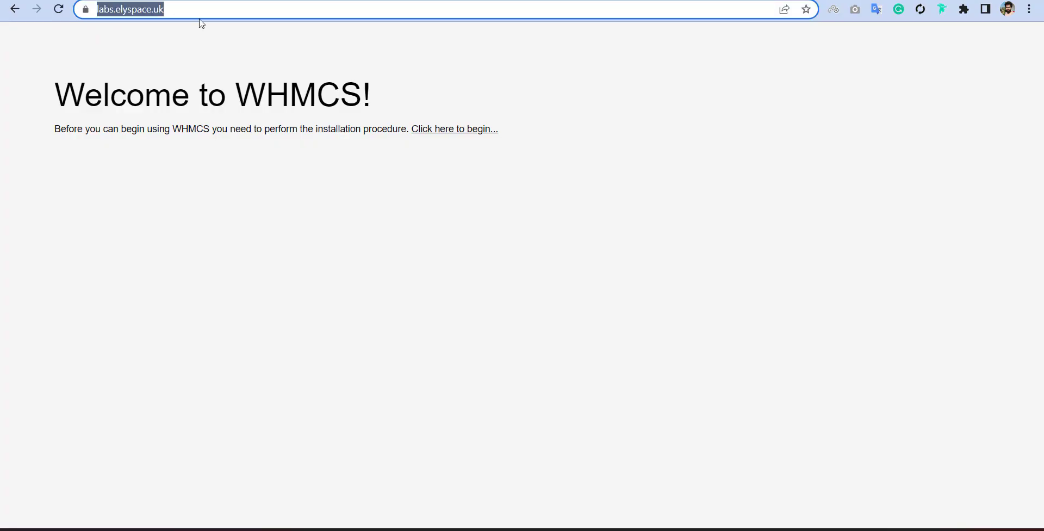
click(451, 134)
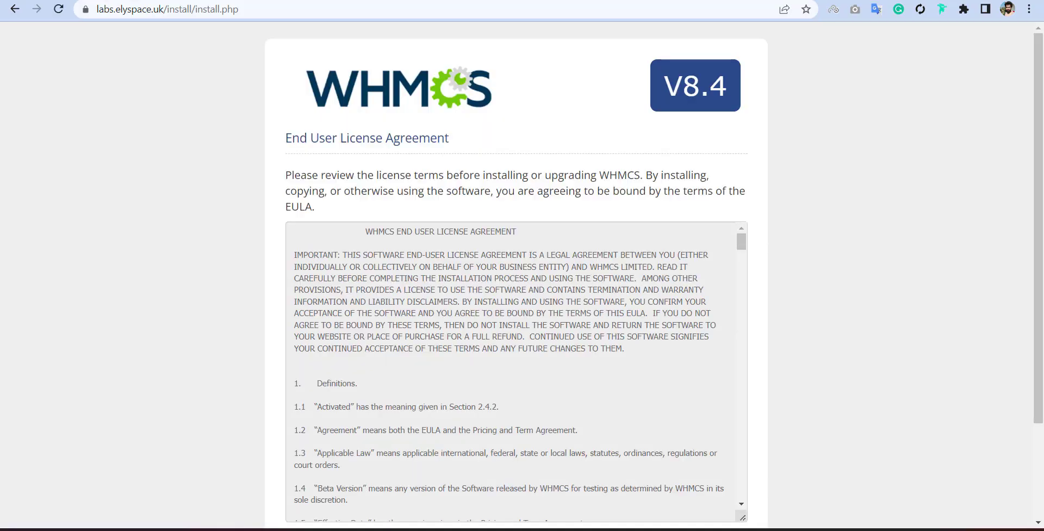
scroll(450, 295, down, 10)
scroll(178, 307, down, 2)
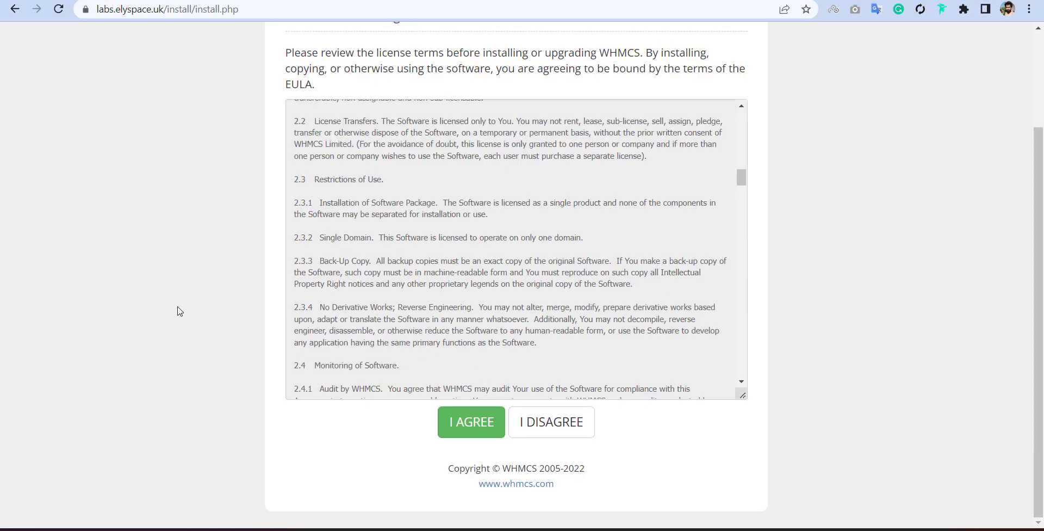
click(465, 432)
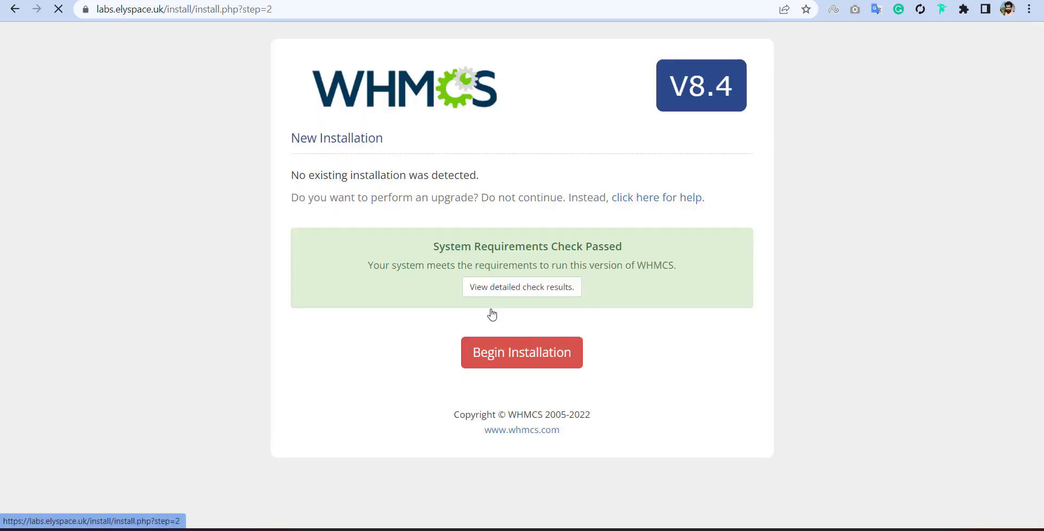
Begin installation, autofill the licence key, host localhost and port 3306, and enter username whmcs999
click(516, 360)
click(500, 218)
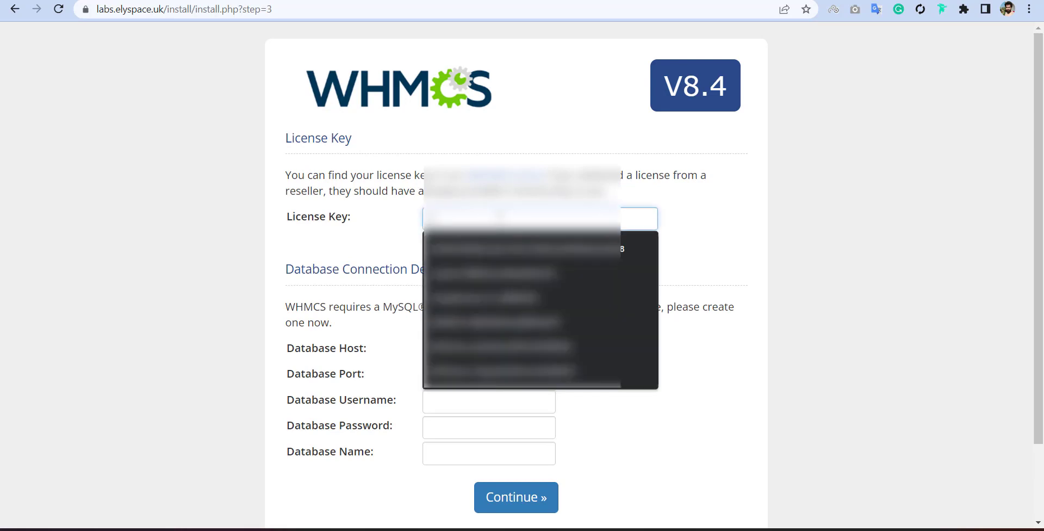
click(493, 274)
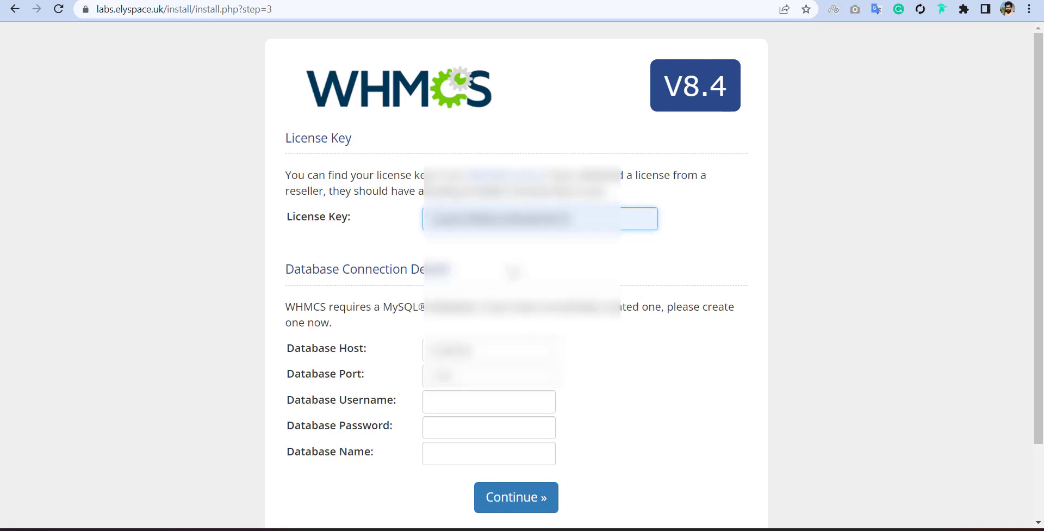
click(514, 271)
scroll(459, 393, down, 1)
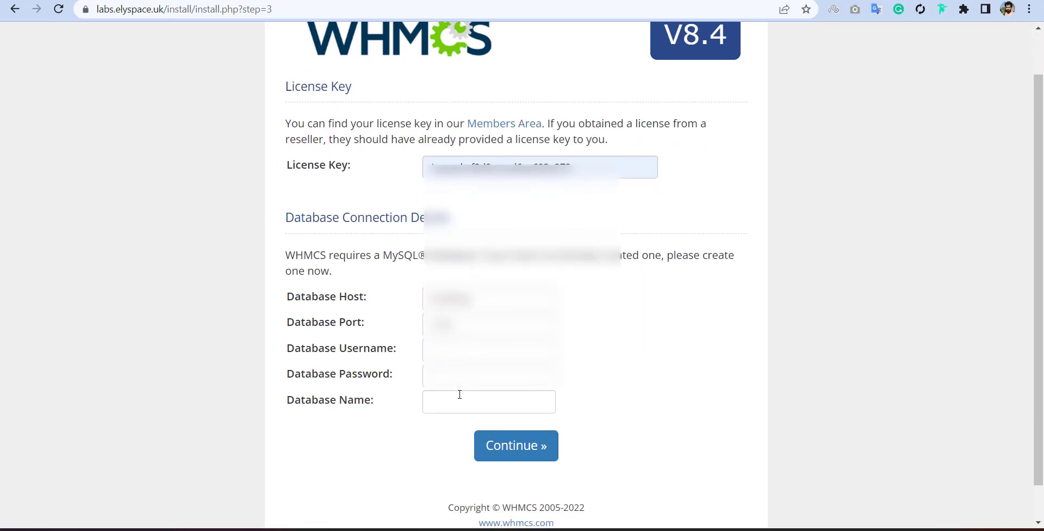
click(456, 349)
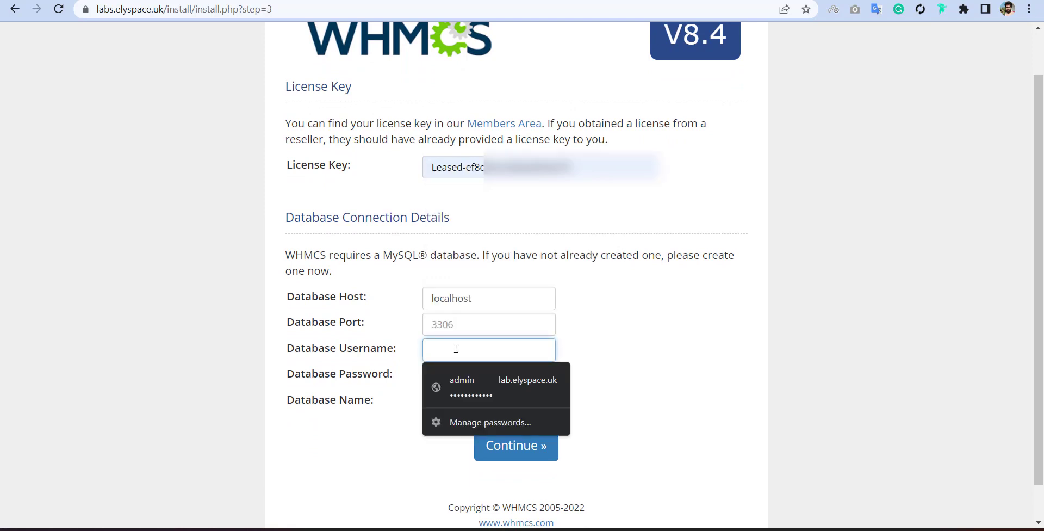
text(whmcs999)
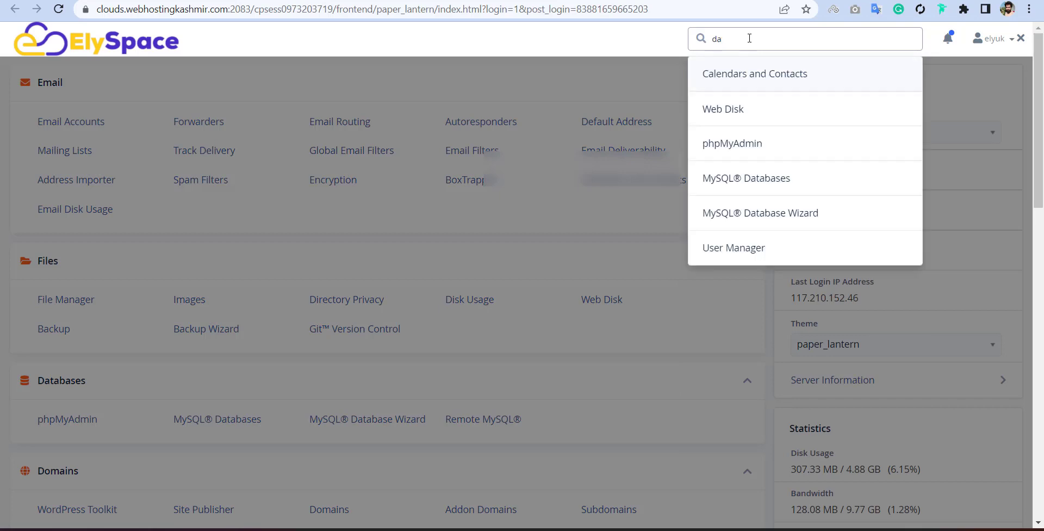
Search 'data' in cPanel to open MySQL Databases and check the current database list
text(ta)
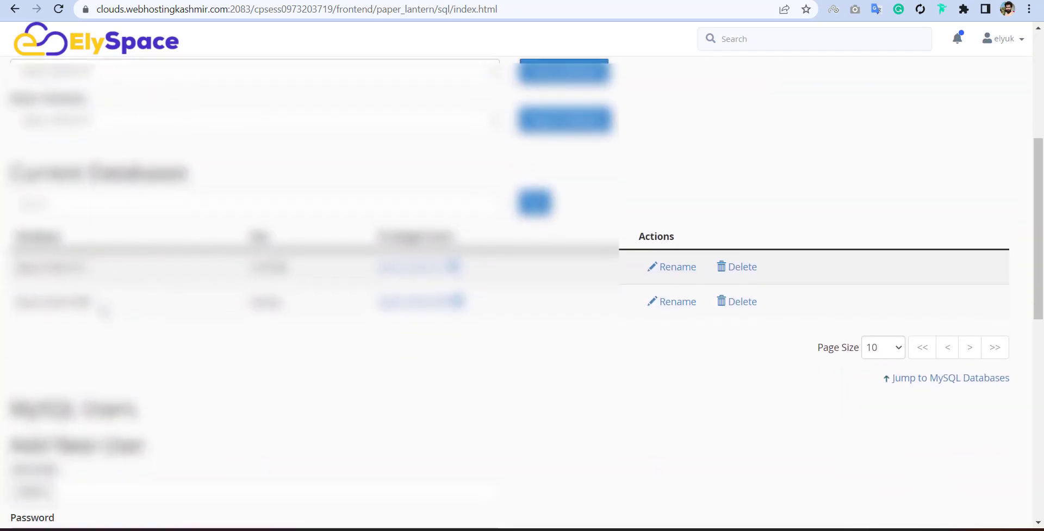
drag(32, 314, 0, 312)
click(1, 313)
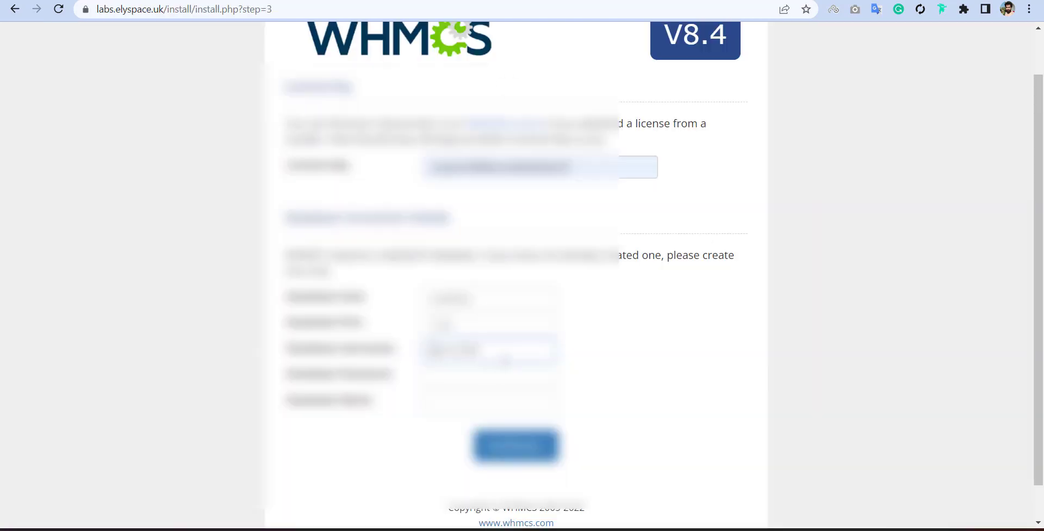
Enter database user and name elyuk_whmcs999 with its password, then continue to initialise the database
double_click(505, 359)
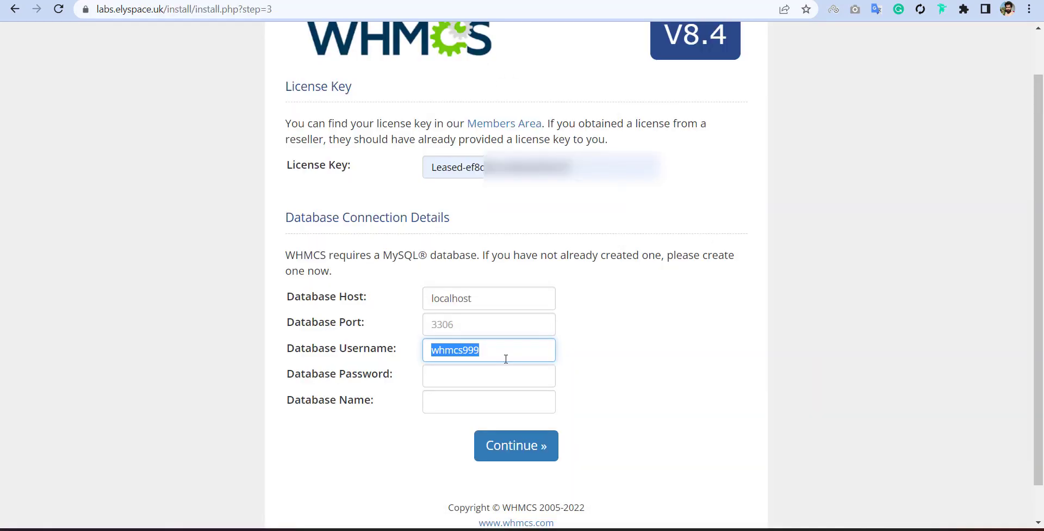
key(ctrl+v)
click(460, 378)
click(465, 405)
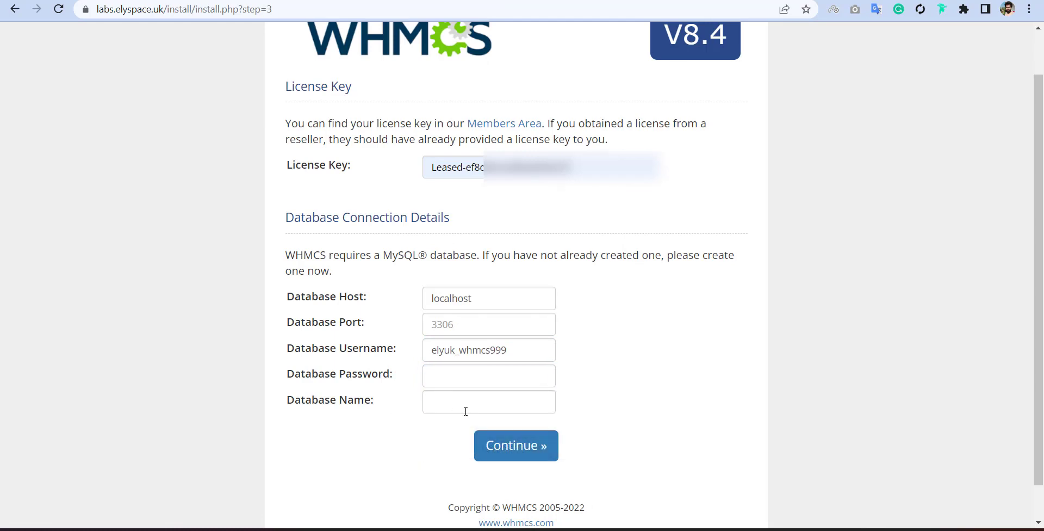
key(ctrl+v)
click(478, 381)
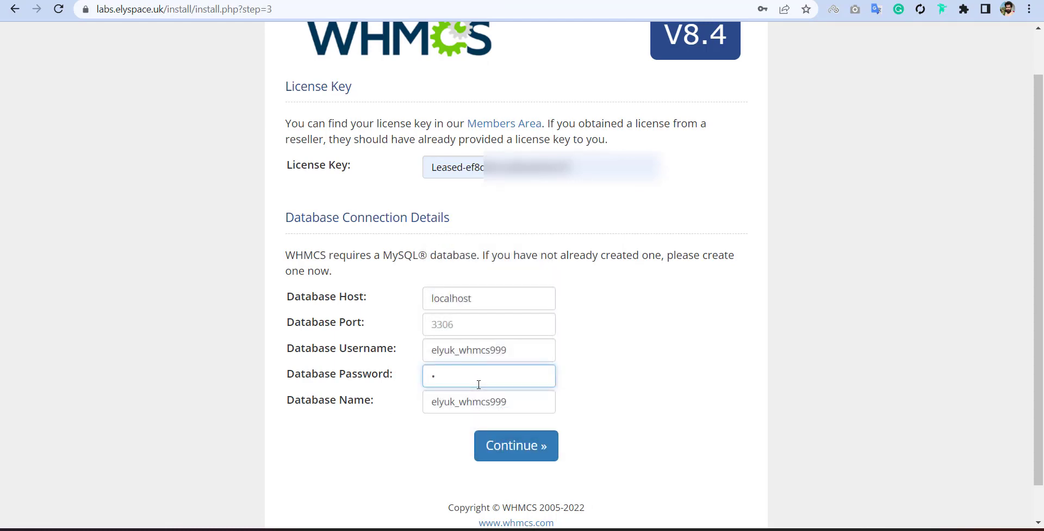
key(BackSpace)
text(•••••)
click(522, 459)
scroll(525, 461, down, 2)
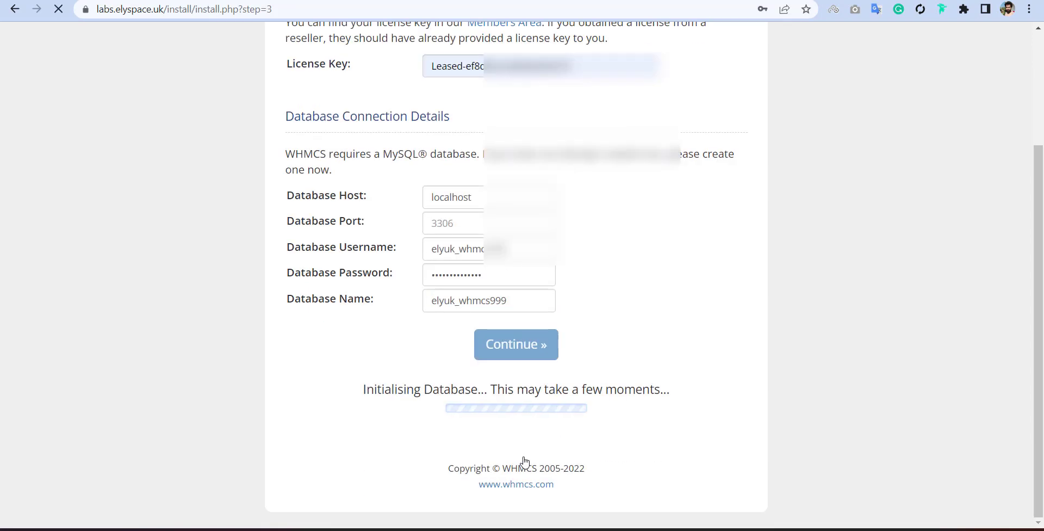
scroll(525, 461, up, 3)
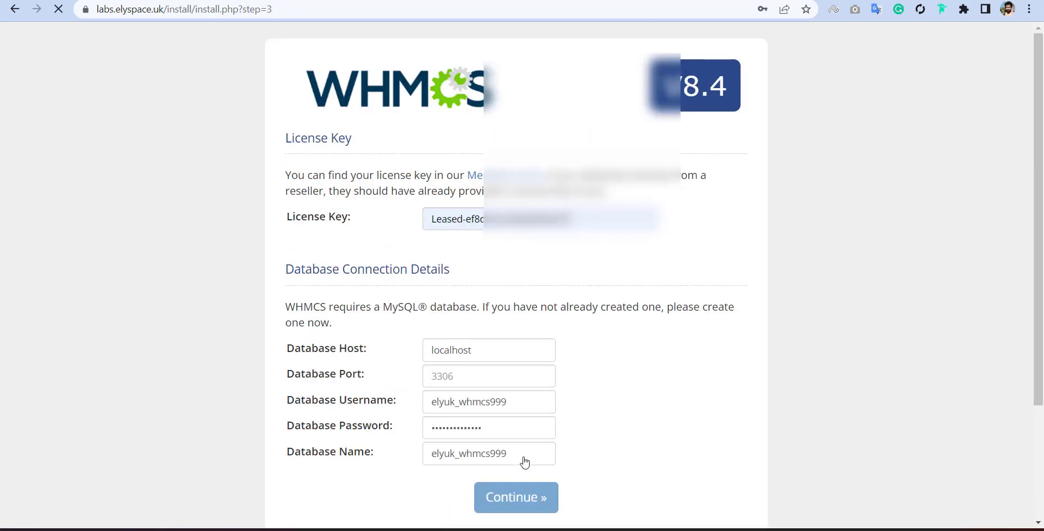
scroll(448, 300, down, 3)
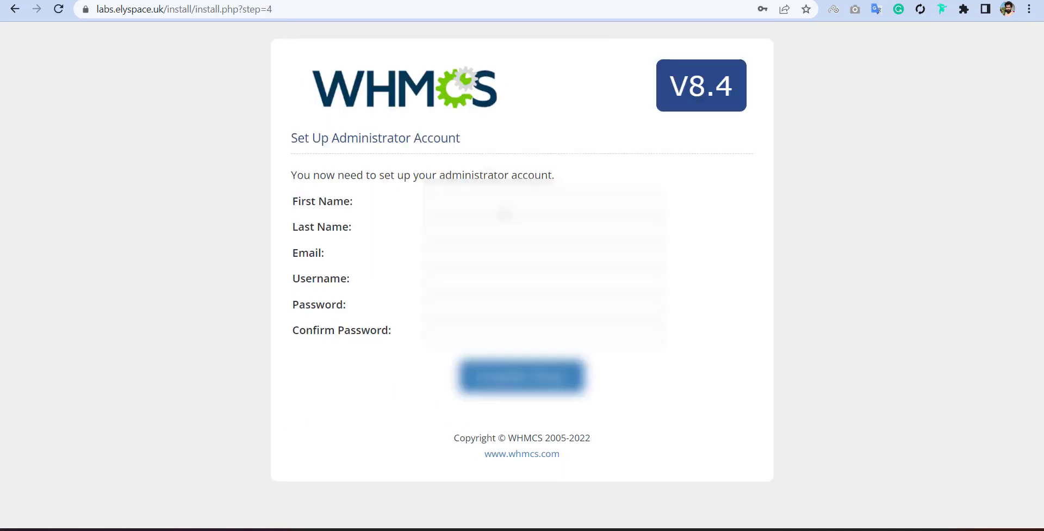
Fill the administrator's first name from a saved entry and set the last name to 'Admin'
click(504, 211)
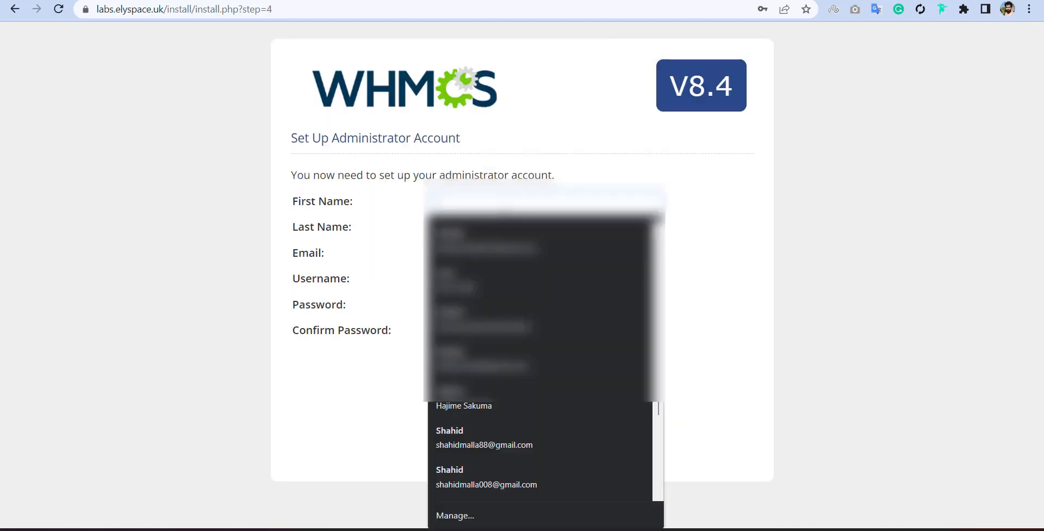
click(490, 280)
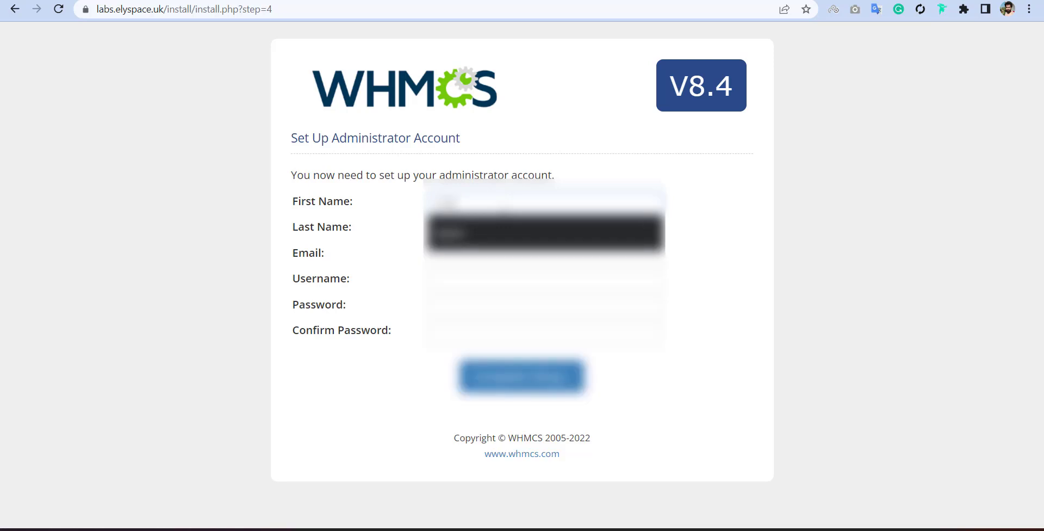
click(485, 229)
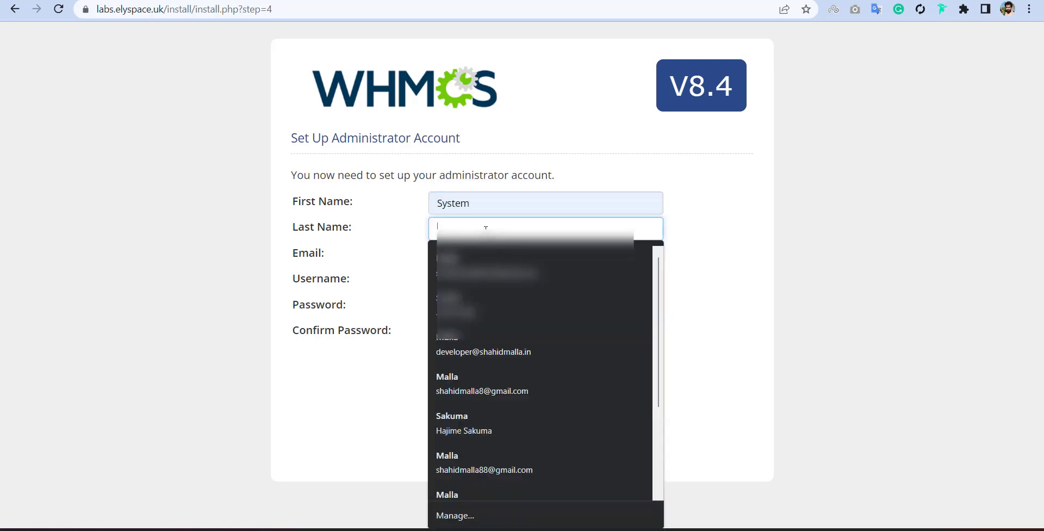
text(Admin)
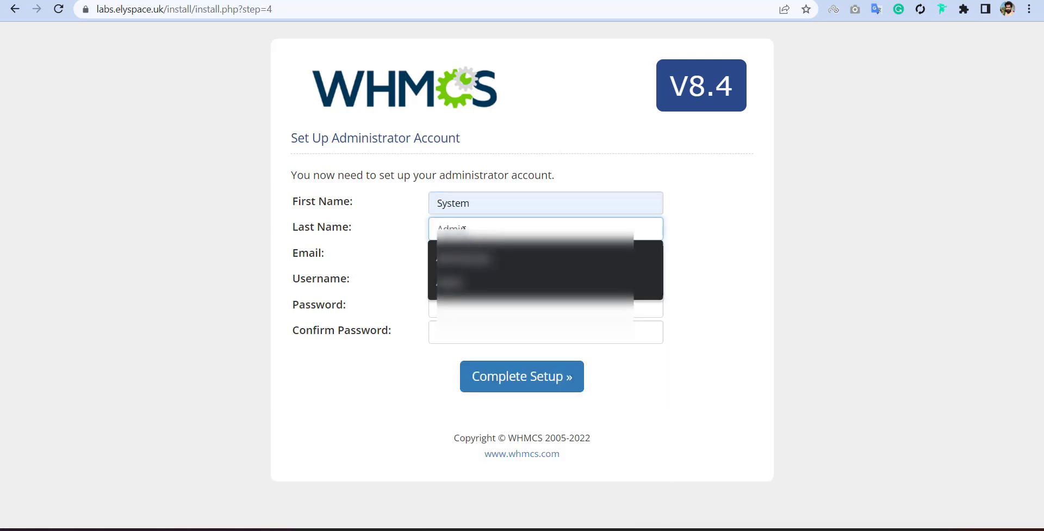
click(400, 249)
Enter the administrator's e-mail address from a suggestion, changing its domain ending to .com
click(473, 255)
text(info@)
key(ctrl+a)
key(BackSpace)
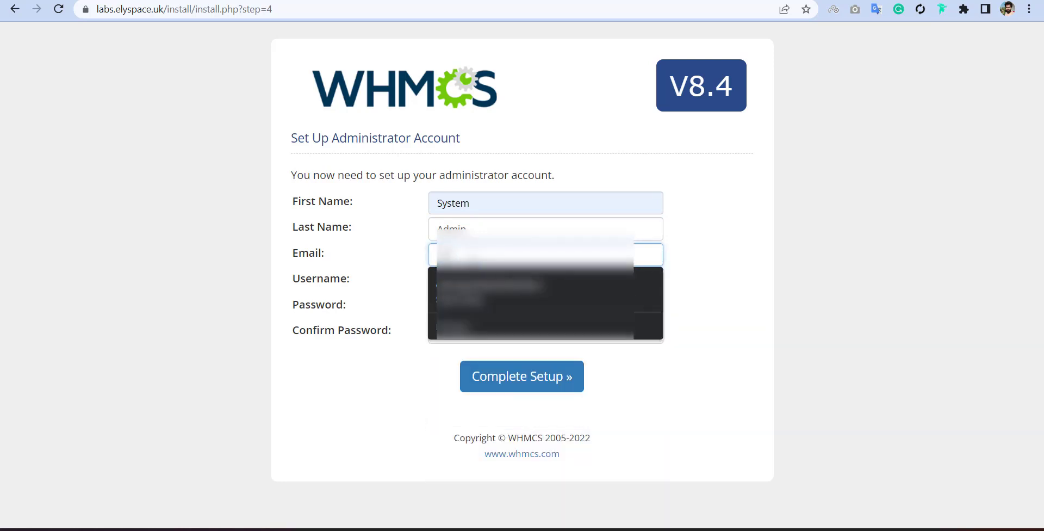
key(Down)
key(Return)
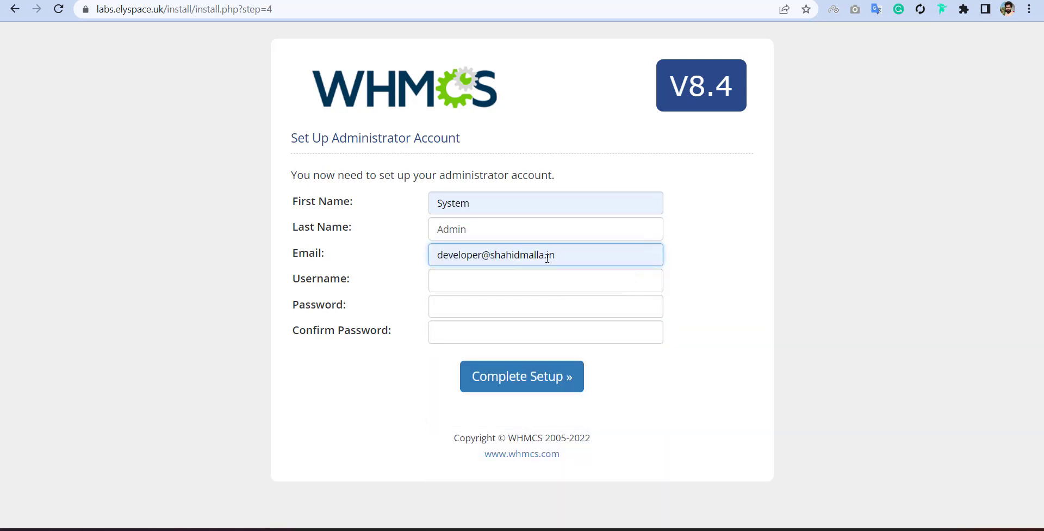
key(BackSpace)
key(BackSpace)
text(com)
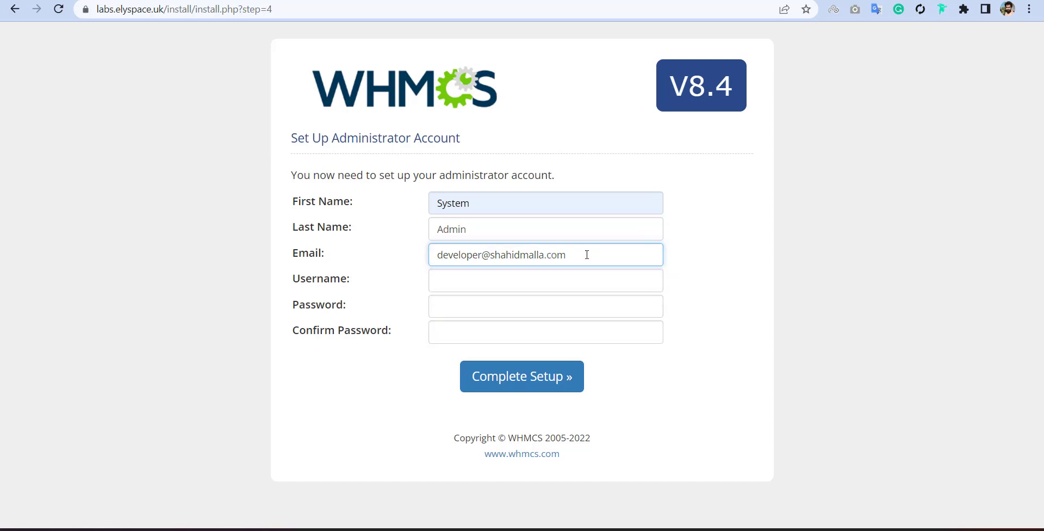
Replace the placeholder text with the chosen administrator username
click(523, 284)
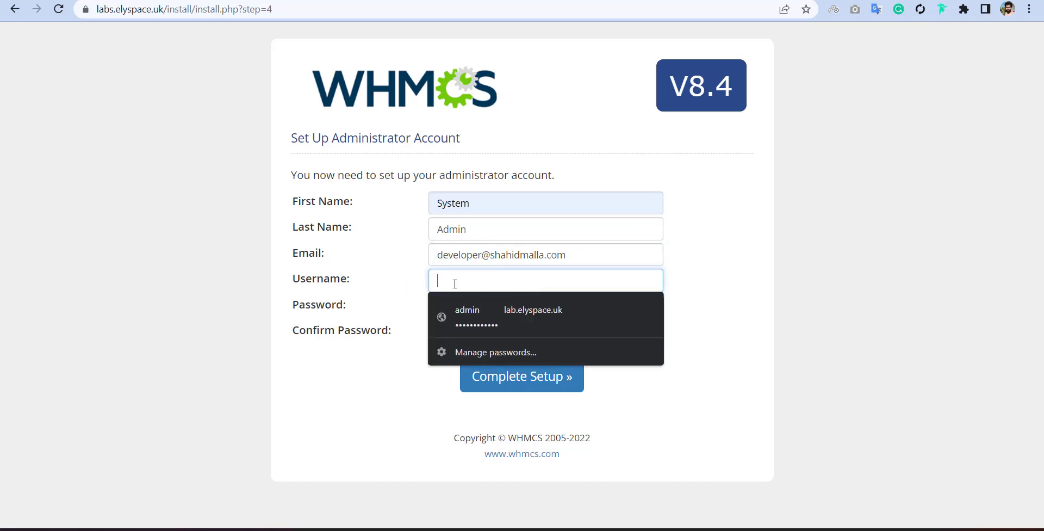
click(375, 293)
click(469, 279)
text(anyth)
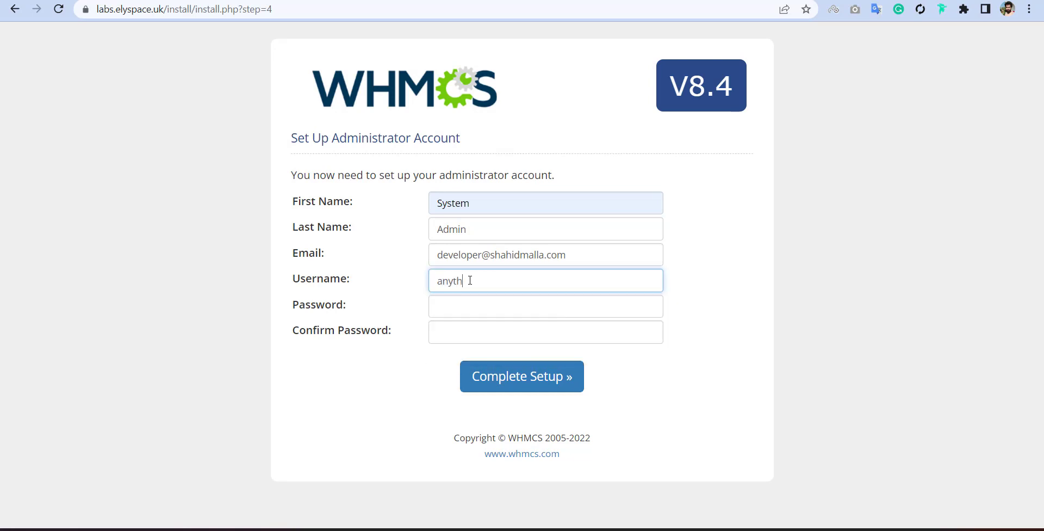
key(ctrl+a)
key(BackSpace)
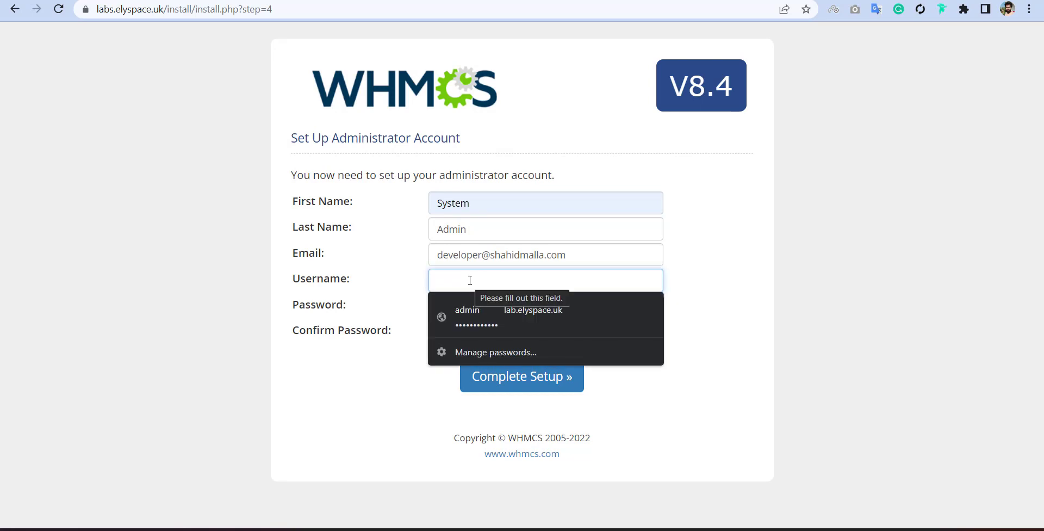
text(shahidadmin)
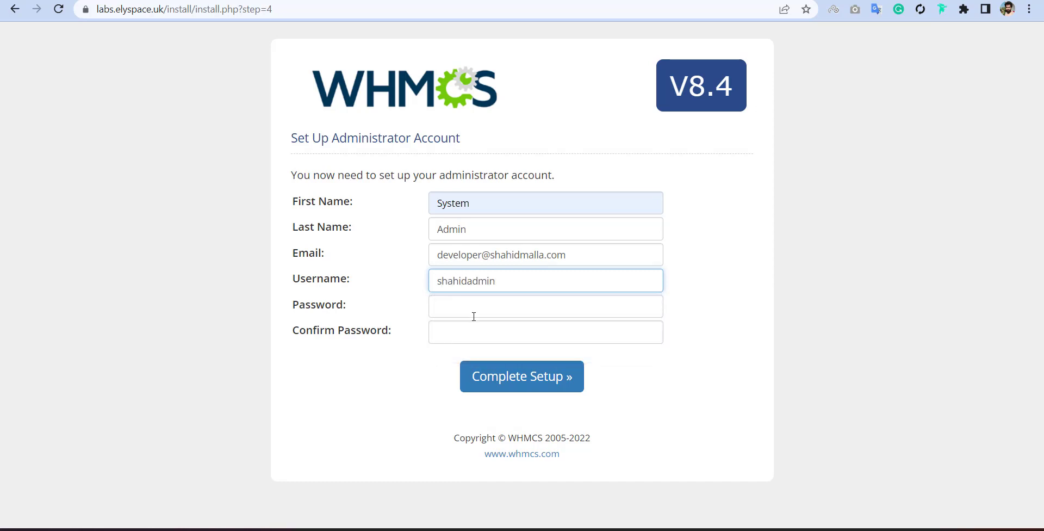
Enter the admin account password and a matching confirmation
click(474, 316)
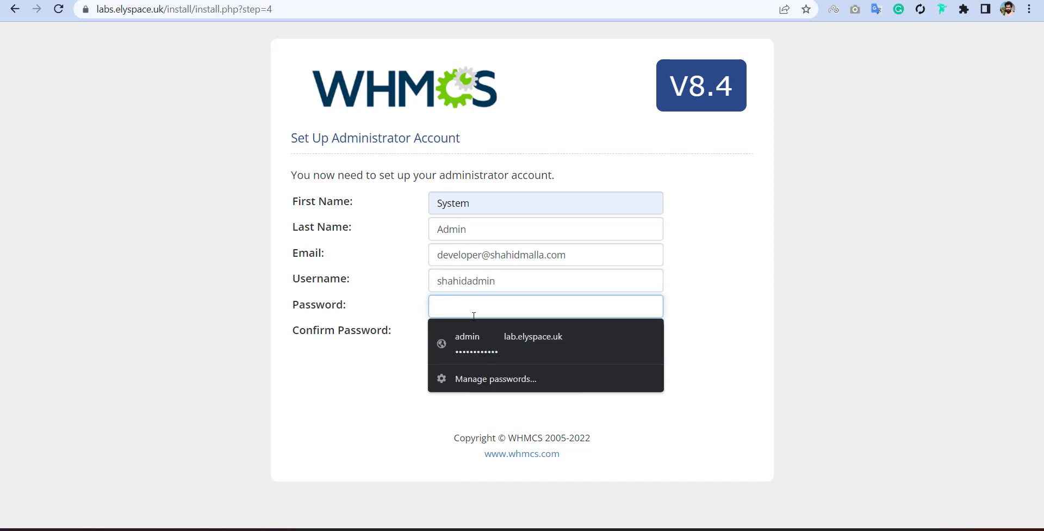
text(••••••)
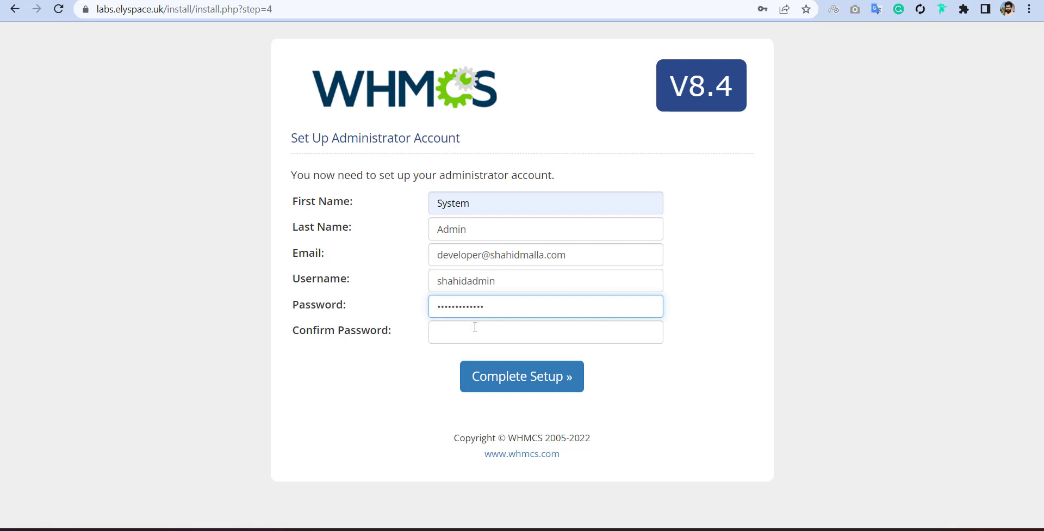
click(475, 329)
text(•••••••••)
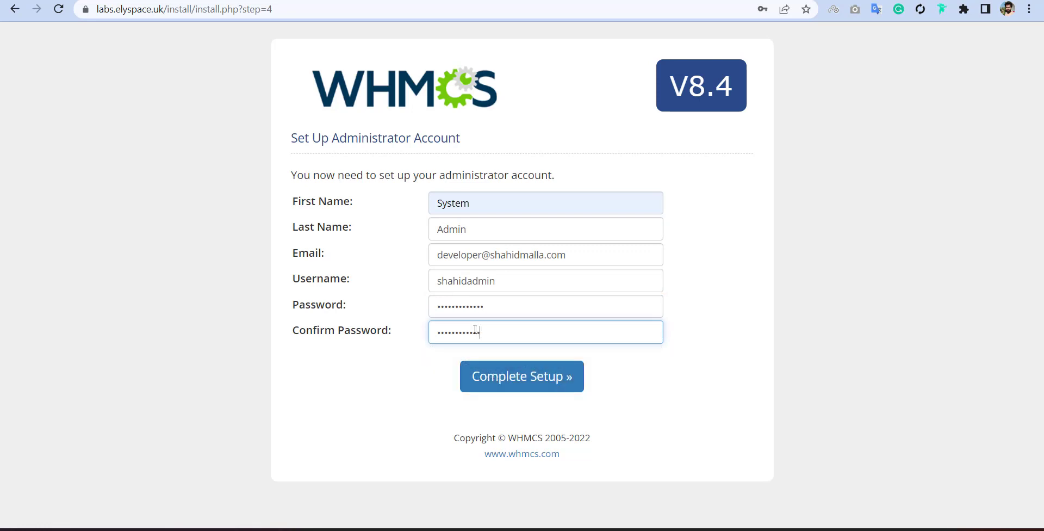
double_click(496, 308)
text(•••)
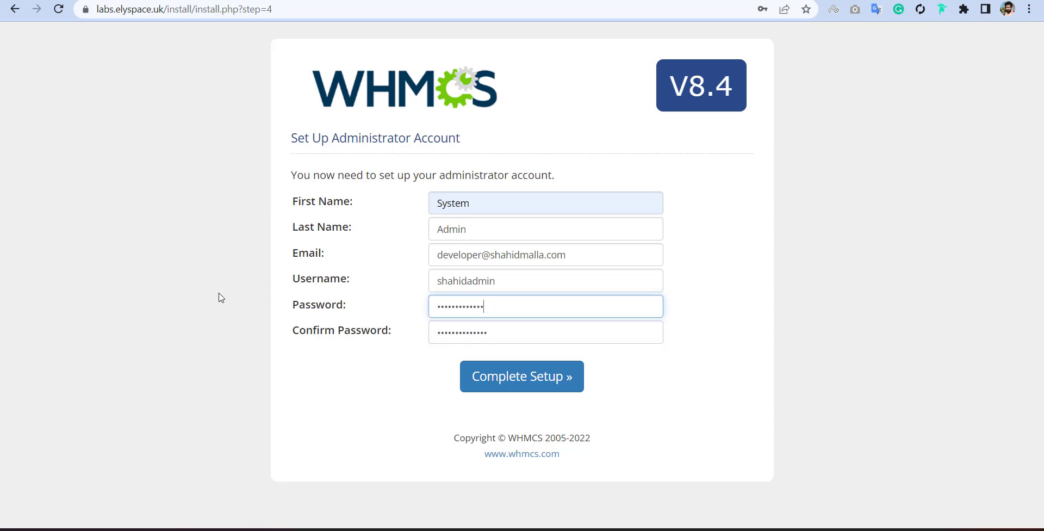
Complete the setup, decline saving the password, and select the daily cron command
click(514, 385)
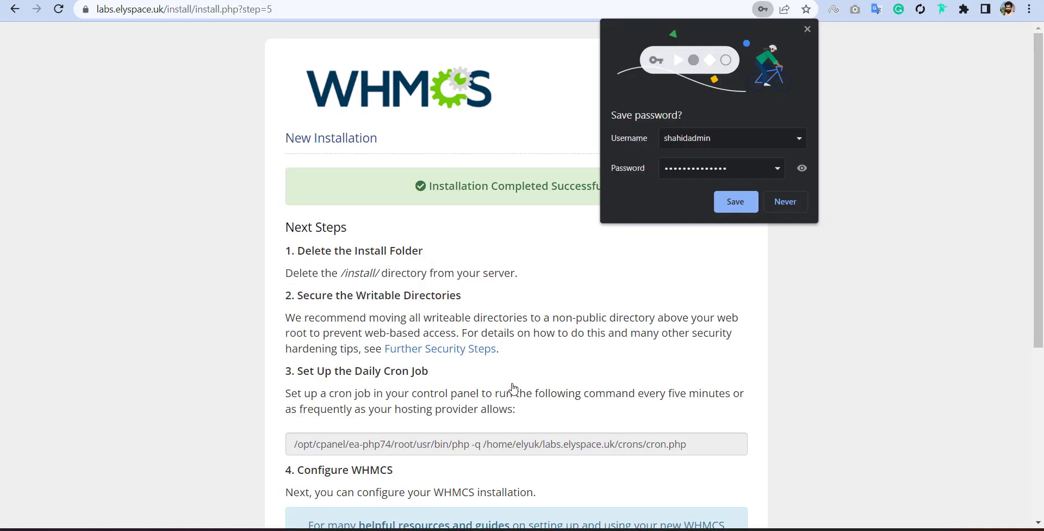
scroll(594, 293, down, 3)
click(806, 29)
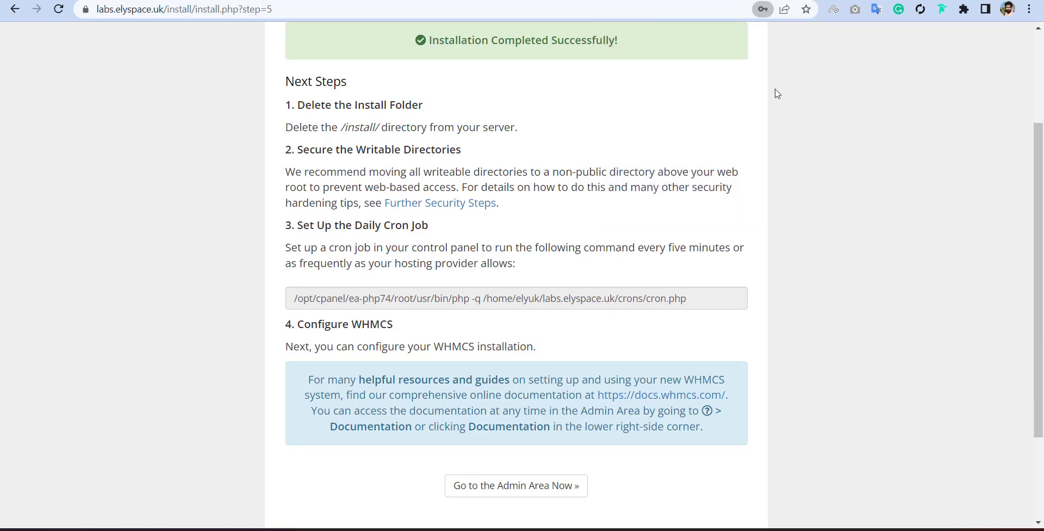
drag(709, 292, 286, 302)
key(ctrl+c)
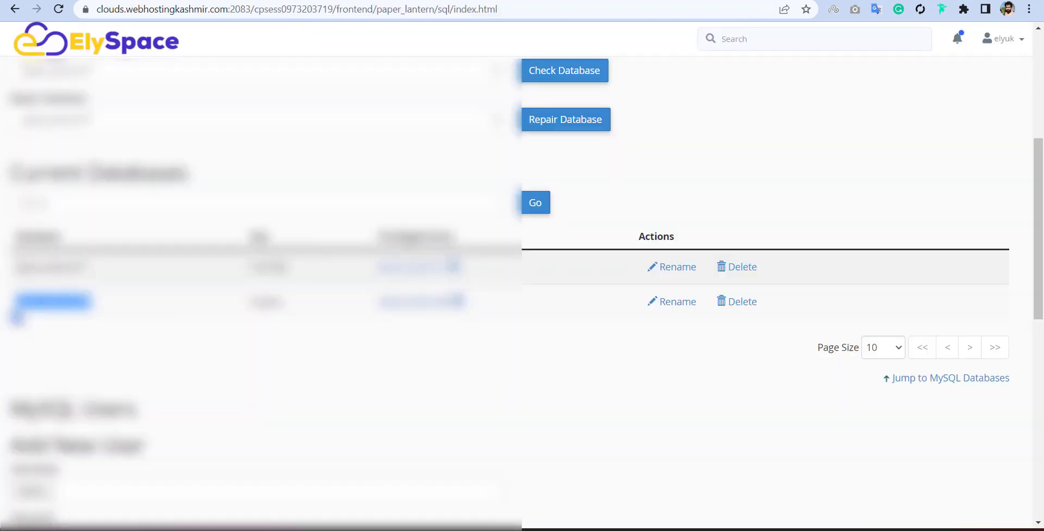
Add a 'Once Per Five Minutes' cron job with the pasted WHMCS cron.php command, then return to WHMCS
scroll(522, 272, up, 5)
click(820, 40)
text(cron)
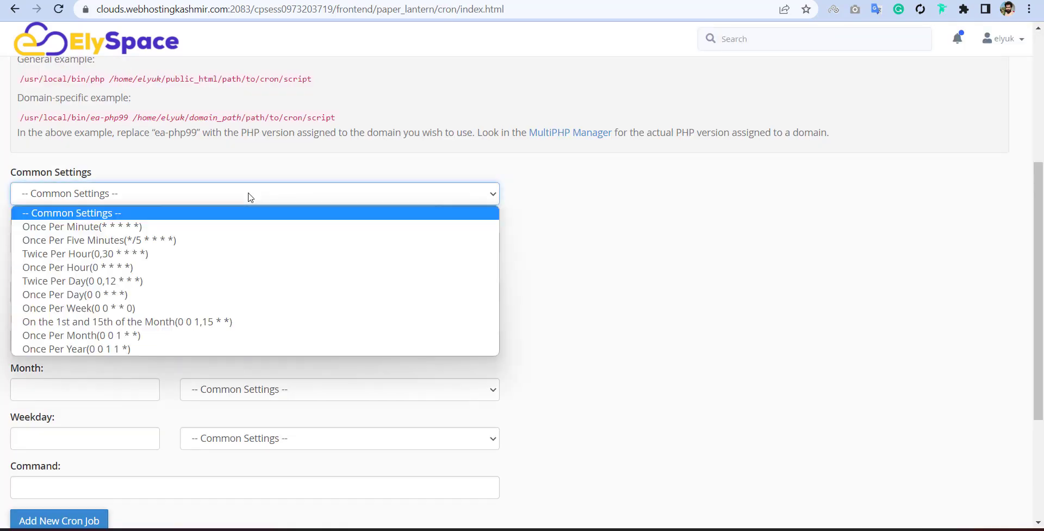
click(189, 236)
click(110, 487)
key(ctrl+v)
scroll(113, 491, down, 4)
click(59, 322)
scroll(265, 271, up, 10)
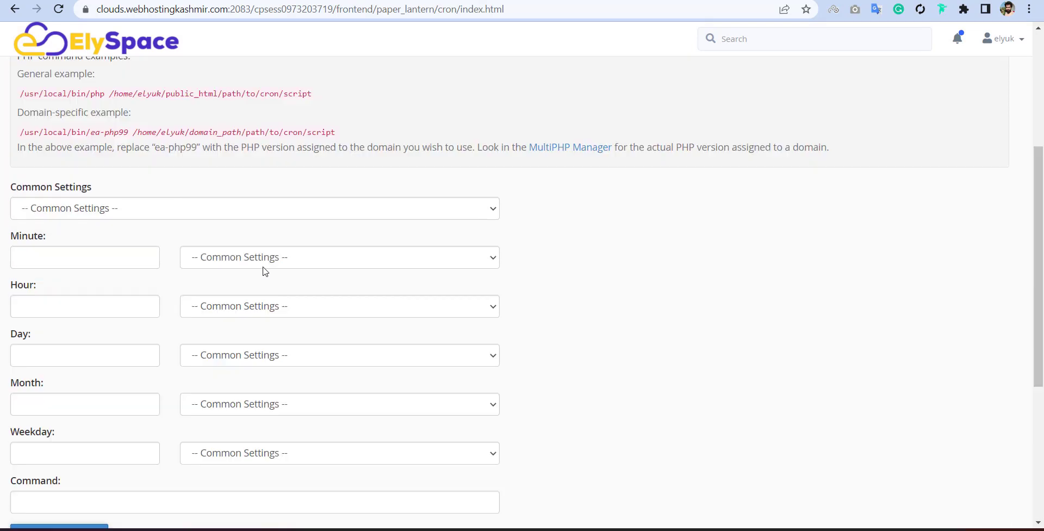
key(ctrl+Tab)
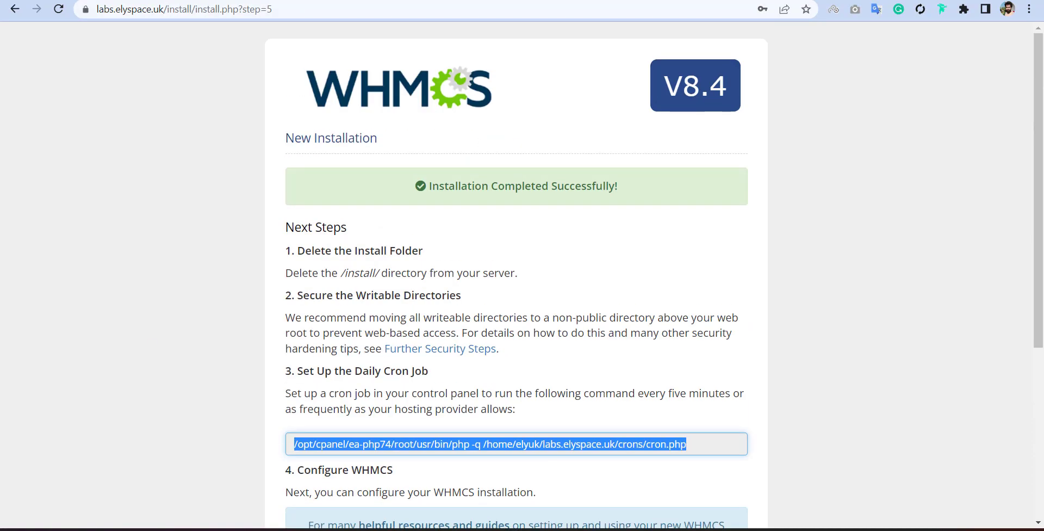
In cPanel File Manager, delete the leftover WHMCS install folder and confirm moving it to trash
key(ctrl+Tab)
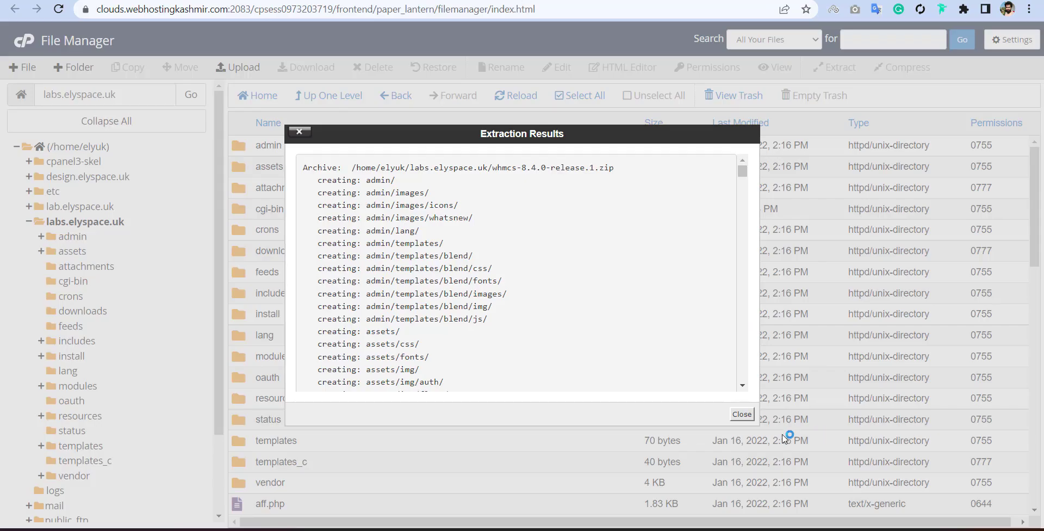
click(742, 414)
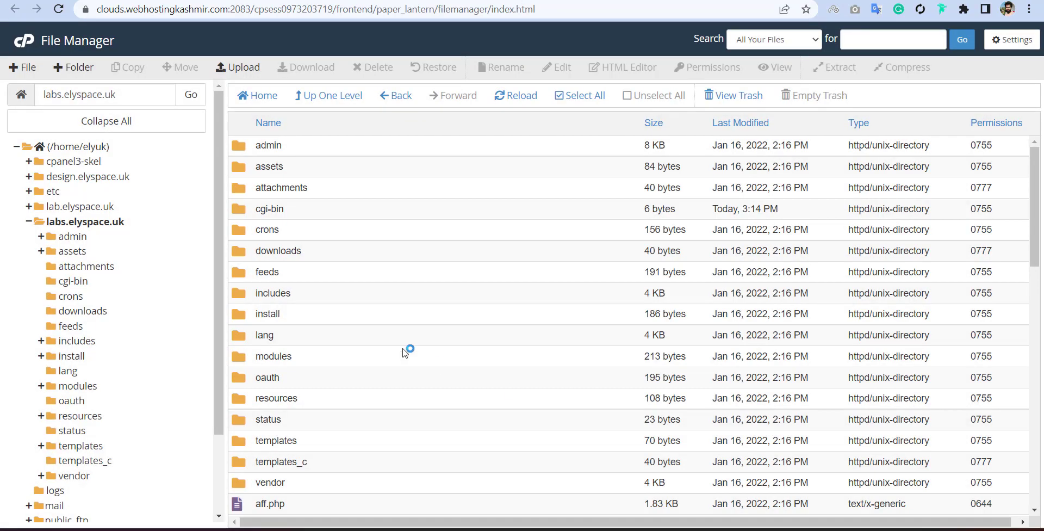
right_click(310, 314)
click(356, 402)
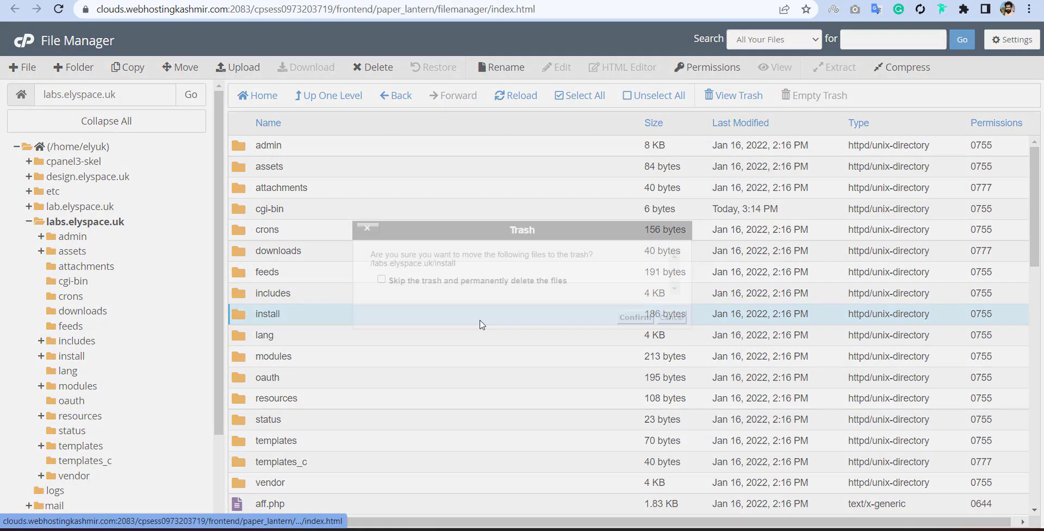
click(634, 316)
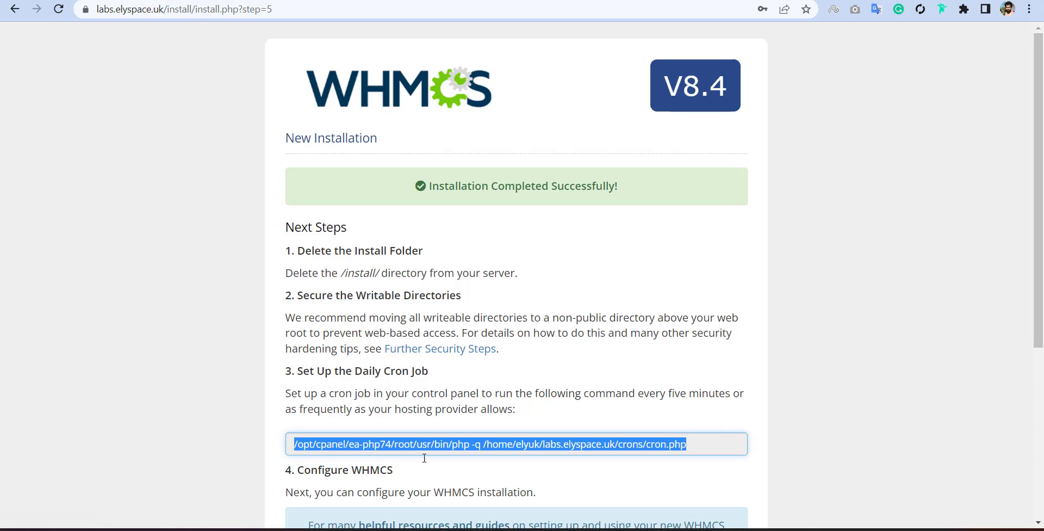
scroll(505, 438, down, 5)
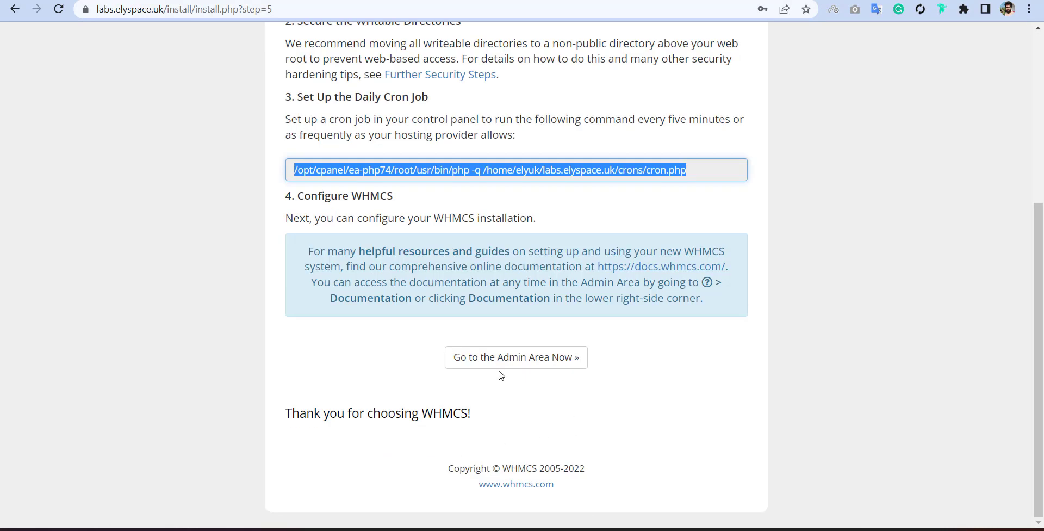
Log in to the WHMCS admin area with the admin username and password, ticking Remember Me
click(491, 354)
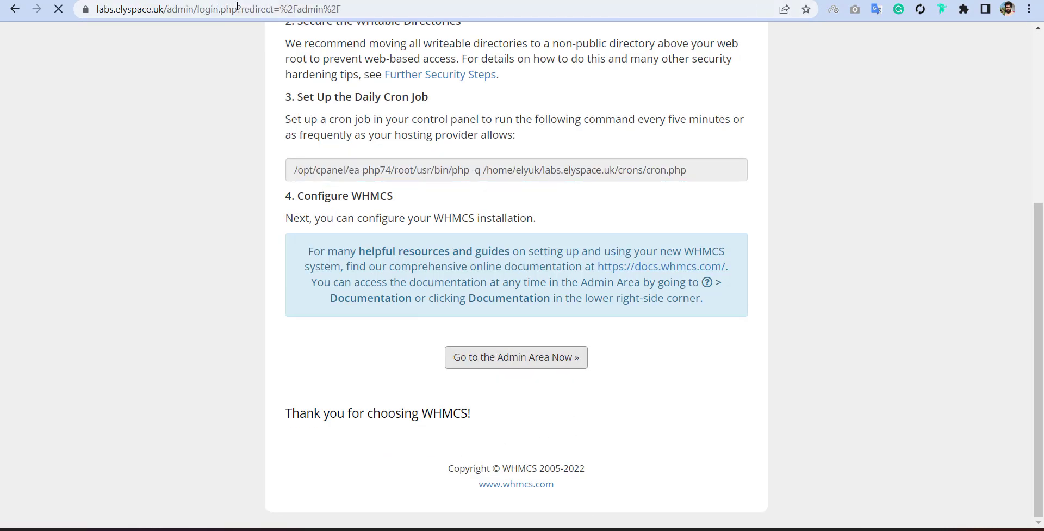
text(admin)
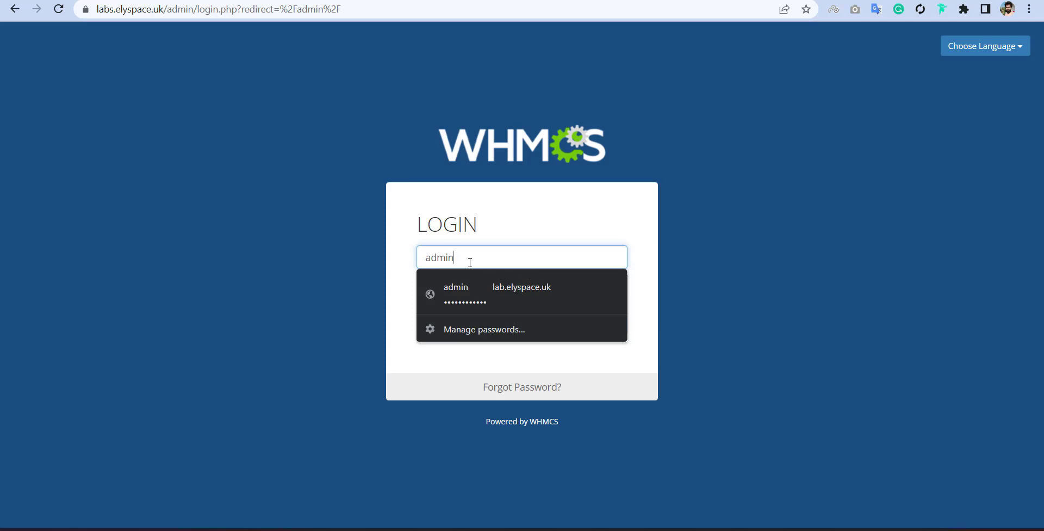
key(ctrl+a)
text(shahidadmi)
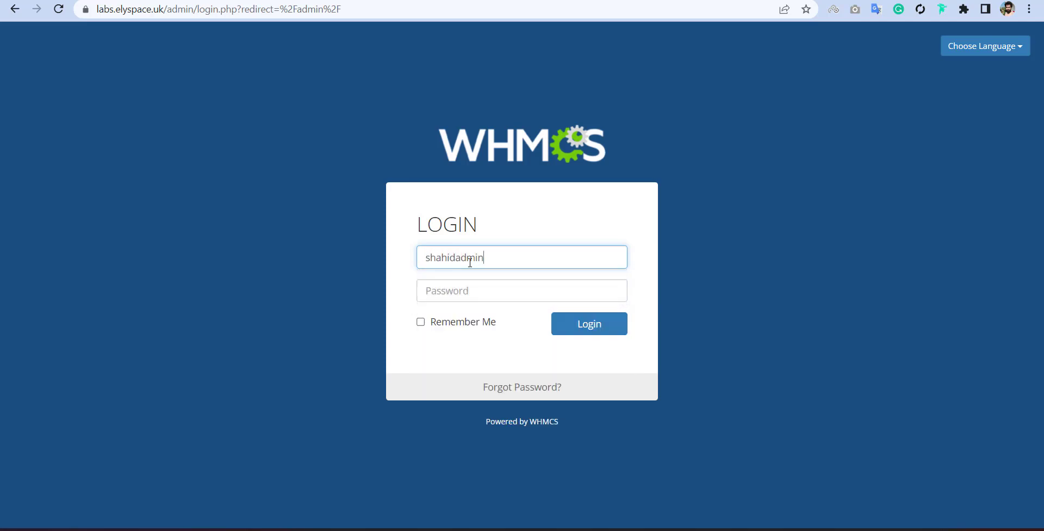
click(505, 293)
text(****)
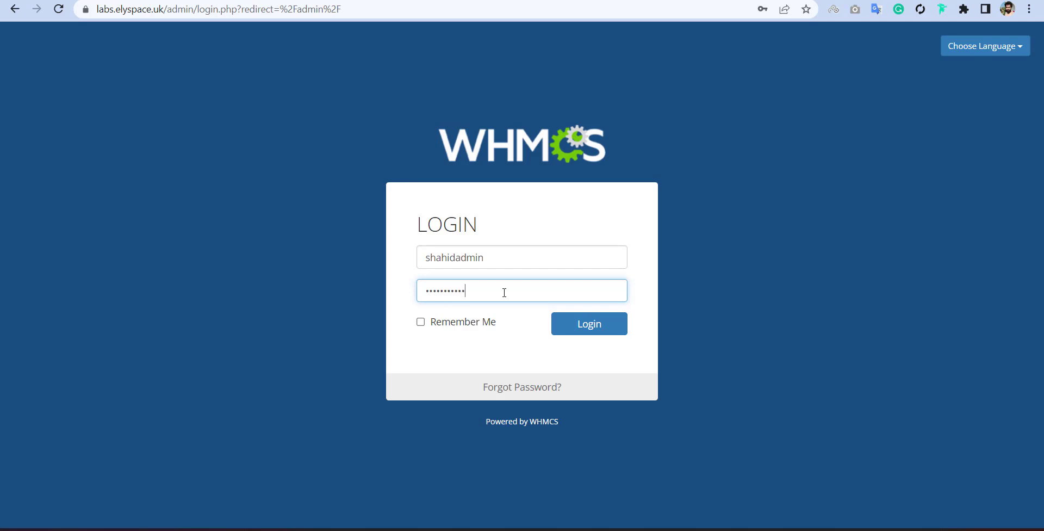
click(477, 327)
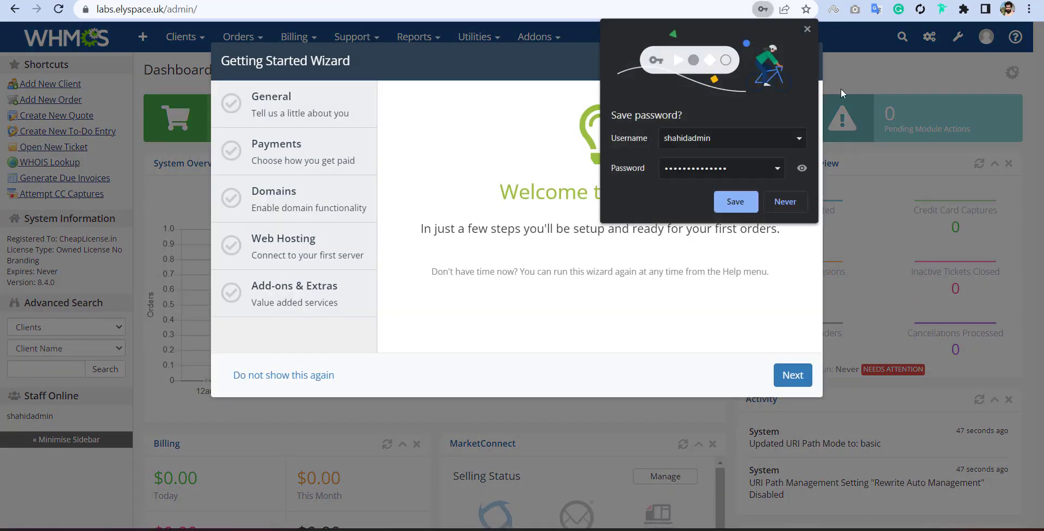
Close the Getting Started wizard and decline Chrome's offer to save the password
click(841, 89)
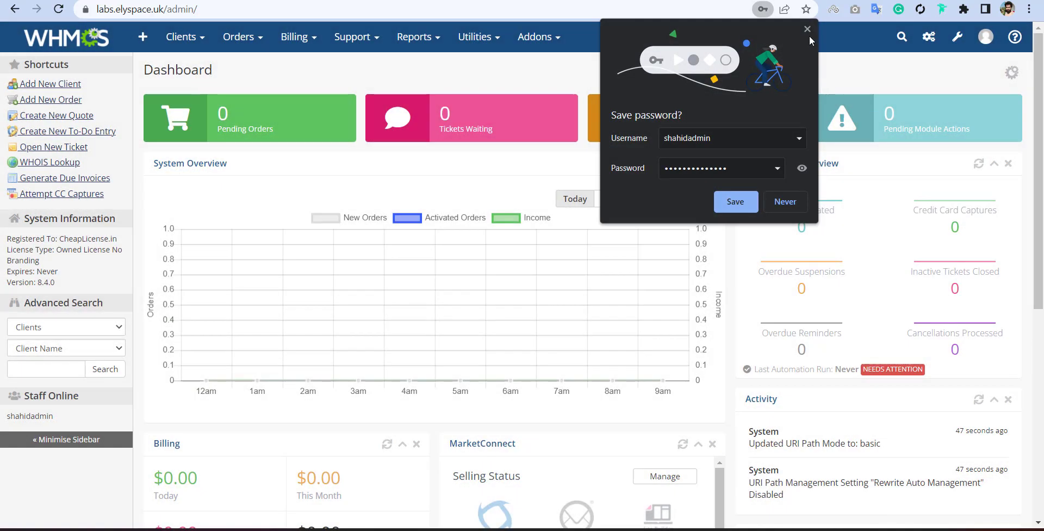
click(809, 31)
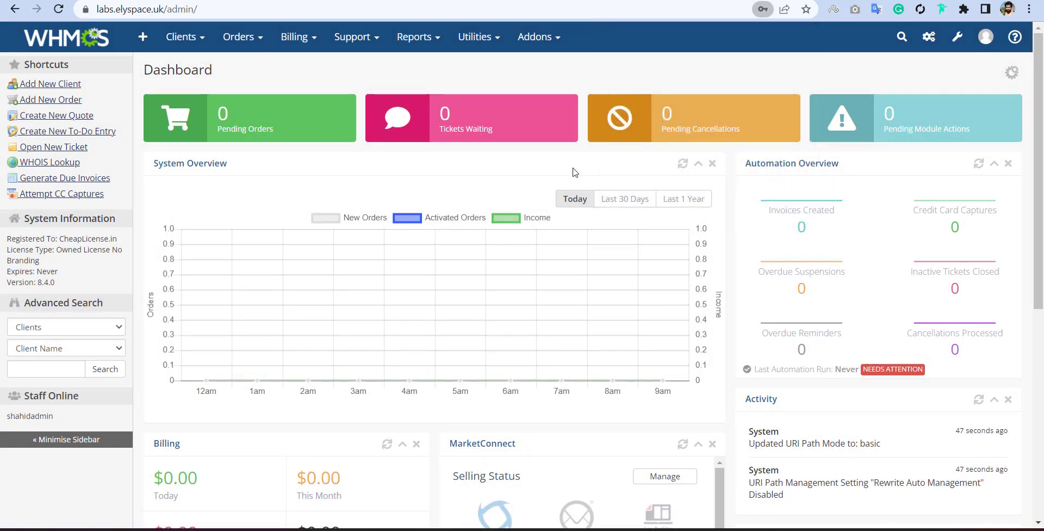
scroll(565, 234, down, 7)
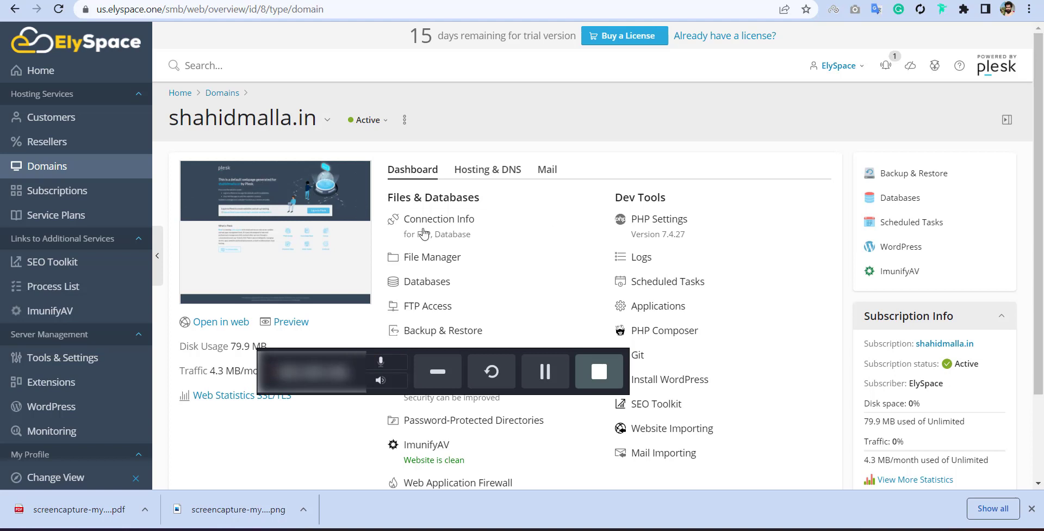
In shahidmalla.in's File Manager, extract whmcs-8.4.0-release.1.zip into /httpdocs with Archive > Extract Files
click(440, 255)
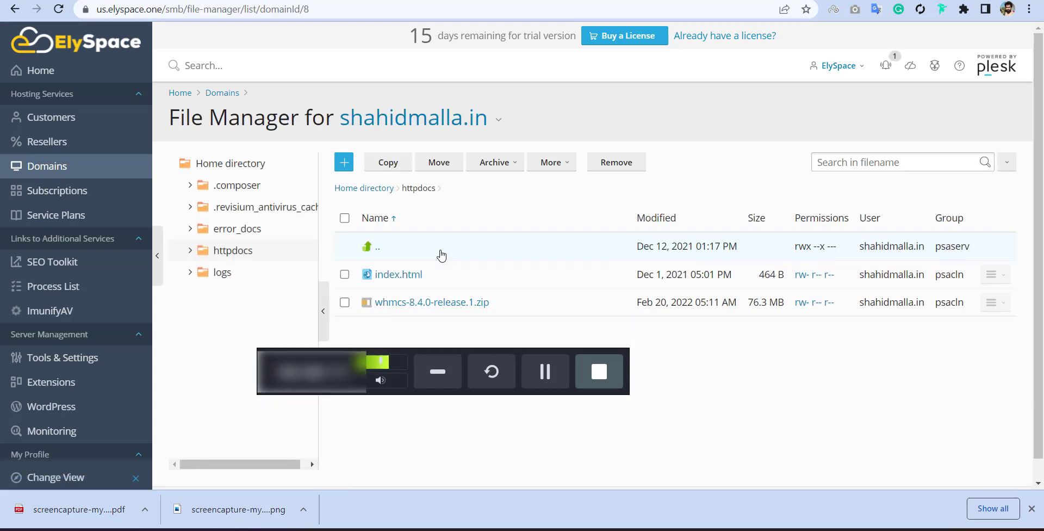
click(344, 302)
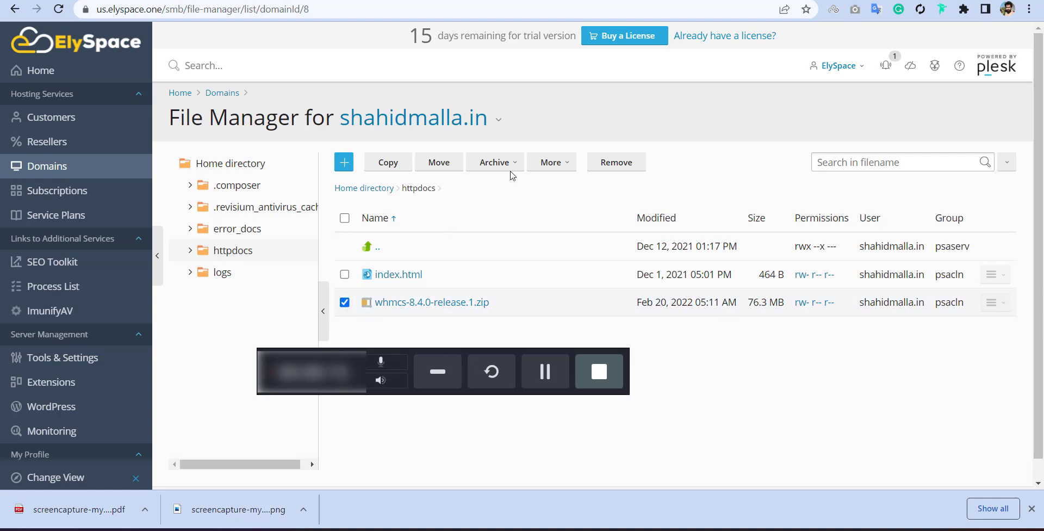
click(508, 163)
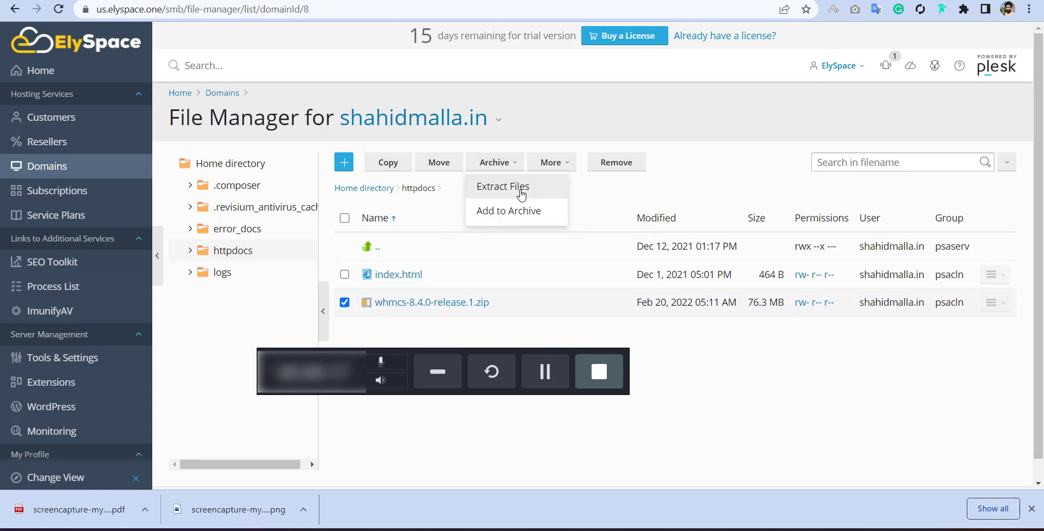
click(522, 192)
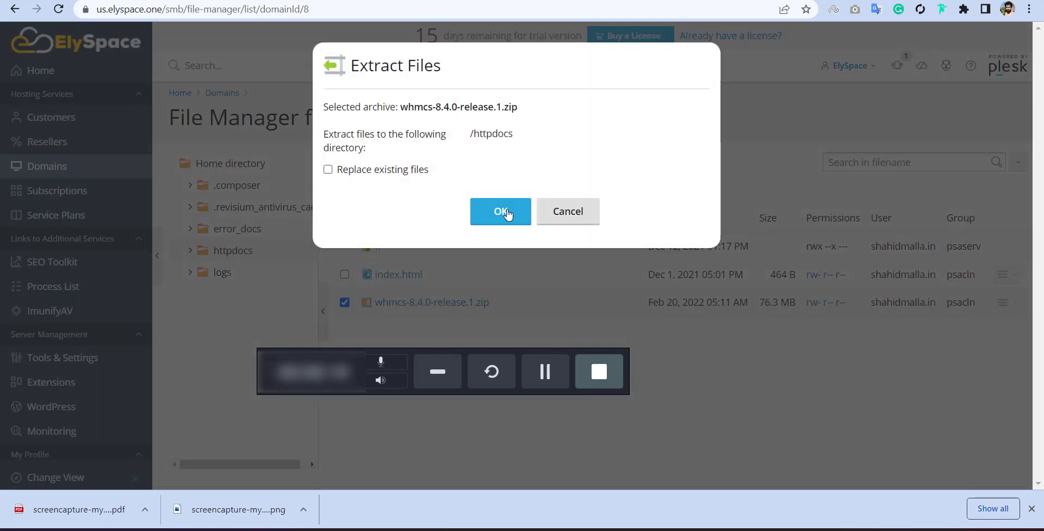
click(506, 212)
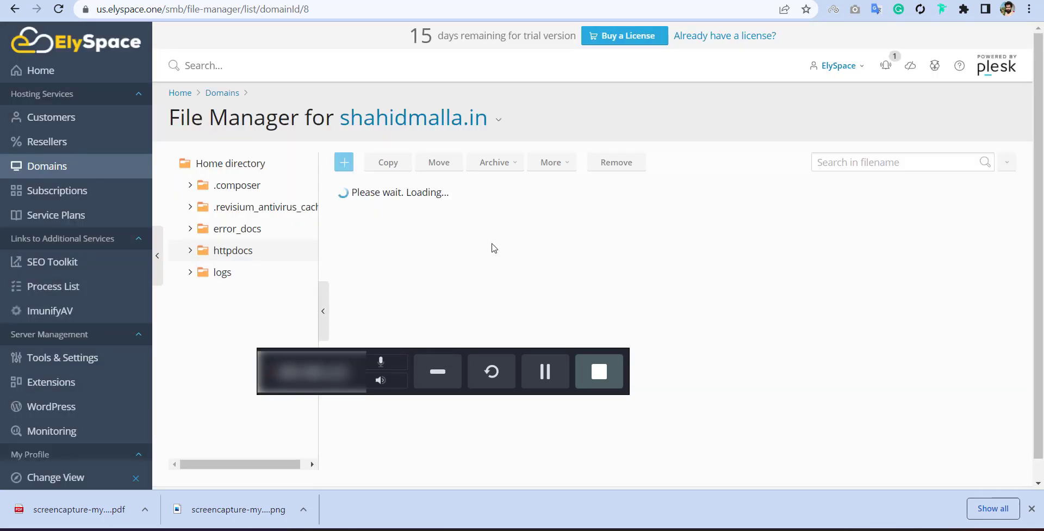
scroll(494, 248, down, 1)
scroll(498, 201, up, 1)
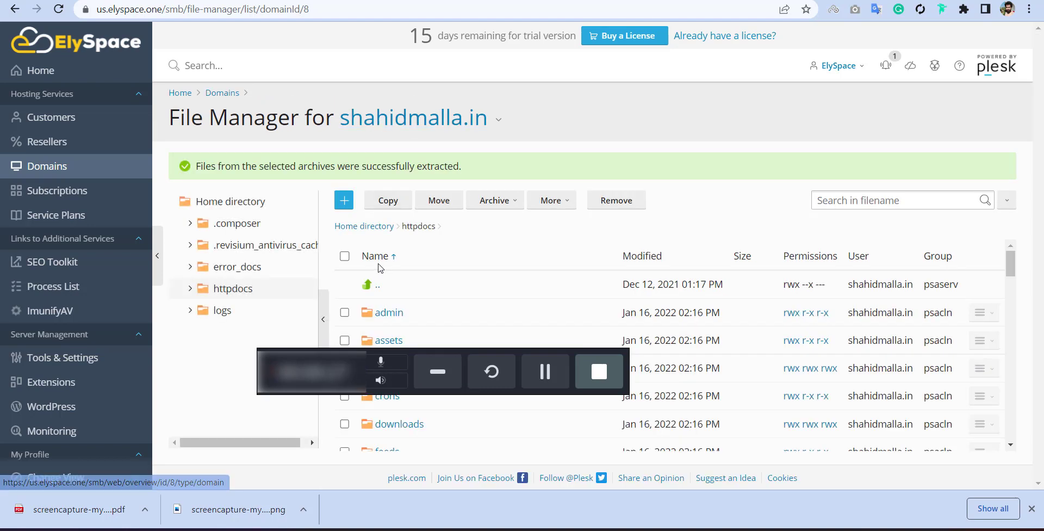
From shahidmalla.in's Databases, start adding a database named admin_whmcs
click(399, 121)
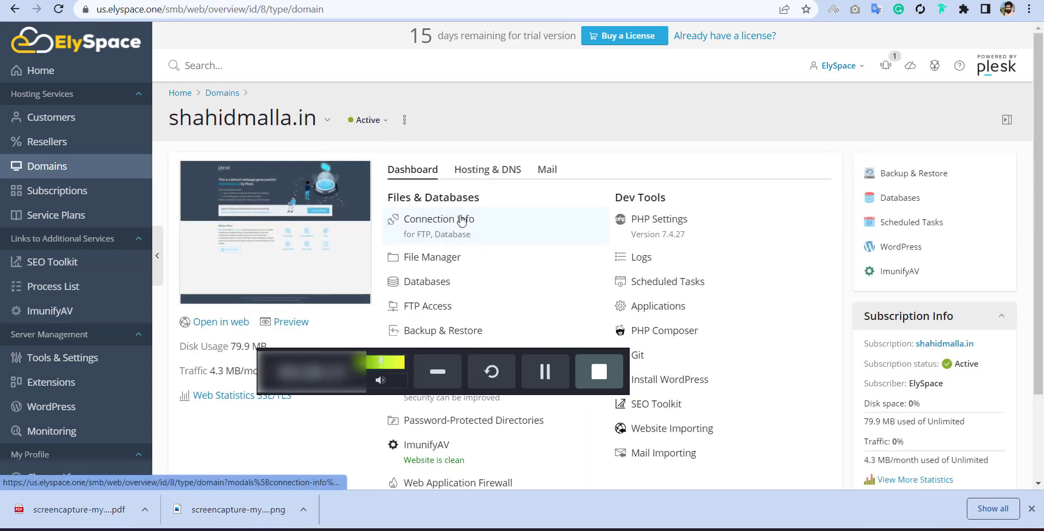
scroll(622, 272, down, 2)
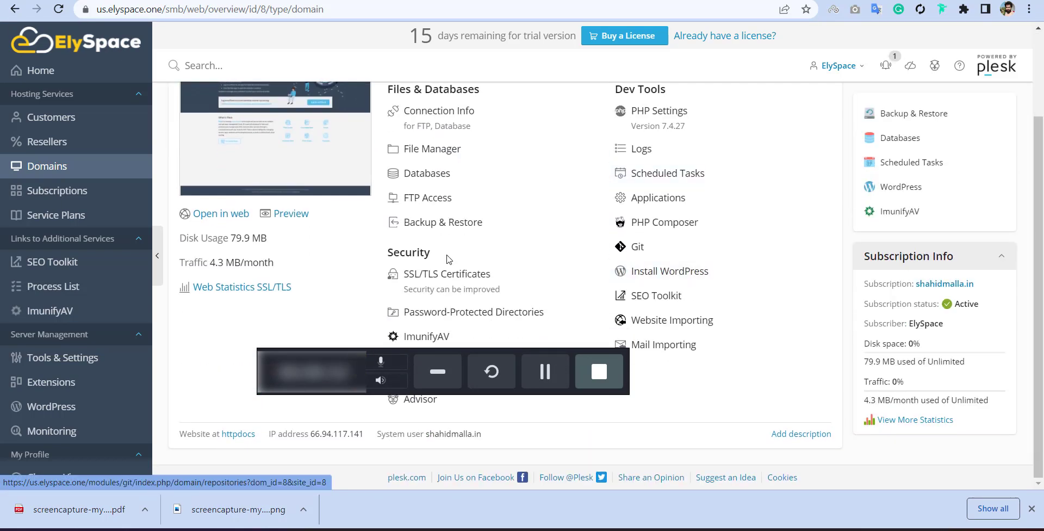
click(433, 168)
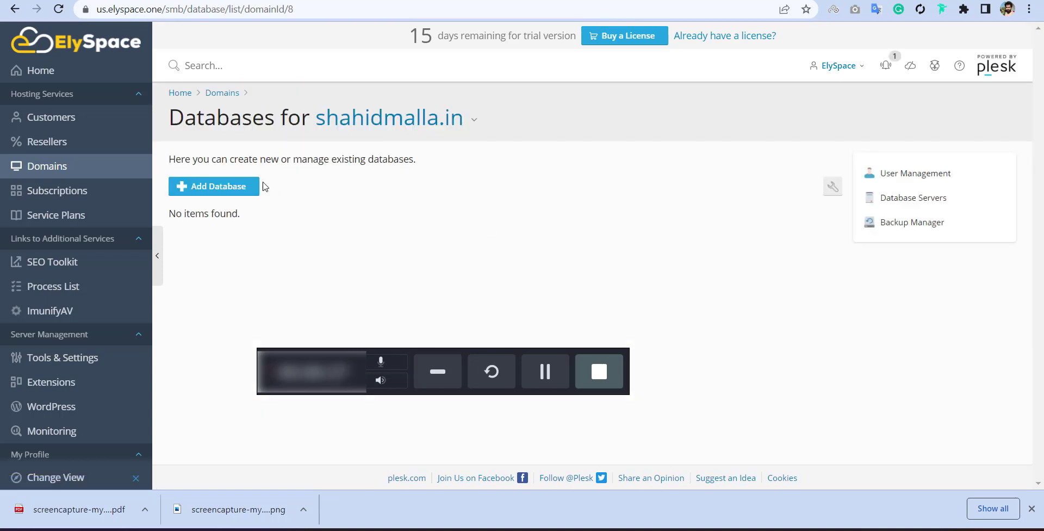
click(242, 187)
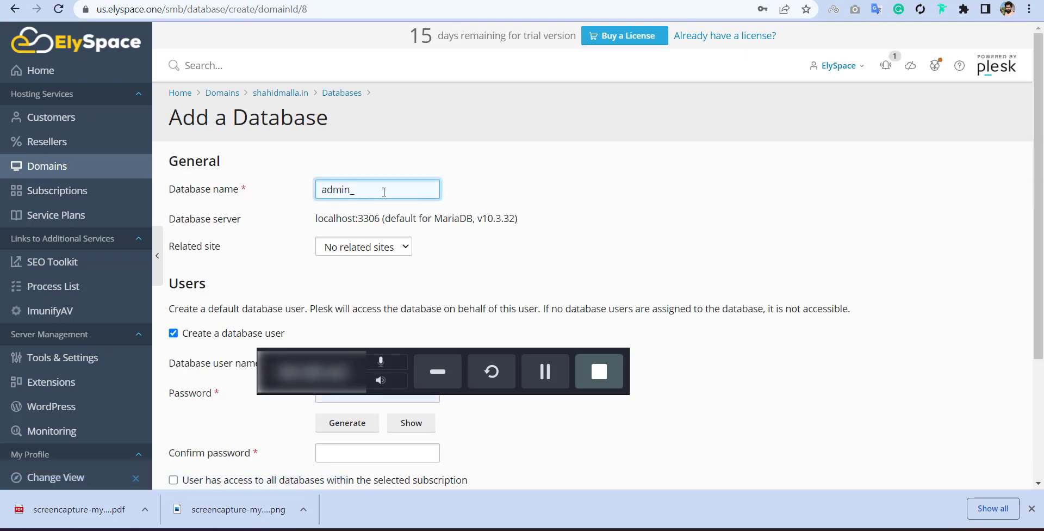
text(whm)
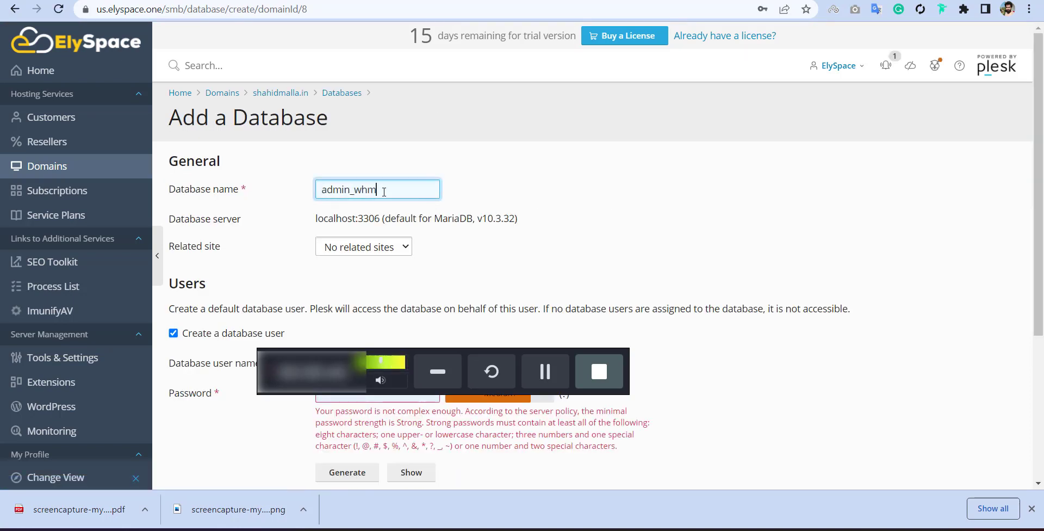
text(cs)
scroll(383, 191, down, 2)
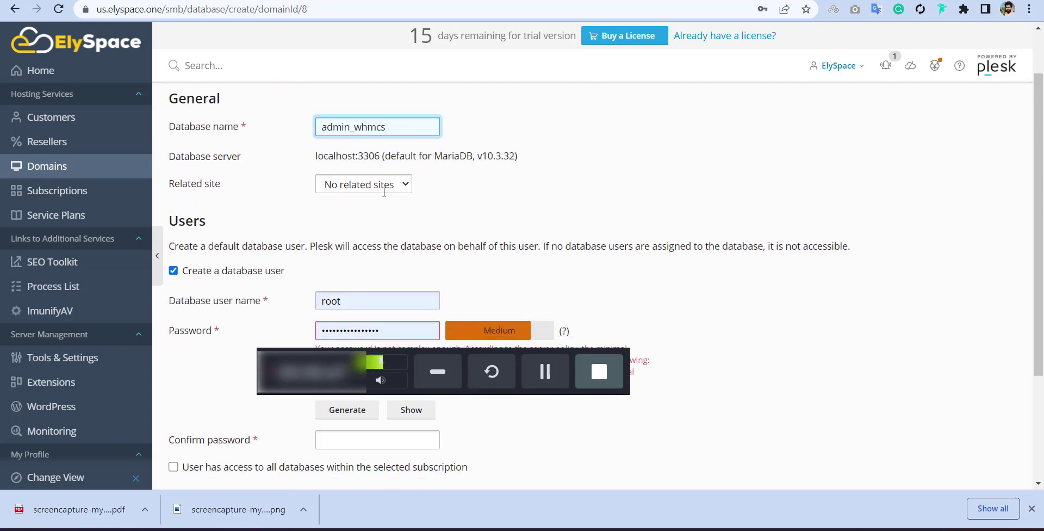
Change the database user name from root to admin_whmcs
click(384, 191)
scroll(384, 192, down, 1)
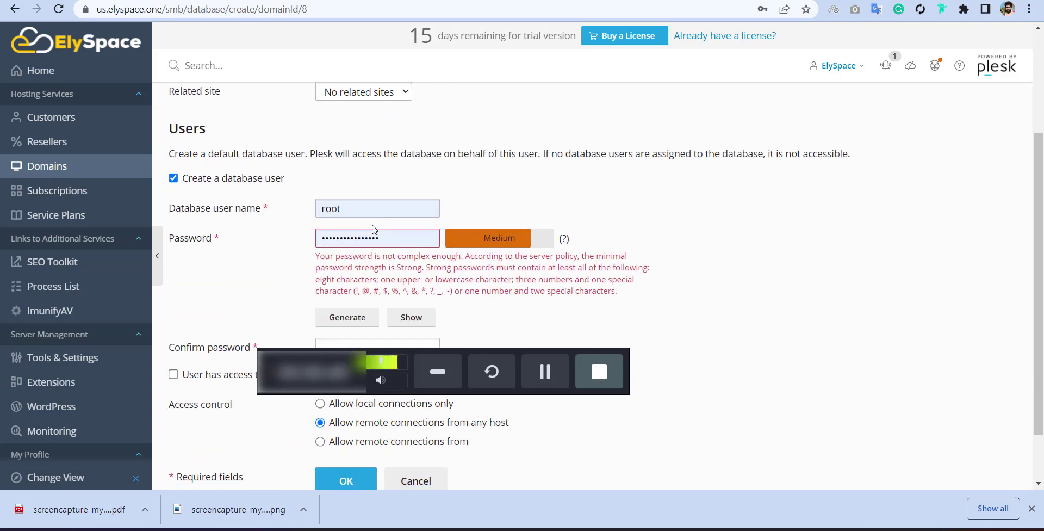
click(359, 211)
key(ctrl+a)
text(whm)
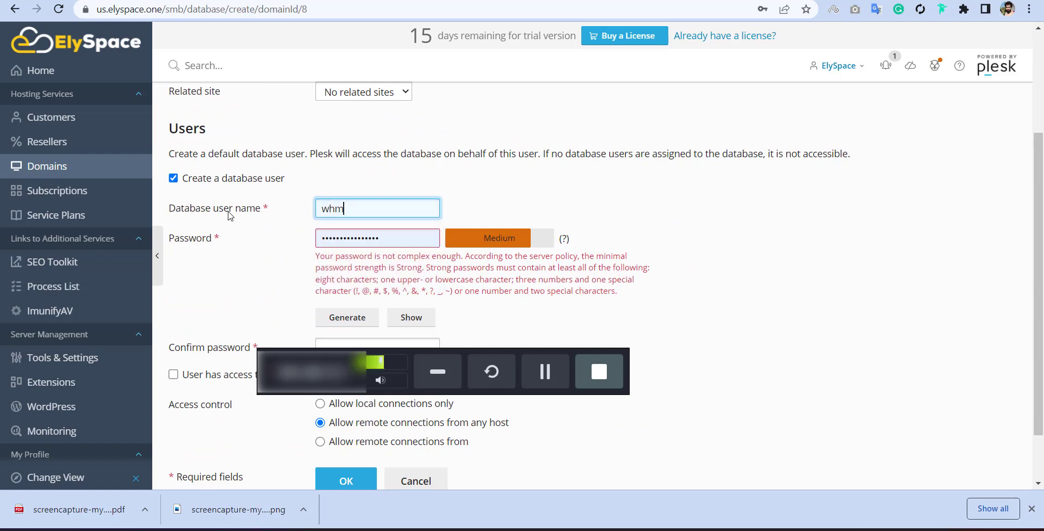
text(cs)
scroll(230, 216, up, 2)
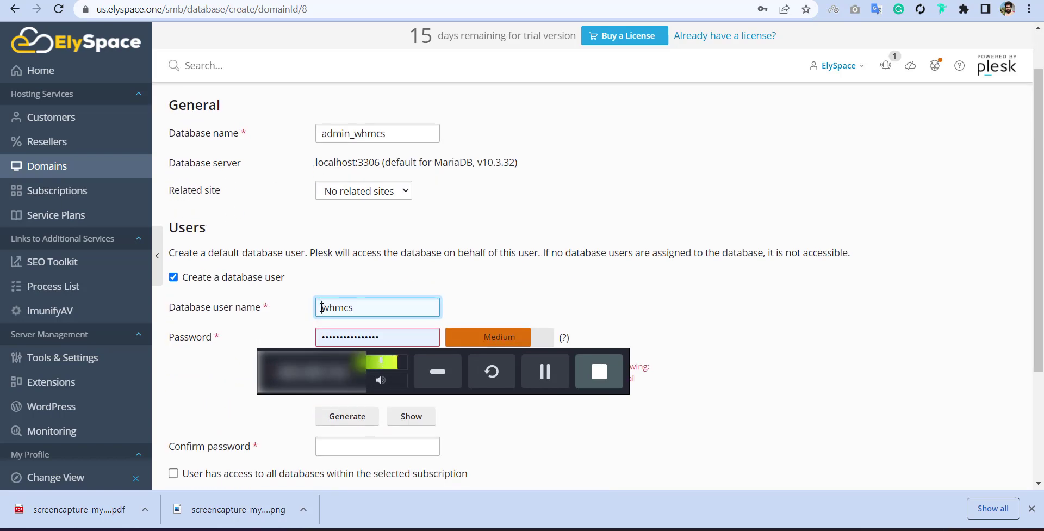
click(321, 307)
text(admin_)
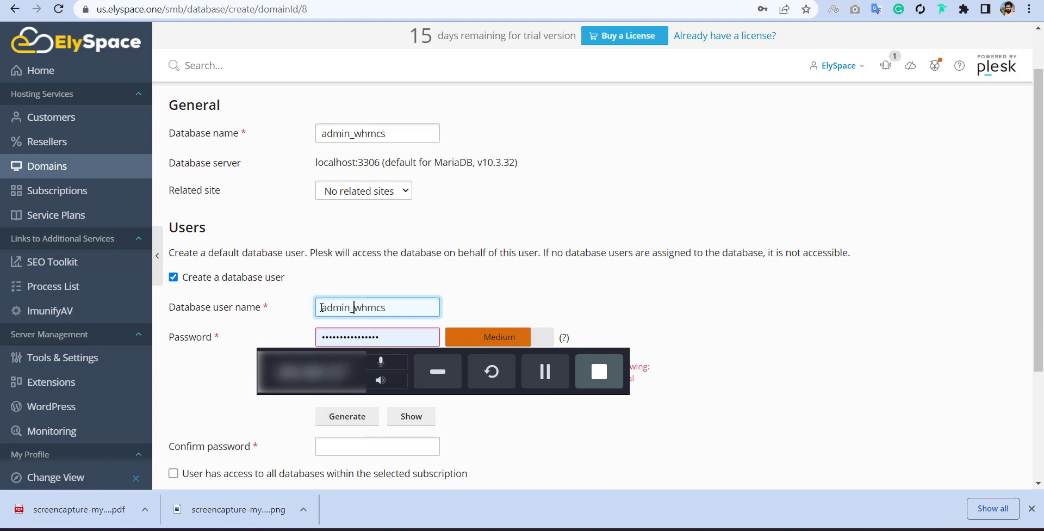
scroll(326, 294, down, 2)
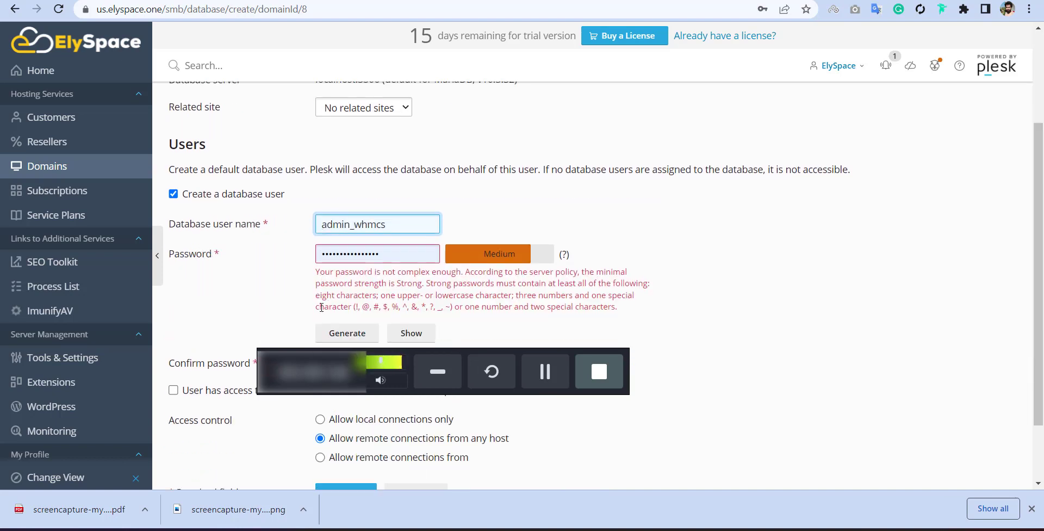
Set a Strong-rated password with a special character, and retype it in Confirm password
double_click(395, 255)
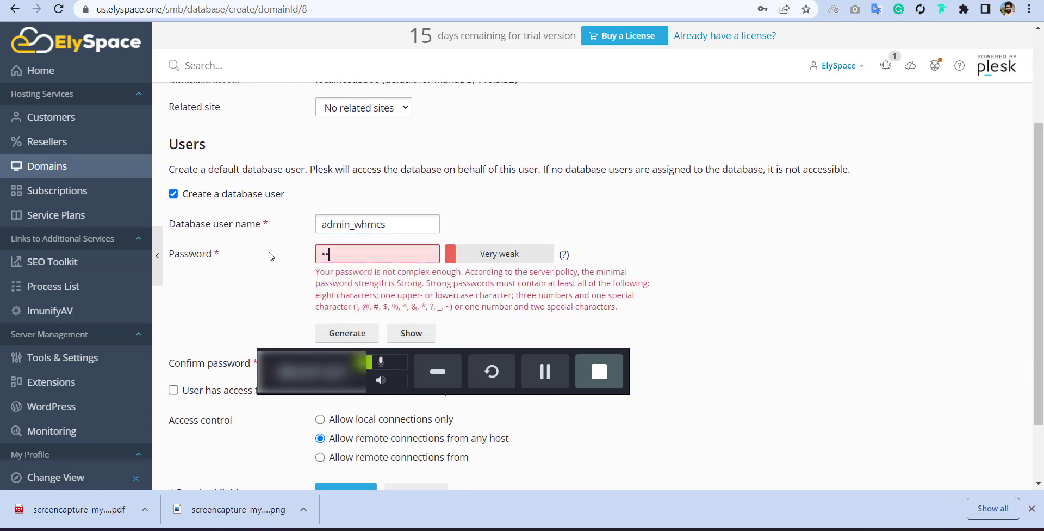
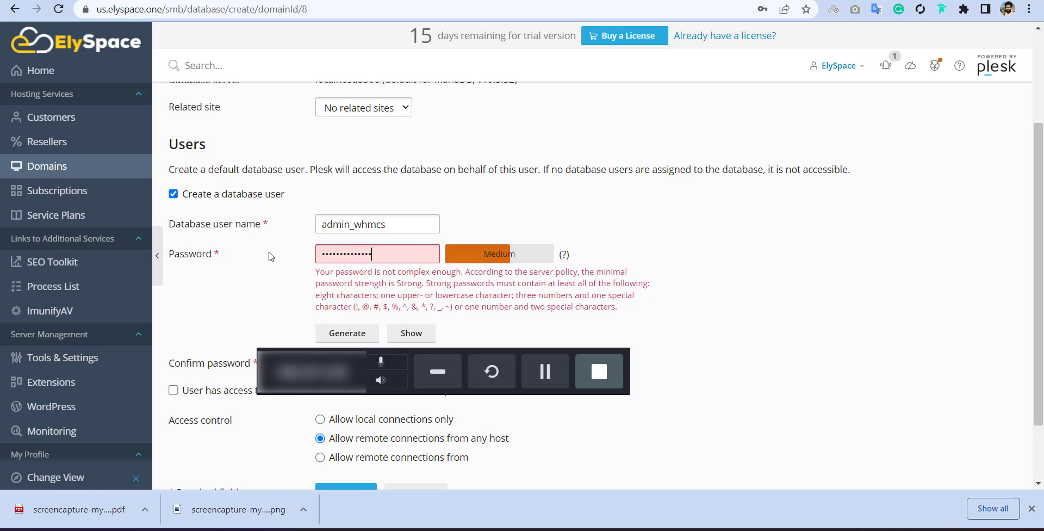
key(ctrl+a)
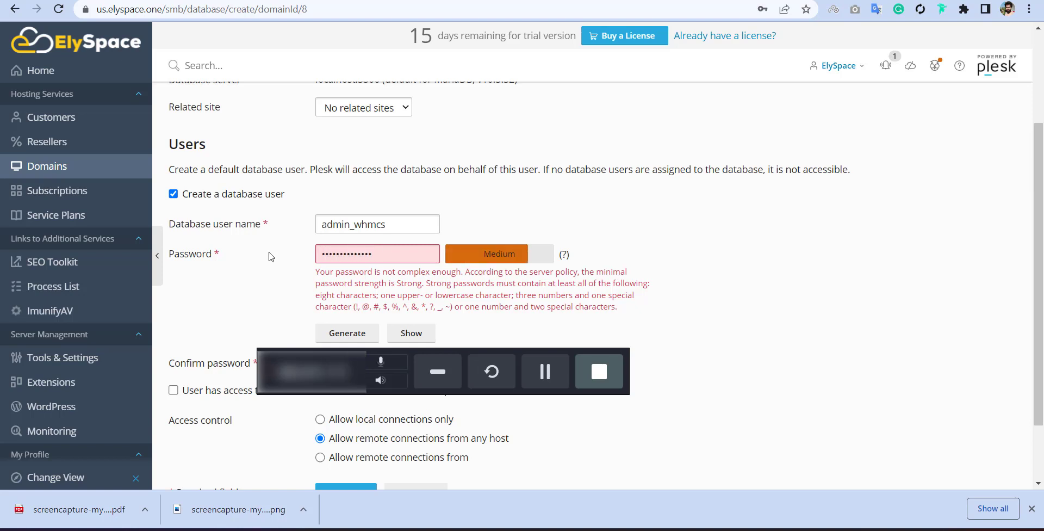
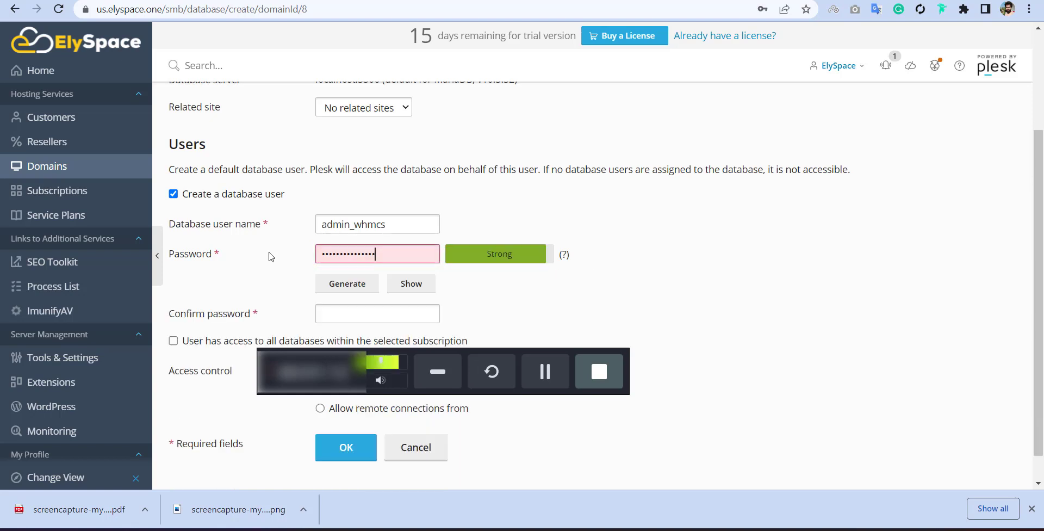
scroll(274, 255, down, 1)
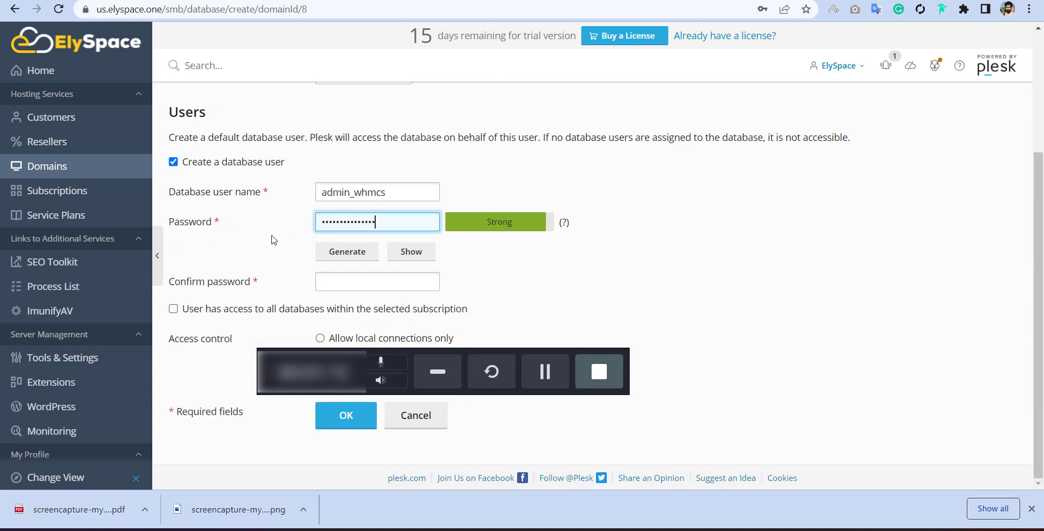
click(274, 239)
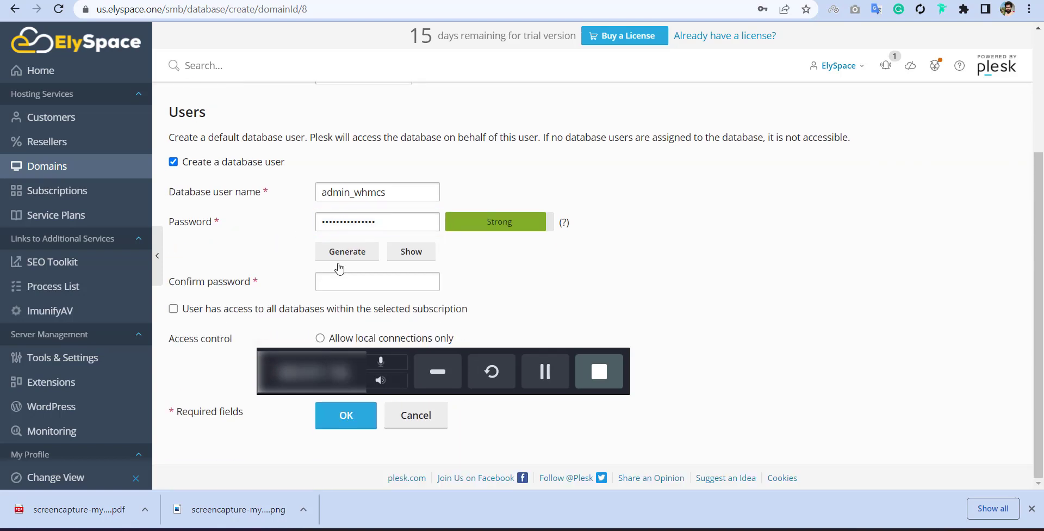
click(377, 280)
text(********)
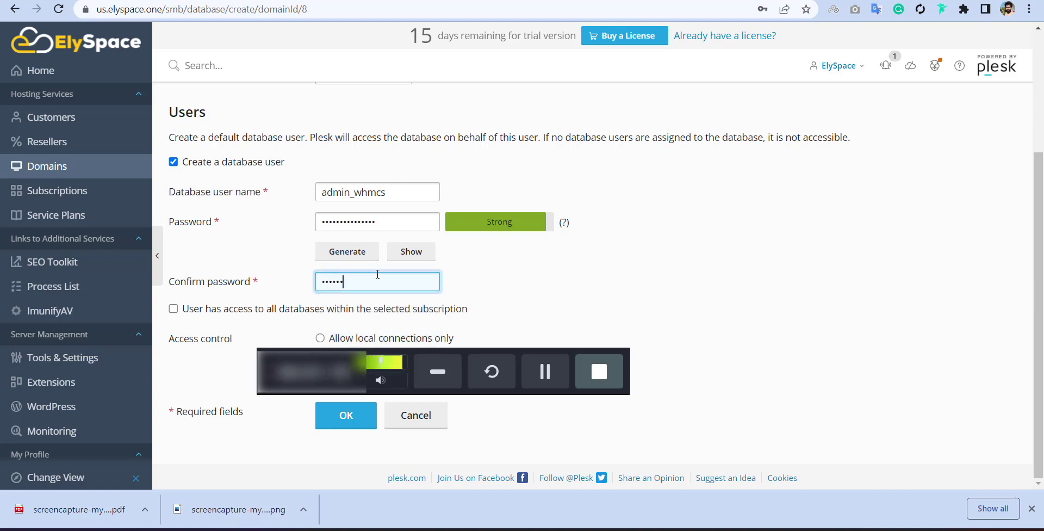
text(*******)
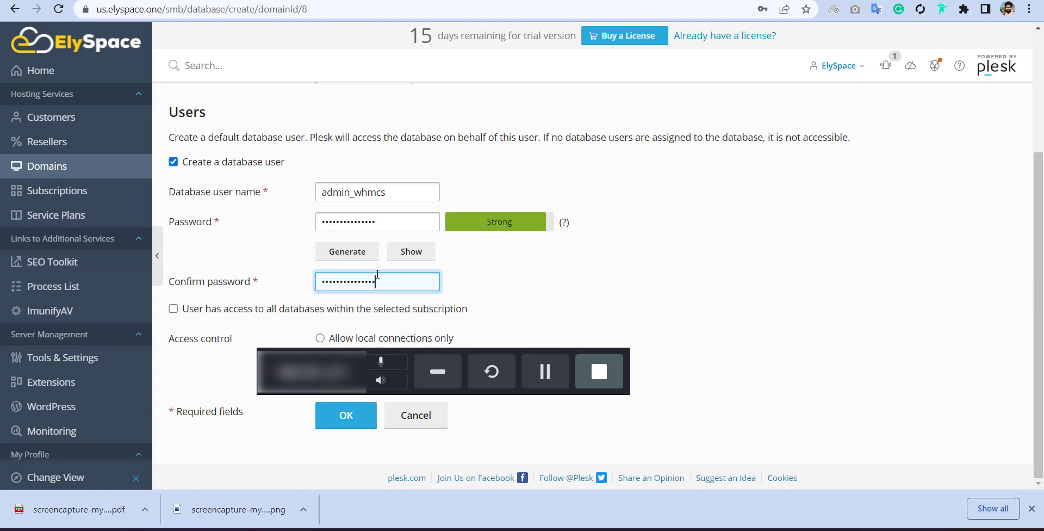
Allow the user access to all subscription databases, create admin_whmcs, and decline saving the password
click(494, 268)
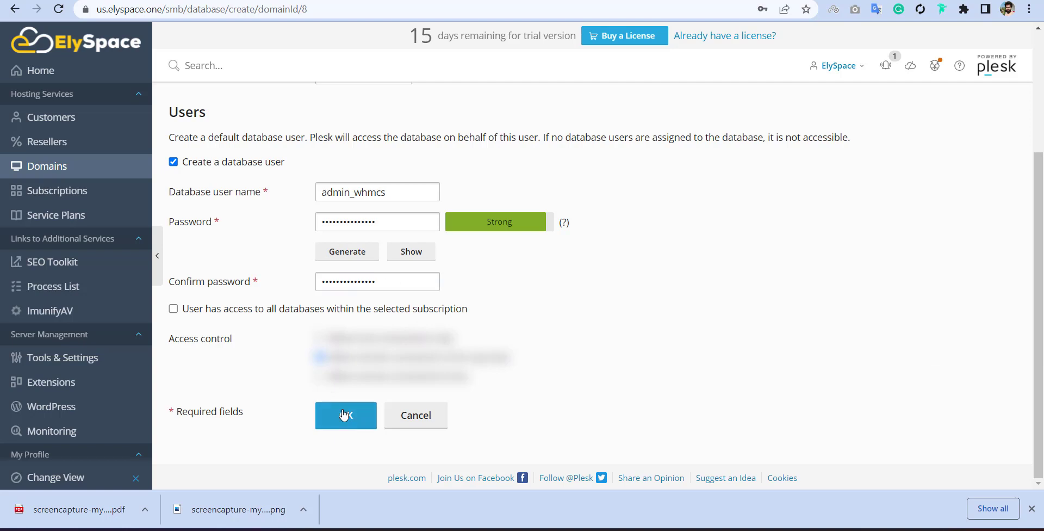
click(221, 310)
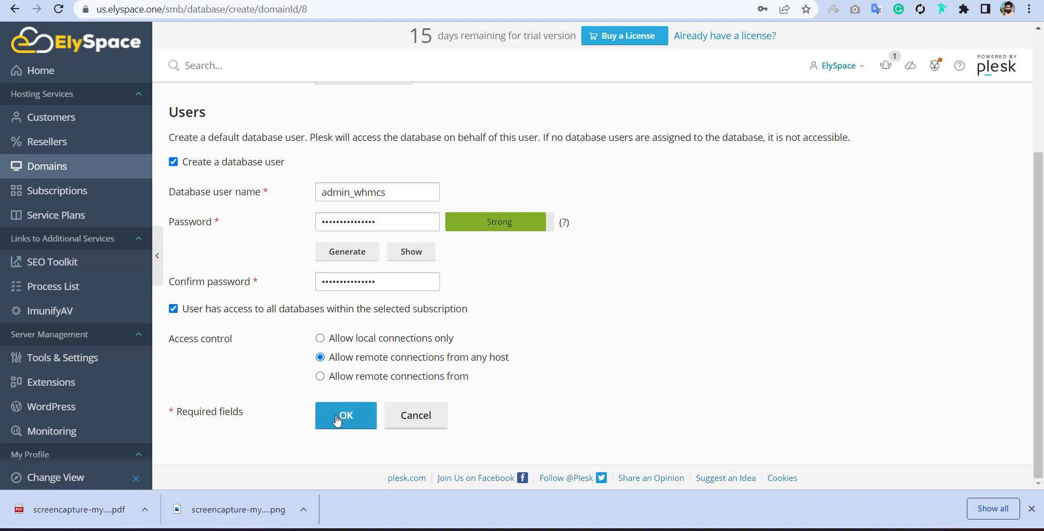
drag(394, 191, 263, 201)
key(ctrl+c)
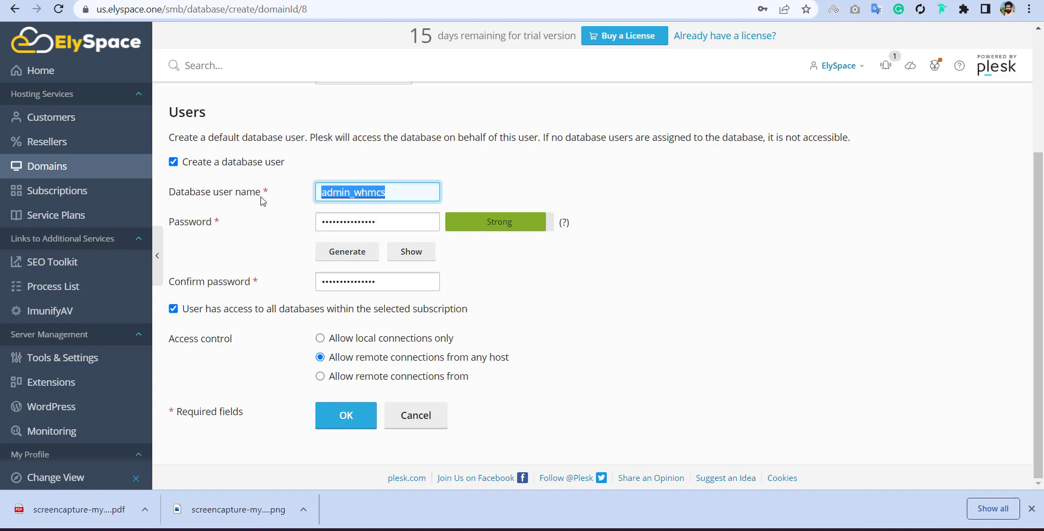
click(340, 415)
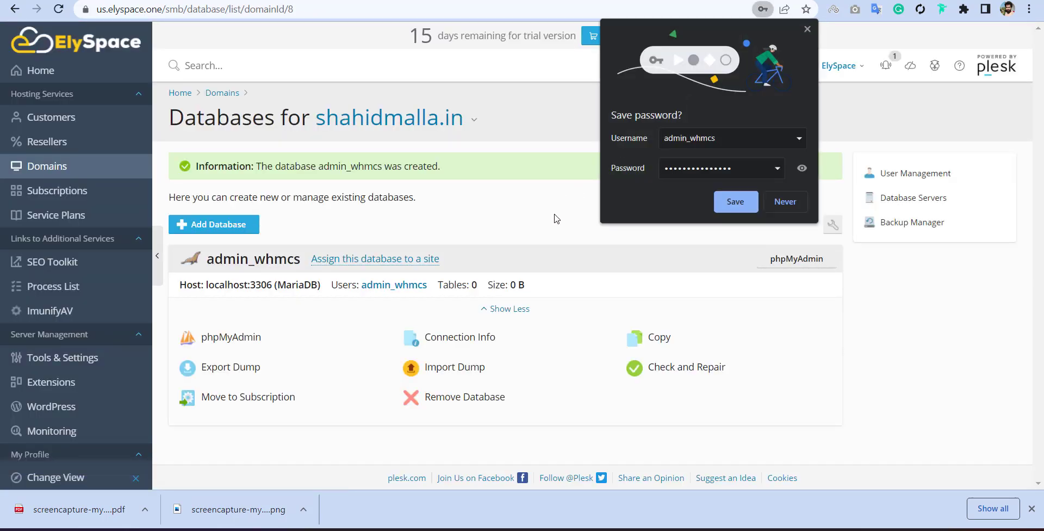
click(808, 31)
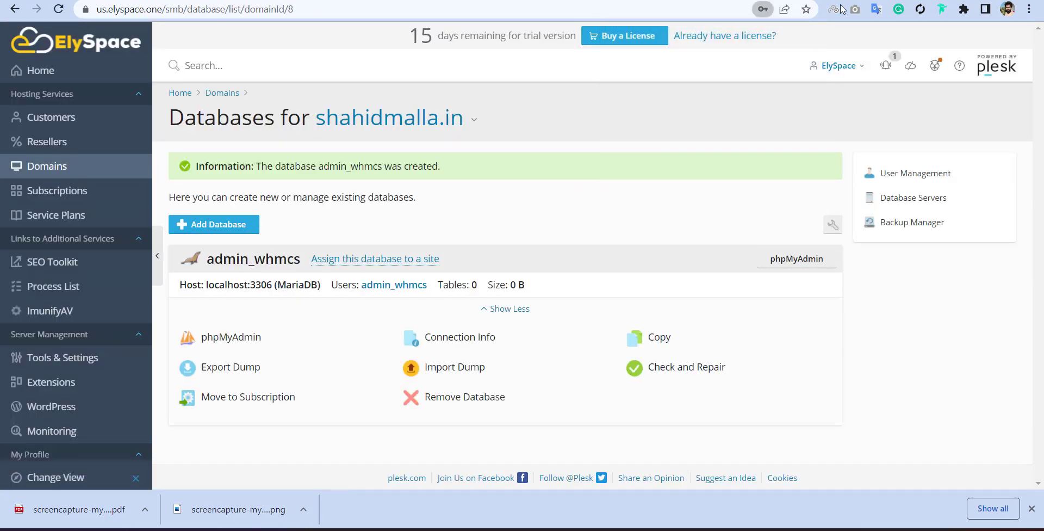
Open shahidmalla.in in a new tab, which shows Plesk's default page, then return to Plesk
key(ctrl+t)
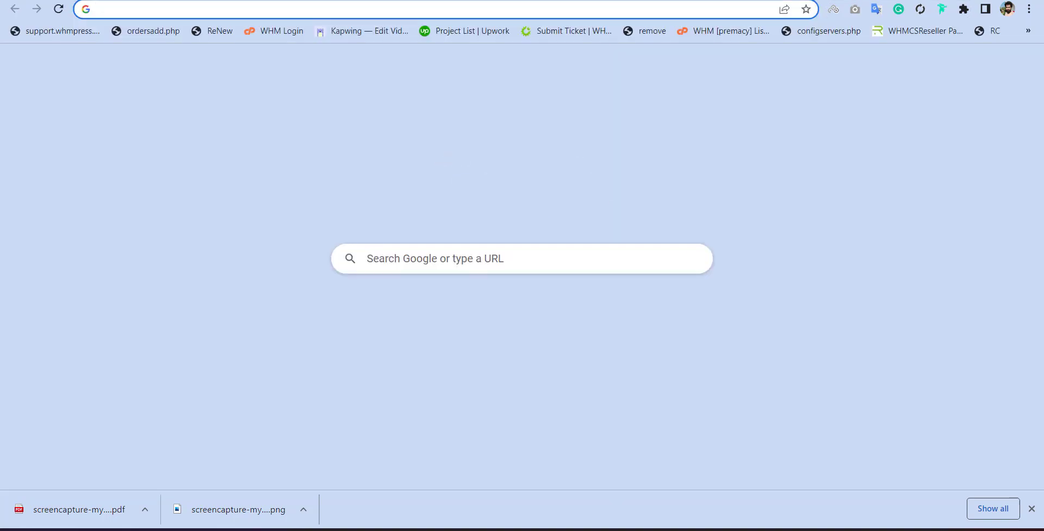
text(shahidmalla.in)
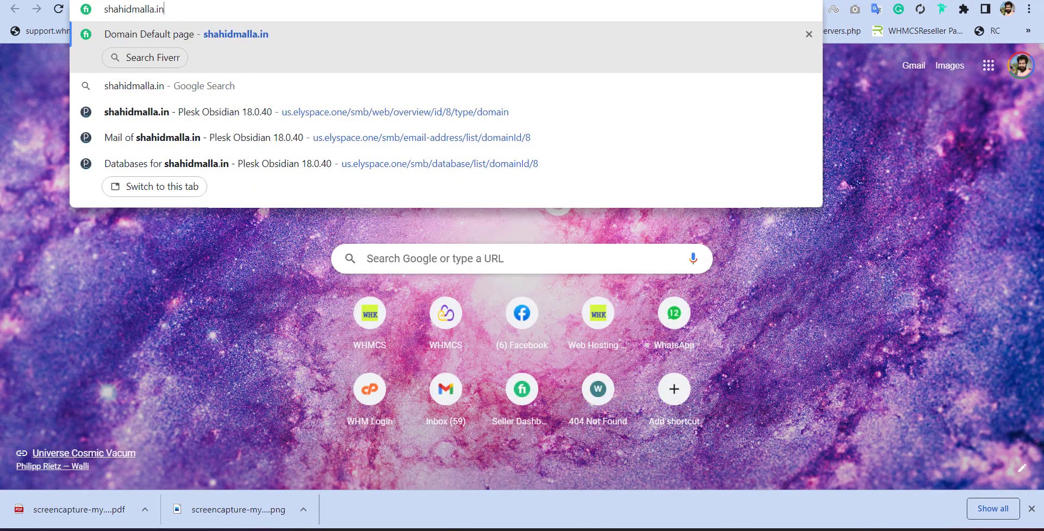
key(Return)
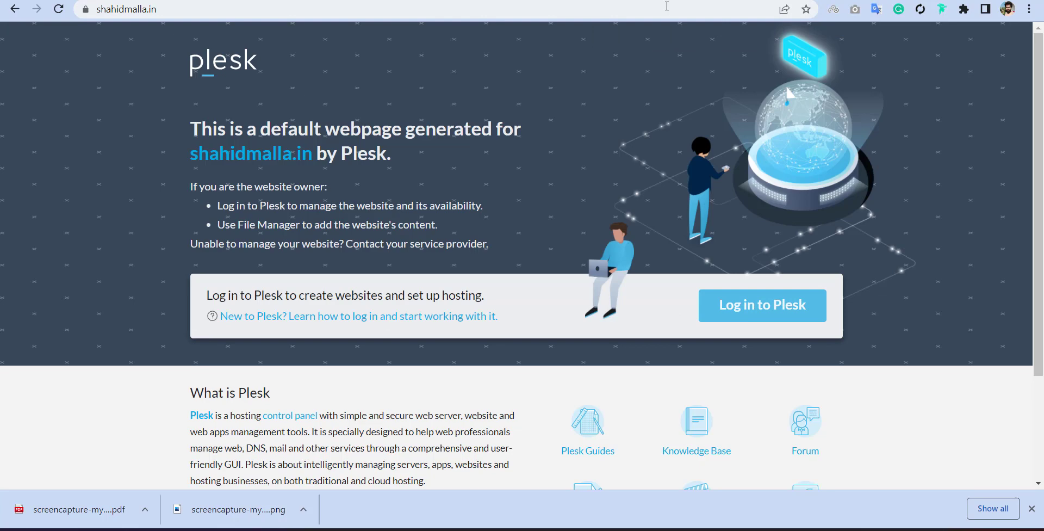
click(667, 6)
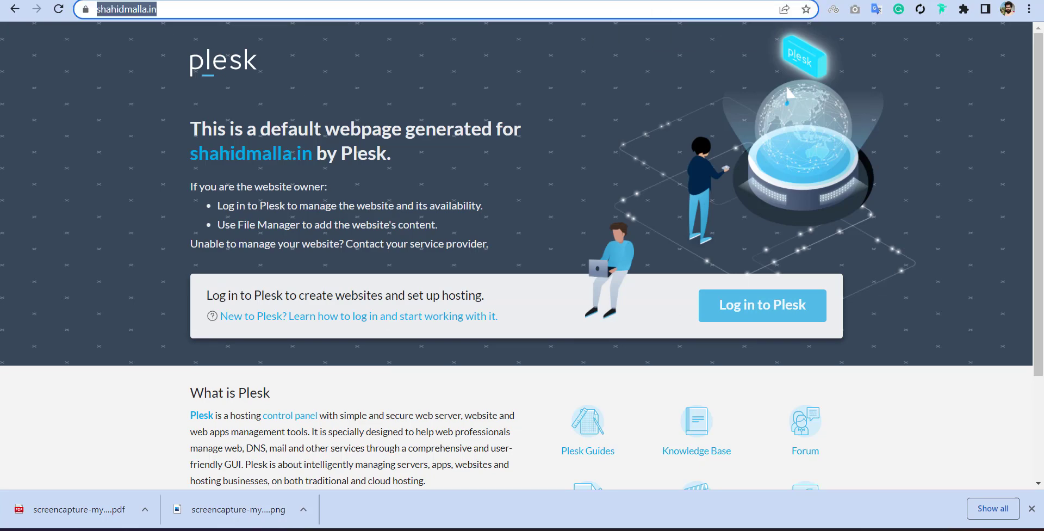
key(ctrl+Tab)
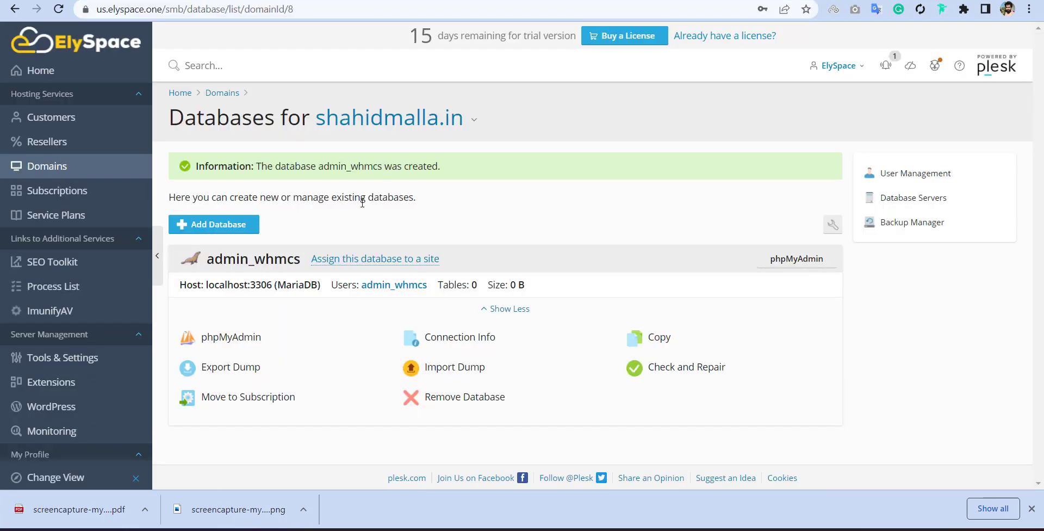
In shahidmalla.in's File Manager, rename httpdocs' index.html, replacing 'index' with 'old'
click(388, 117)
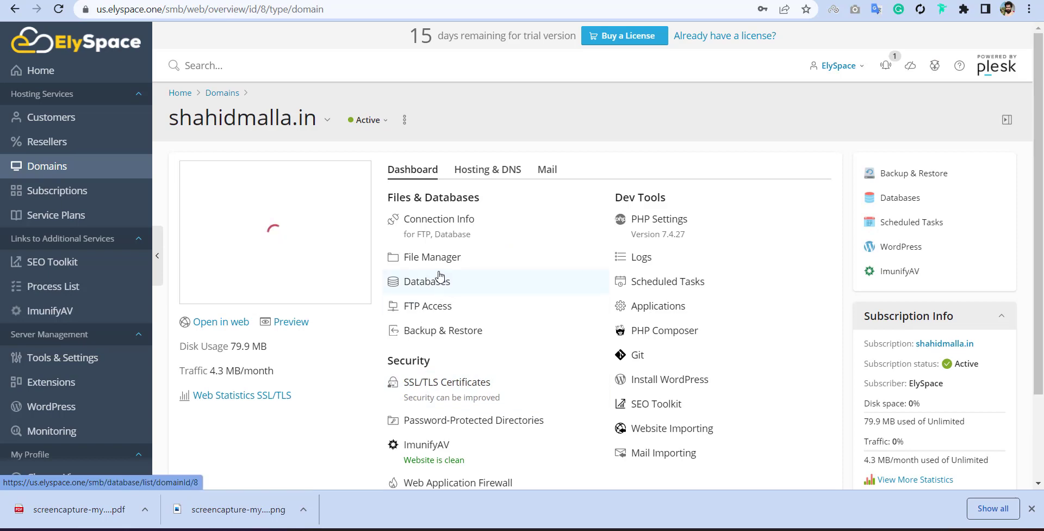
click(424, 259)
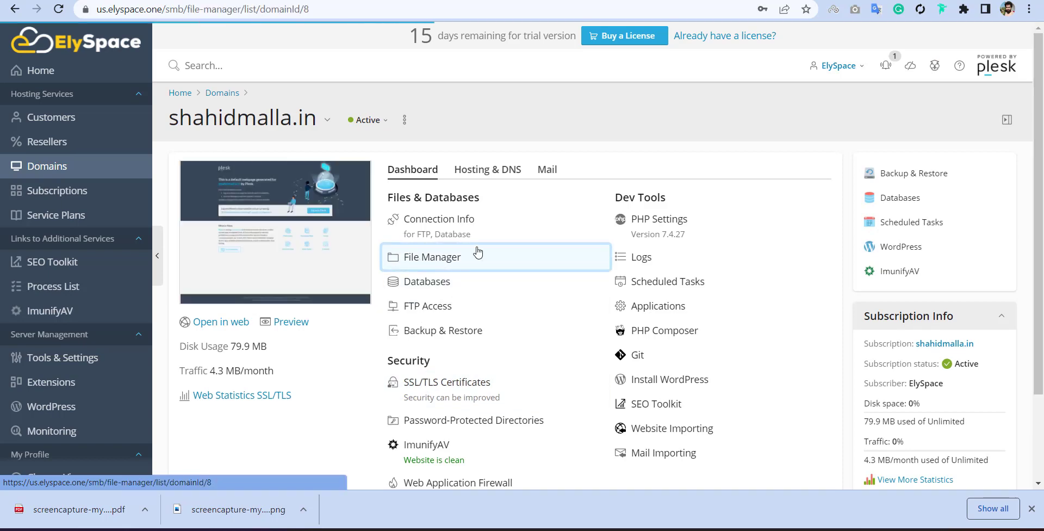
scroll(450, 373, down, 7)
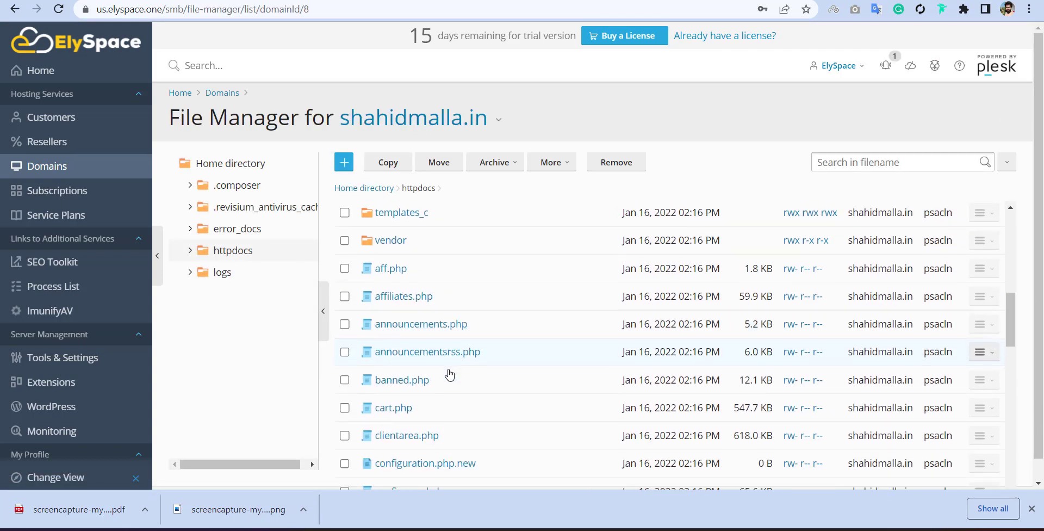
scroll(449, 374, down, 8)
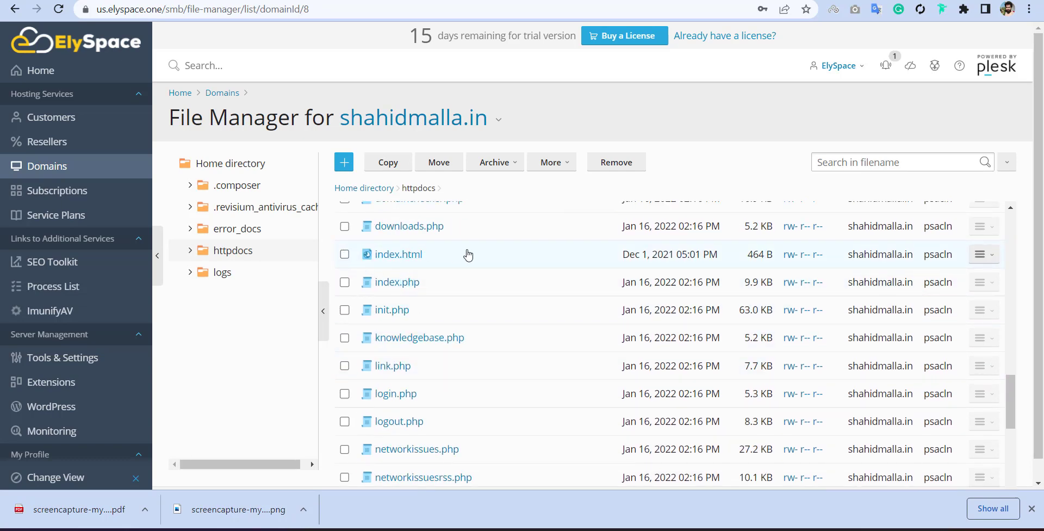
click(977, 261)
click(934, 405)
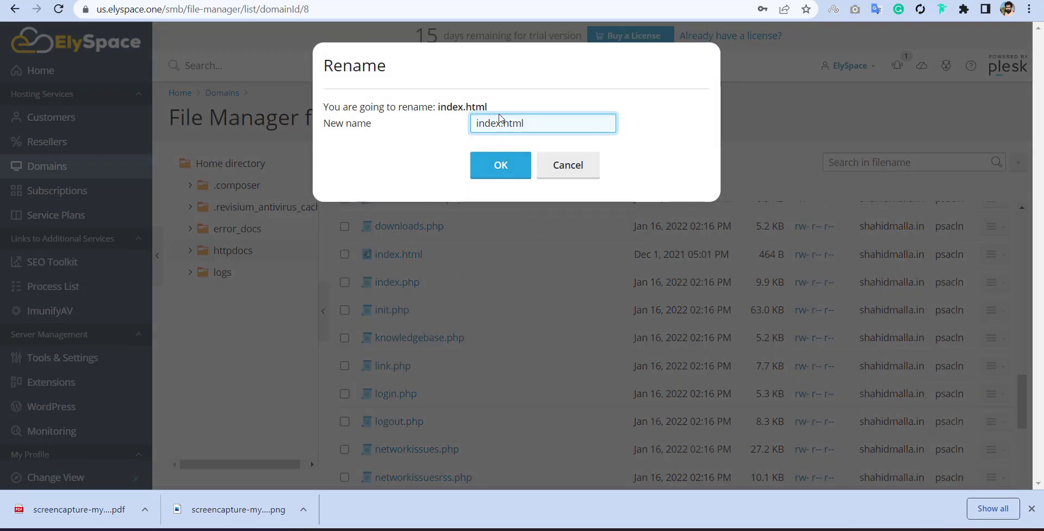
double_click(501, 122)
text(old)
key(Return)
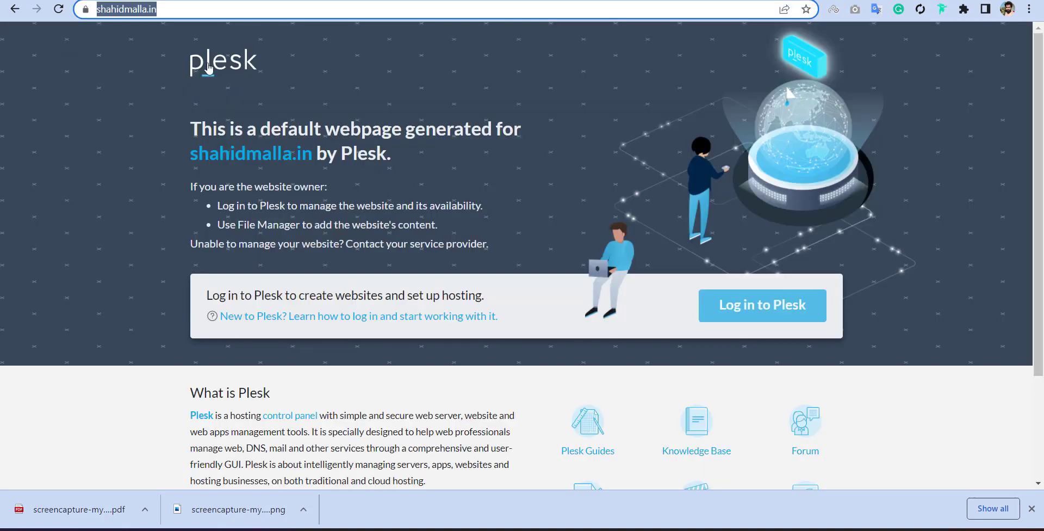
Reload shahidmalla.in, begin the WHMCS installation and scroll through the licence agreement
key(Return)
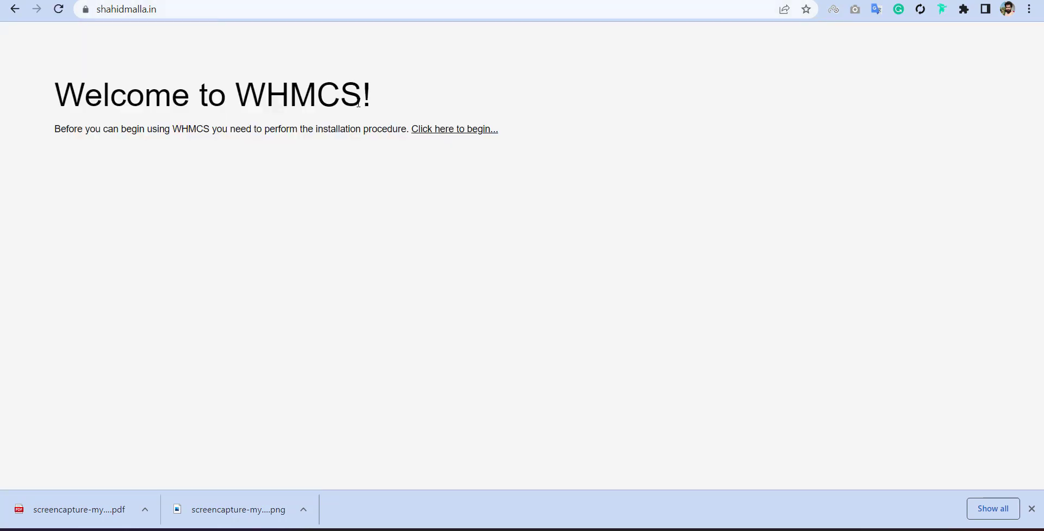
click(463, 126)
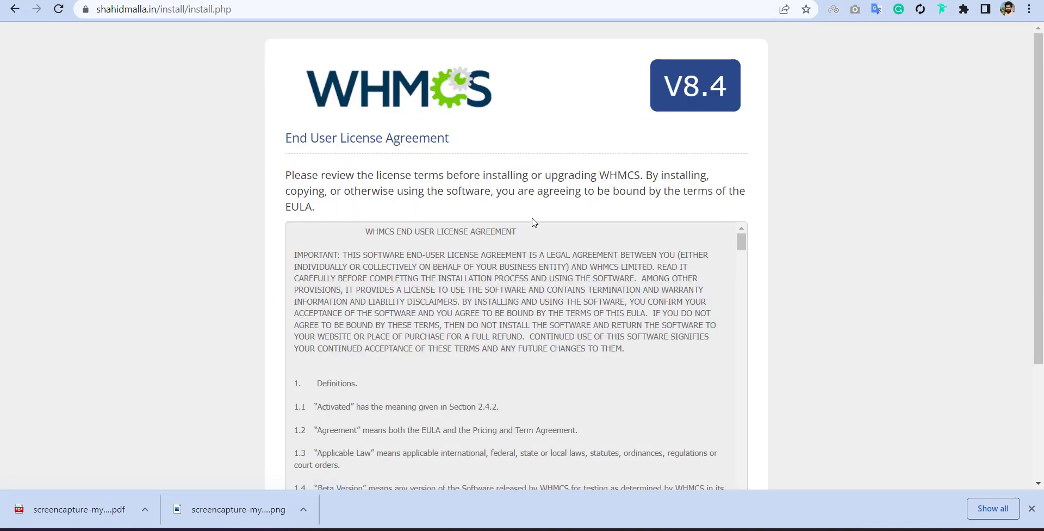
scroll(559, 365, down, 5)
scroll(201, 280, down, 3)
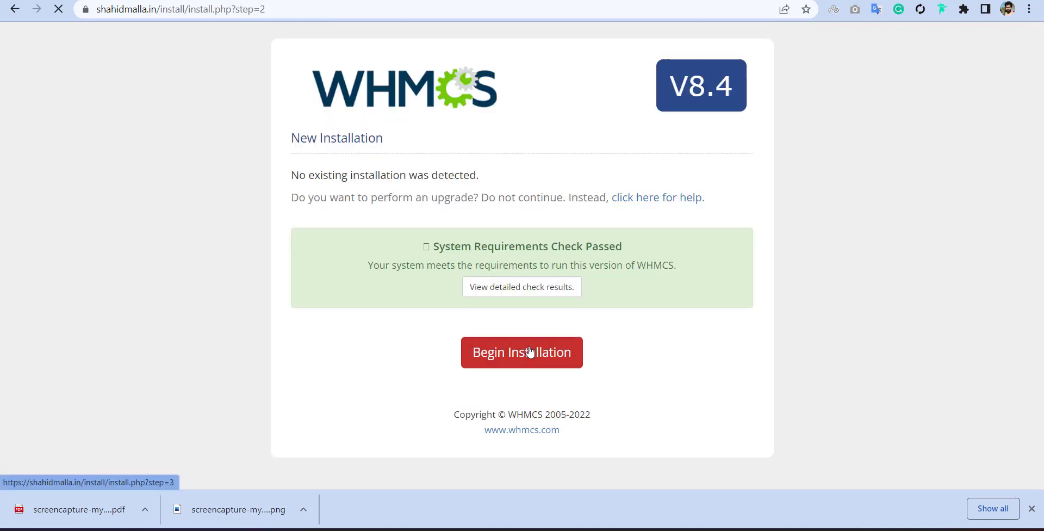
Begin the new WHMCS installation and fill in the saved licence key
click(530, 352)
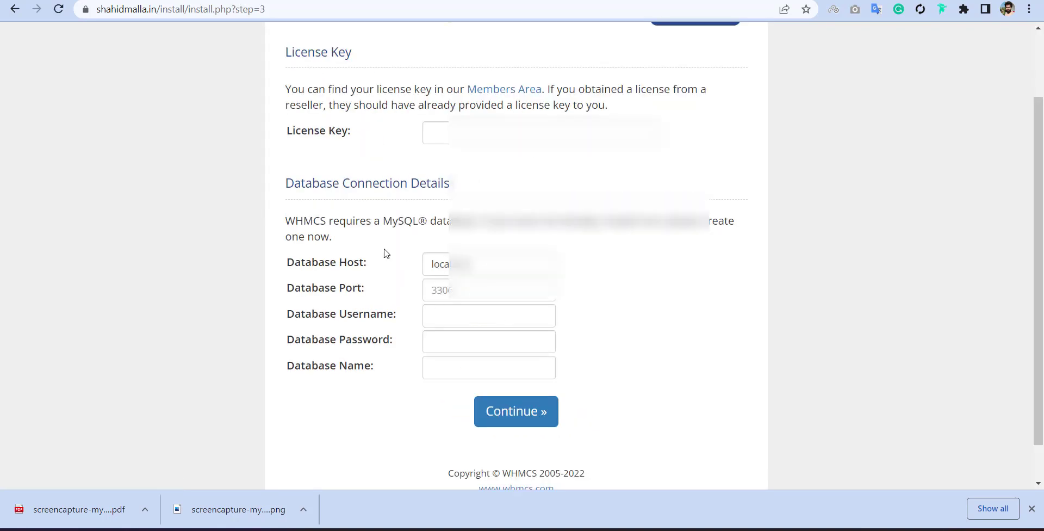
click(526, 123)
click(468, 194)
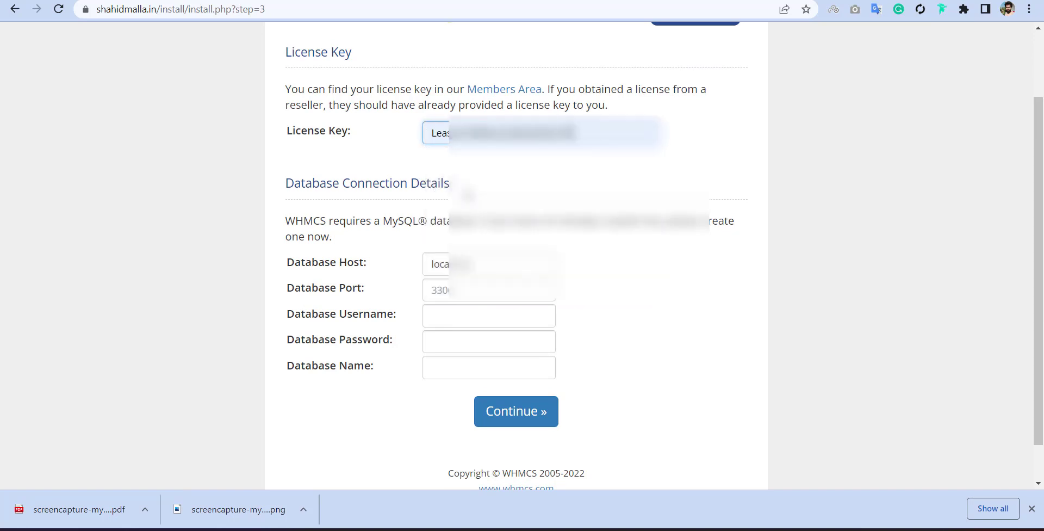
Enter admin_whmcs as database username and name, add the password, and initialise the database
click(464, 314)
text(admin_whmcs)
click(466, 359)
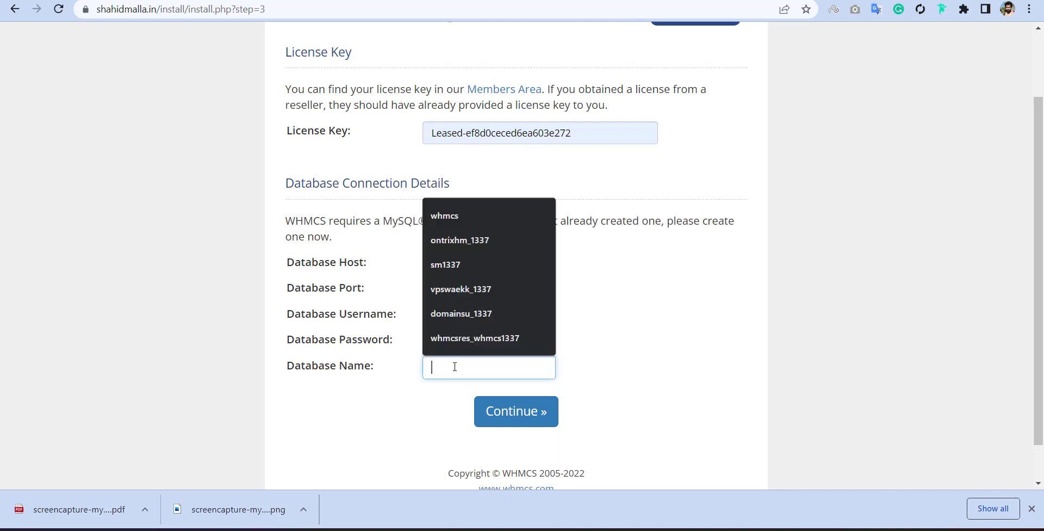
key(ctrl+v)
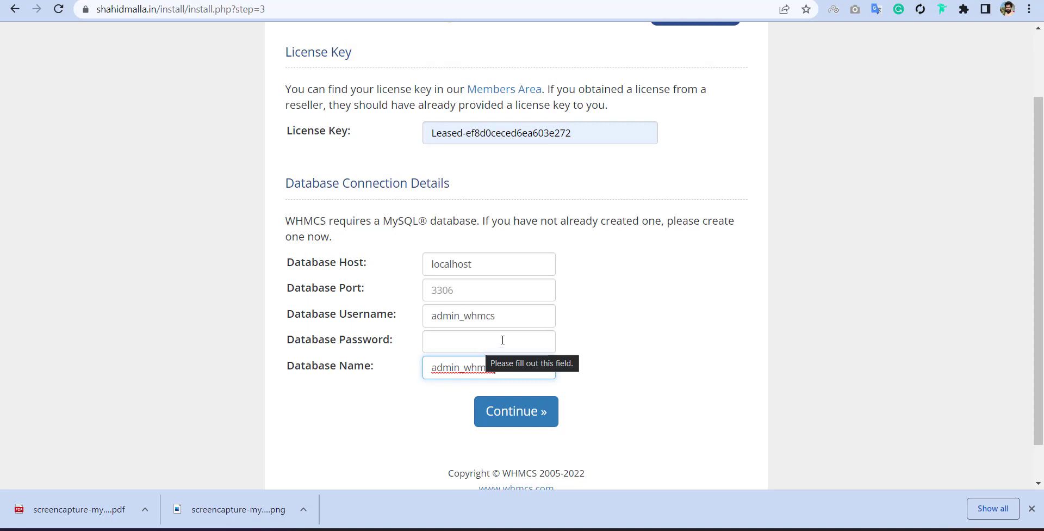
click(445, 337)
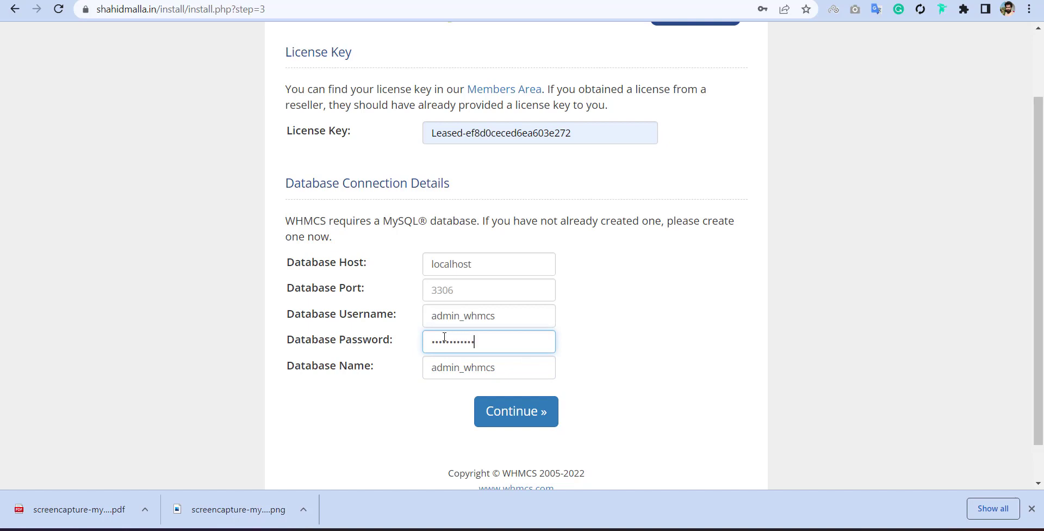
click(520, 401)
scroll(520, 406, down, 2)
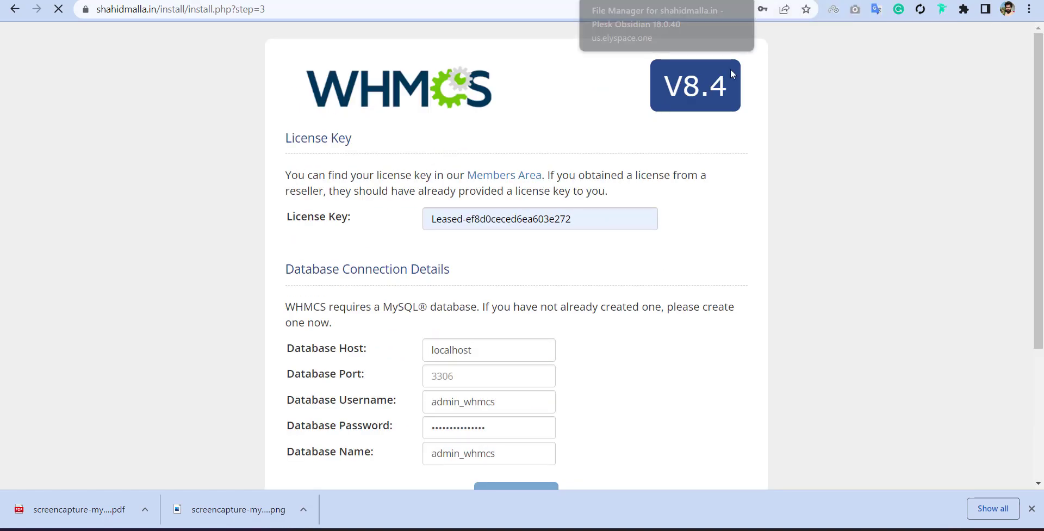
scroll(610, 217, down, 3)
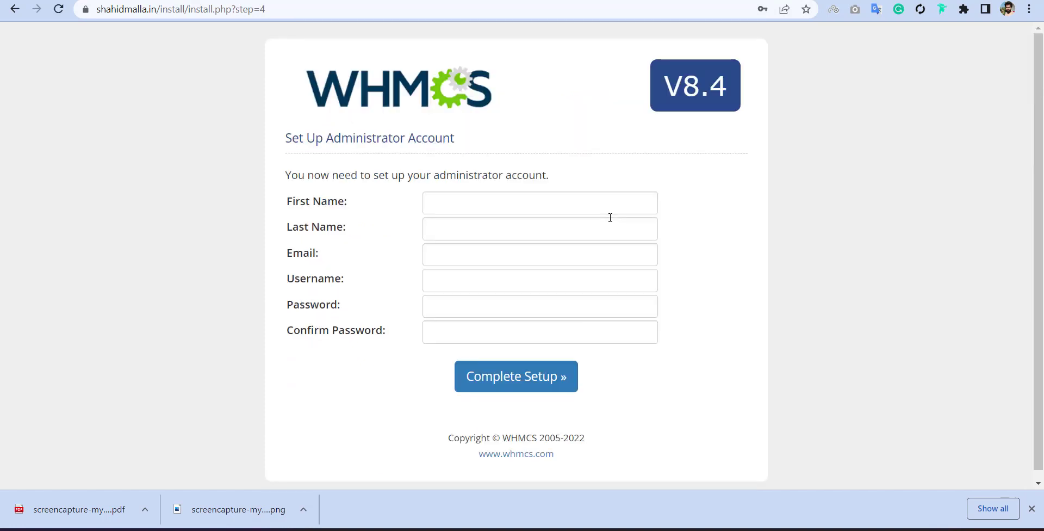
Fill in the administrator's first name System, last name Administrator and suggested e-mail address
click(552, 206)
text(sy)
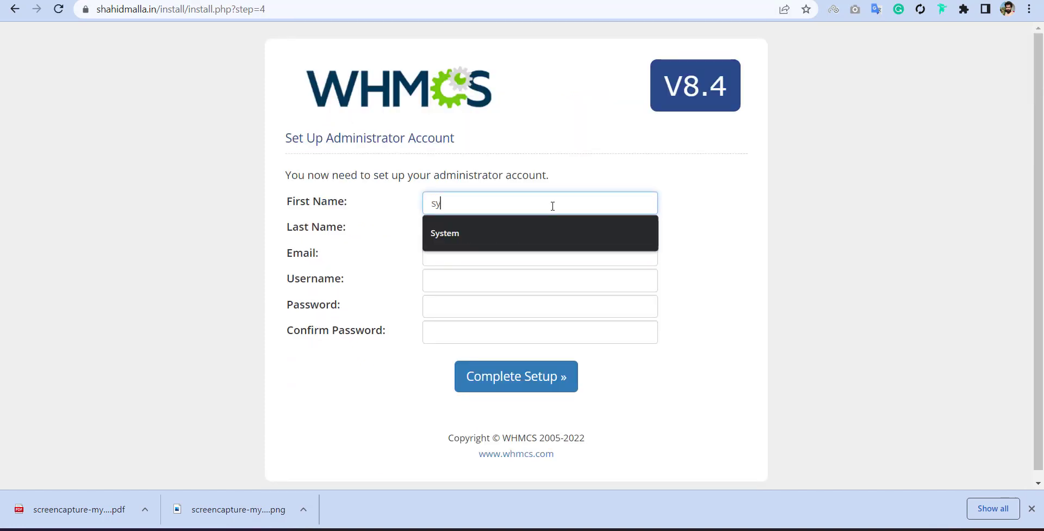
key(Down)
key(Return)
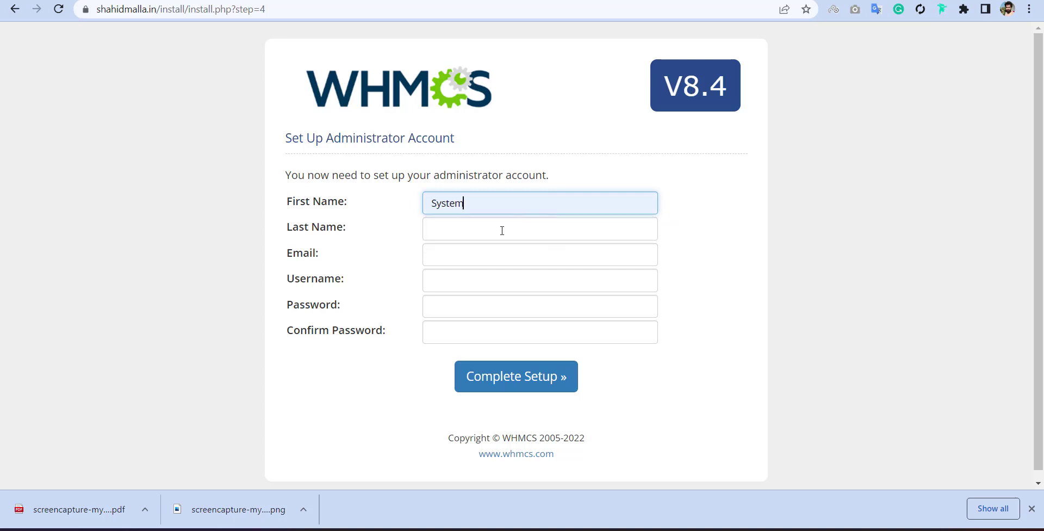
text(aem)
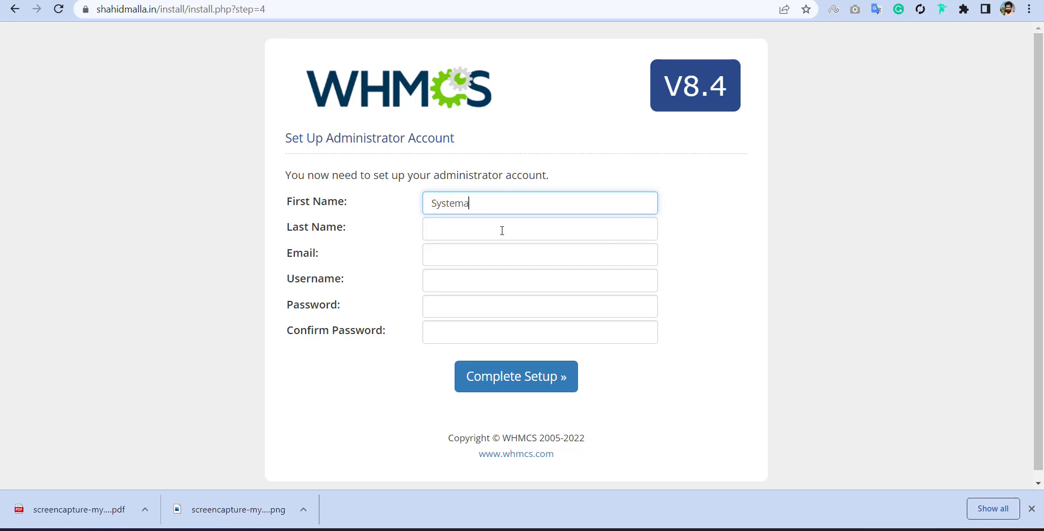
click(458, 229)
text(afm)
key(BackSpace)
key(Down)
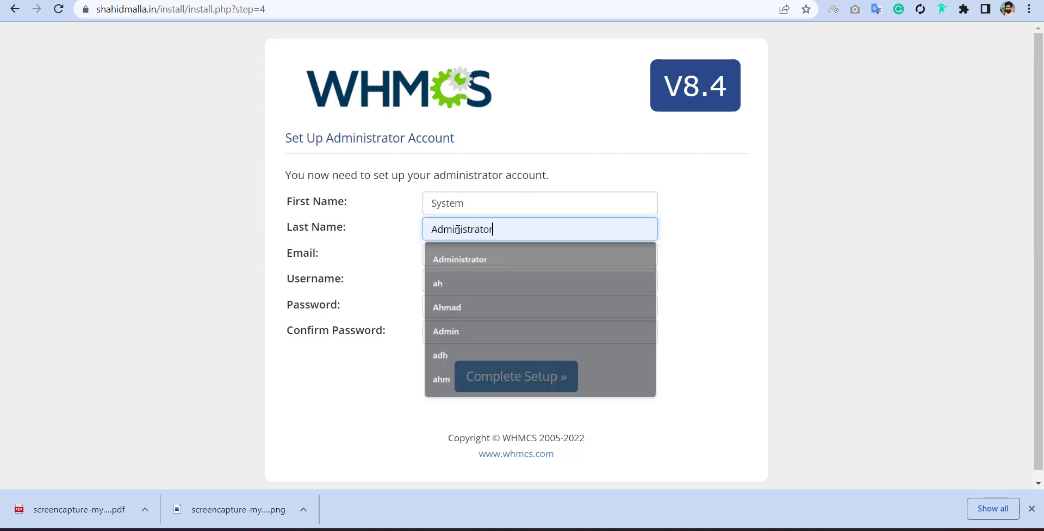
key(Return)
click(474, 251)
text(d)
key(Down)
key(Return)
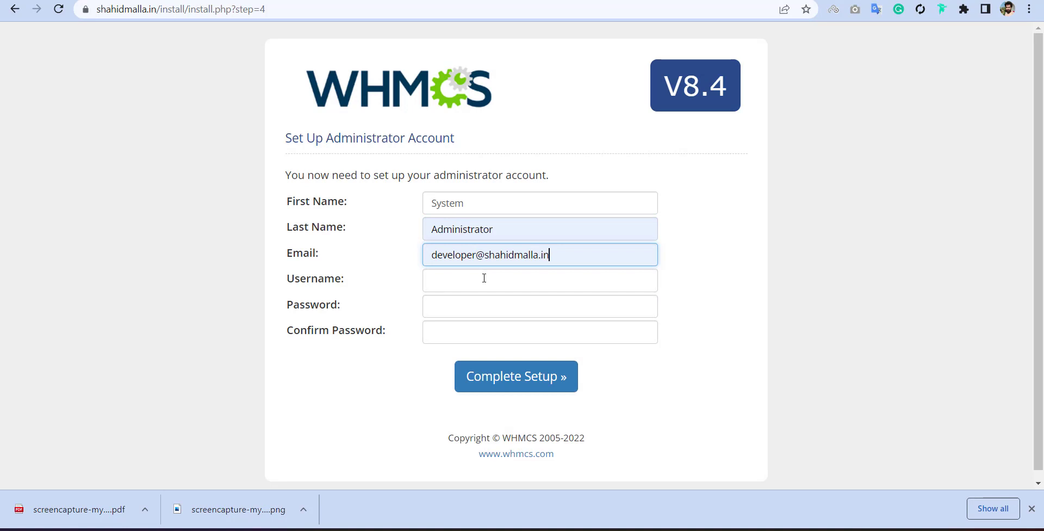
Enter the admin username, password and password confirmation, then complete setup
click(484, 278)
text(s)
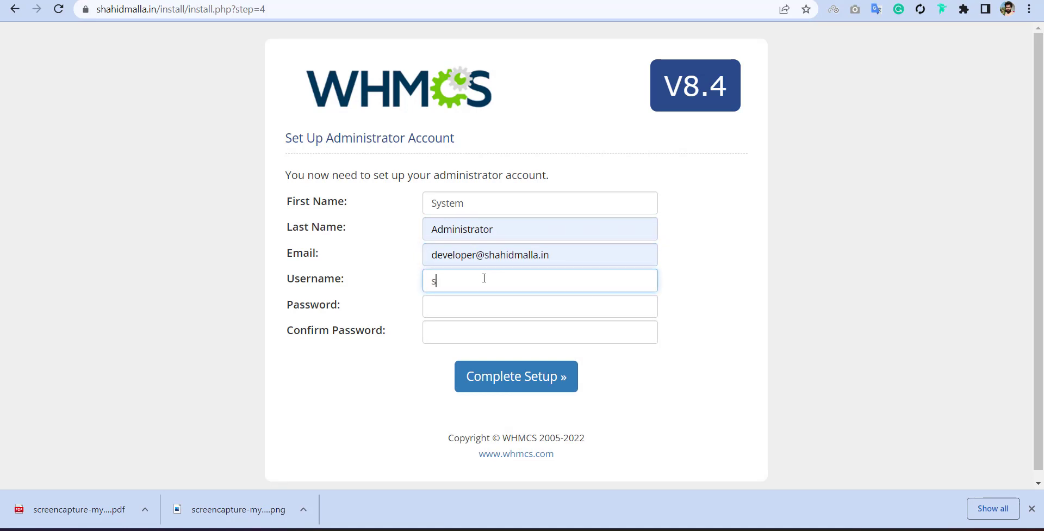
text(shahid)
click(465, 300)
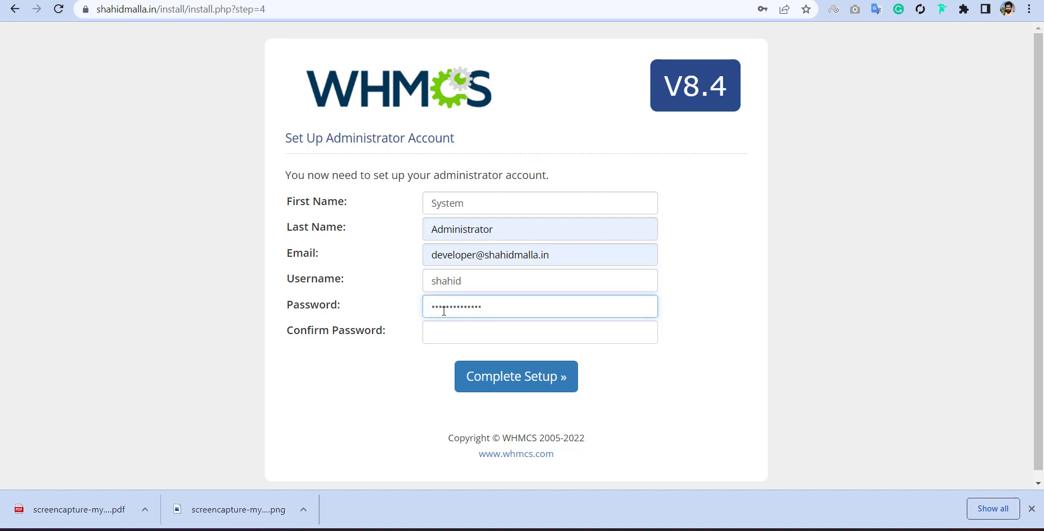
click(444, 330)
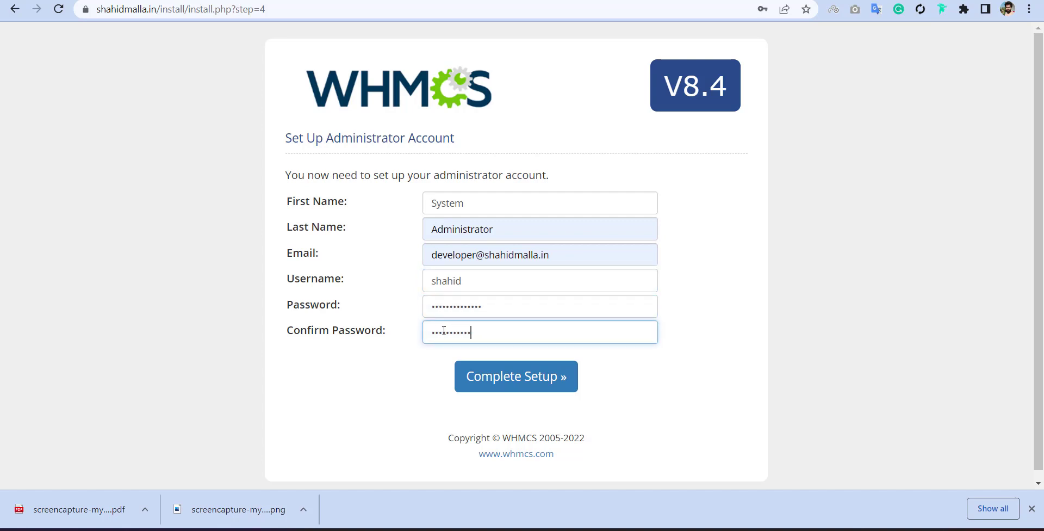
key(ctrl+a)
click(512, 368)
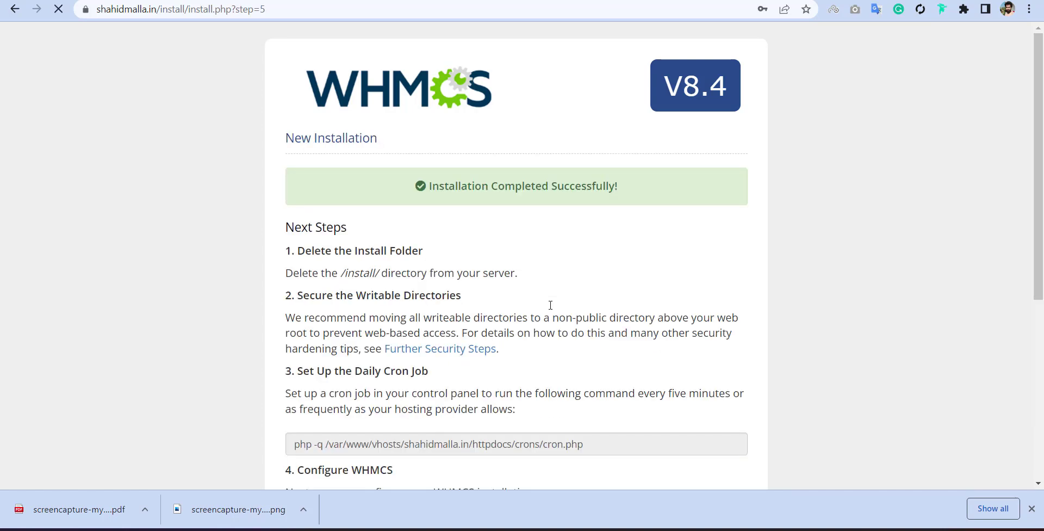
Dismiss the save-password prompt and select the httpdocs/crons/cron.php part of the cron command
scroll(550, 305, down, 4)
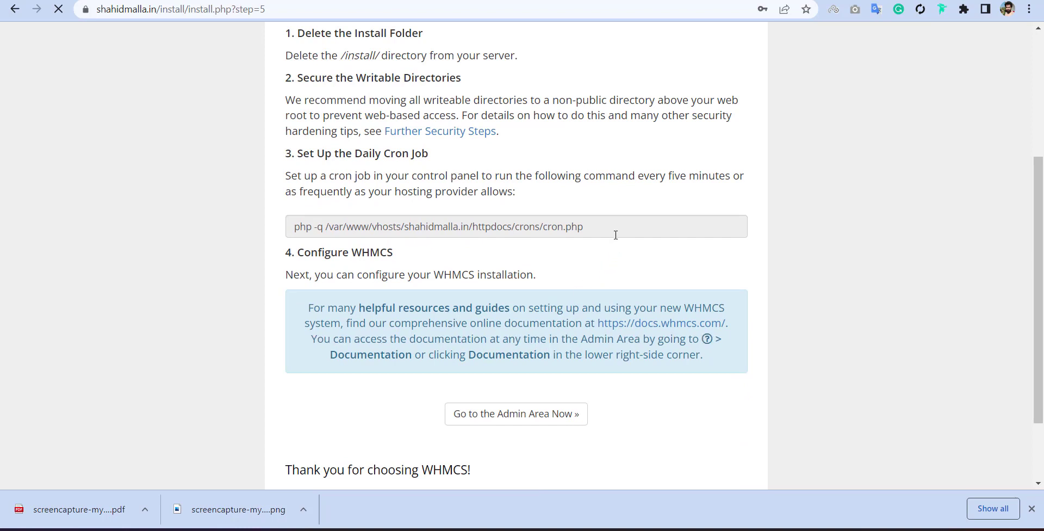
drag(615, 233, 535, 226)
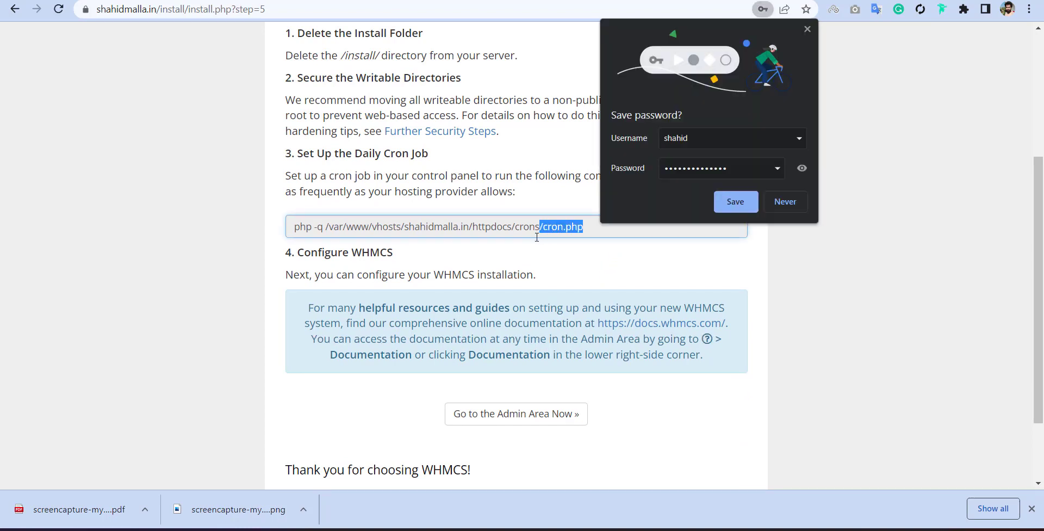
click(807, 30)
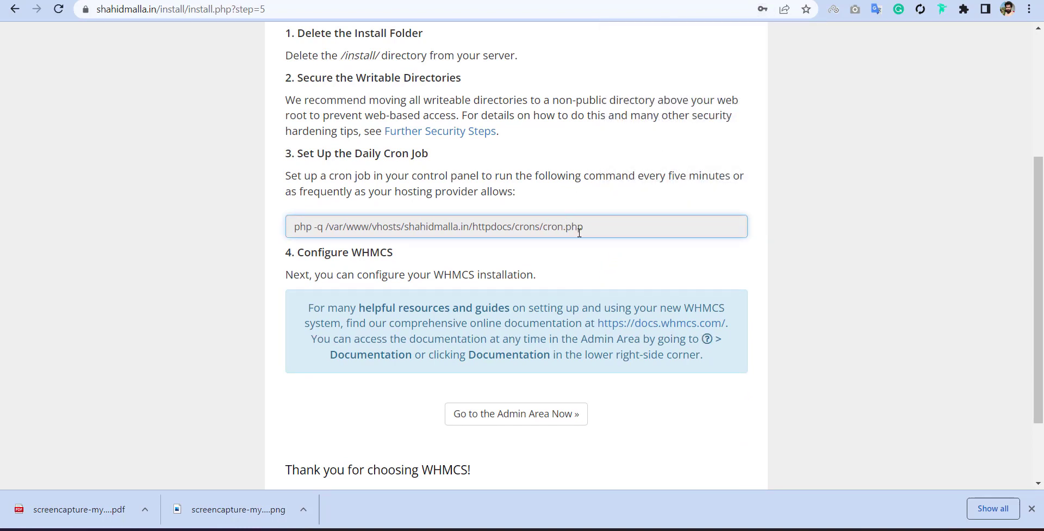
drag(577, 228, 646, 195)
click(473, 234)
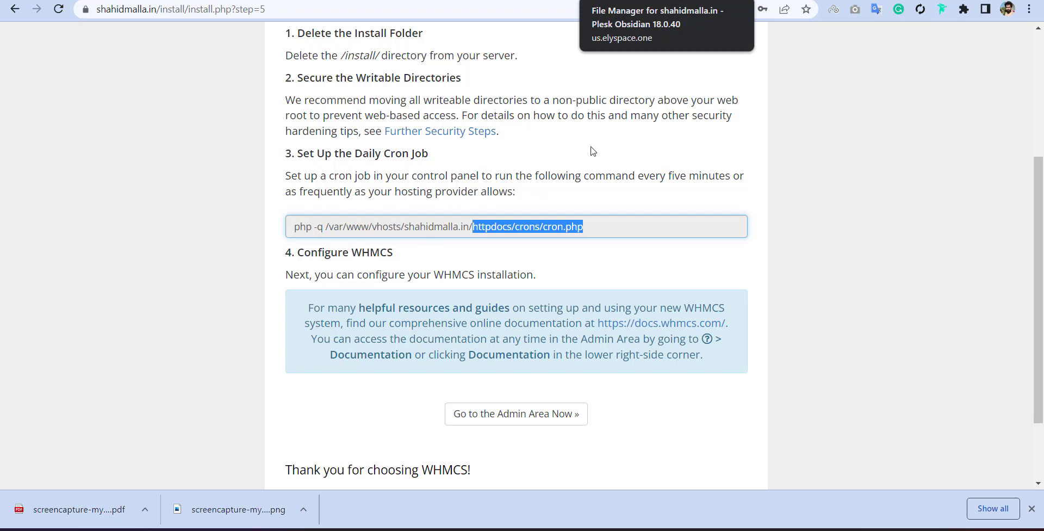
Move the install folder to the Recycle Bin in Plesk File Manager, then go to the admin area
key(ctrl+Tab)
scroll(367, 338, down, 3)
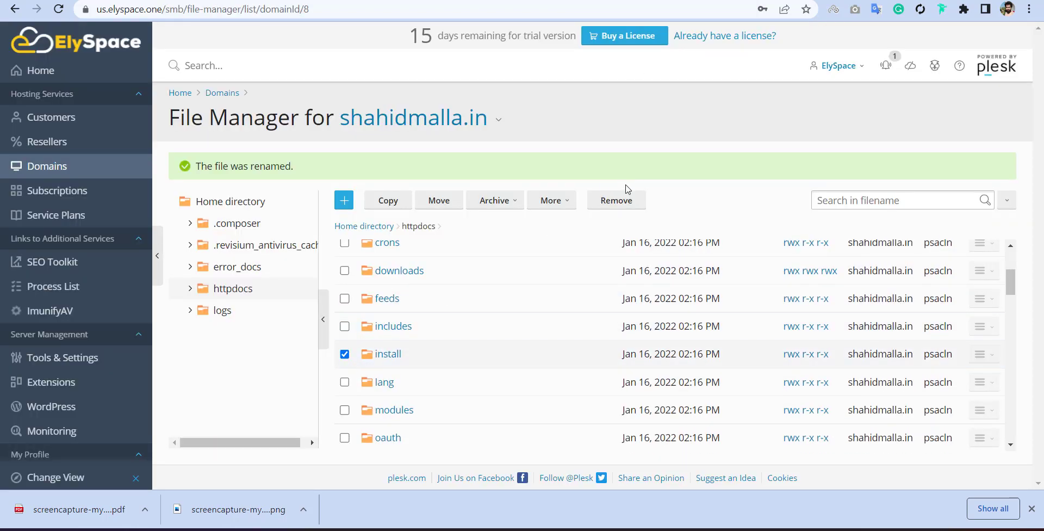
click(616, 200)
click(461, 295)
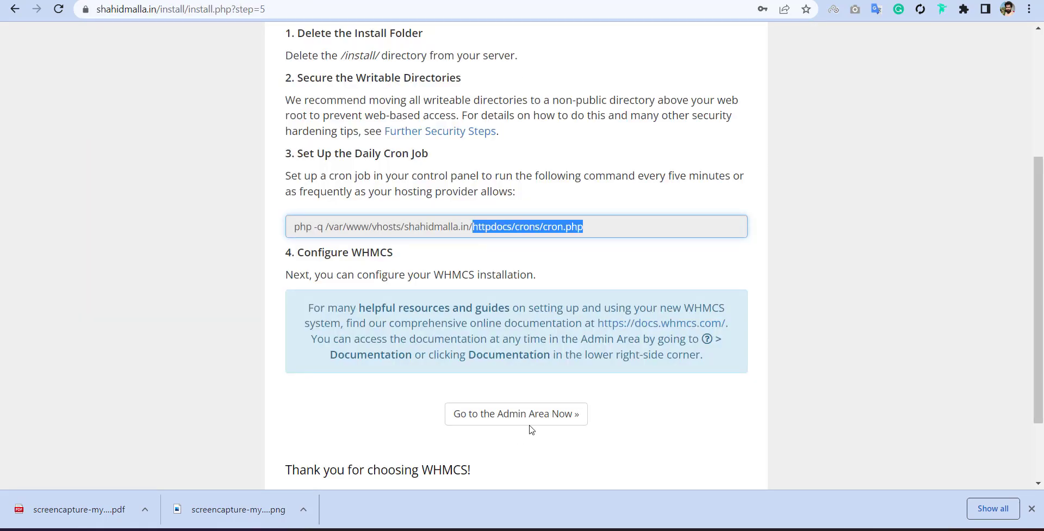
click(539, 420)
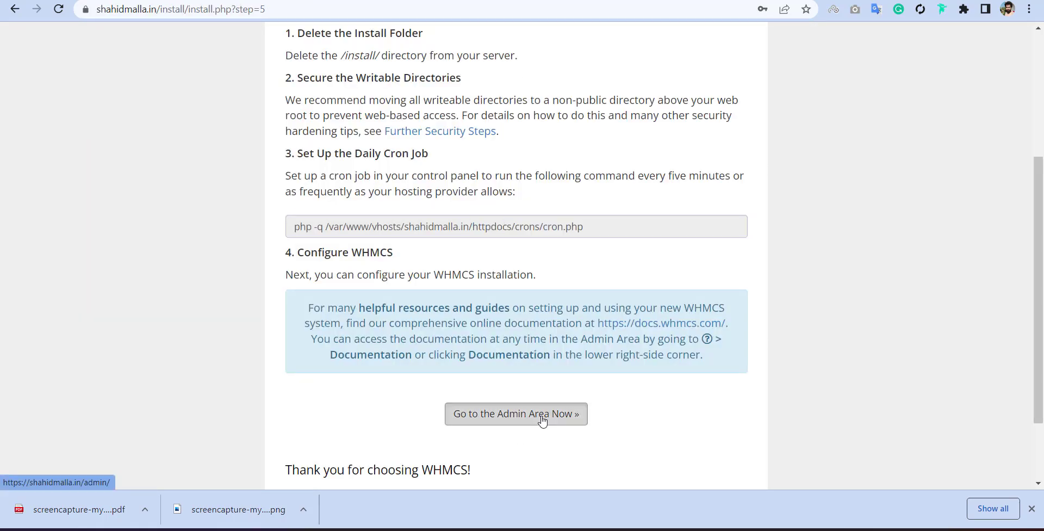
View the shahidmalla.in WHMCS admin login page, then switch to the cPanel tab
scroll(541, 419, down, 2)
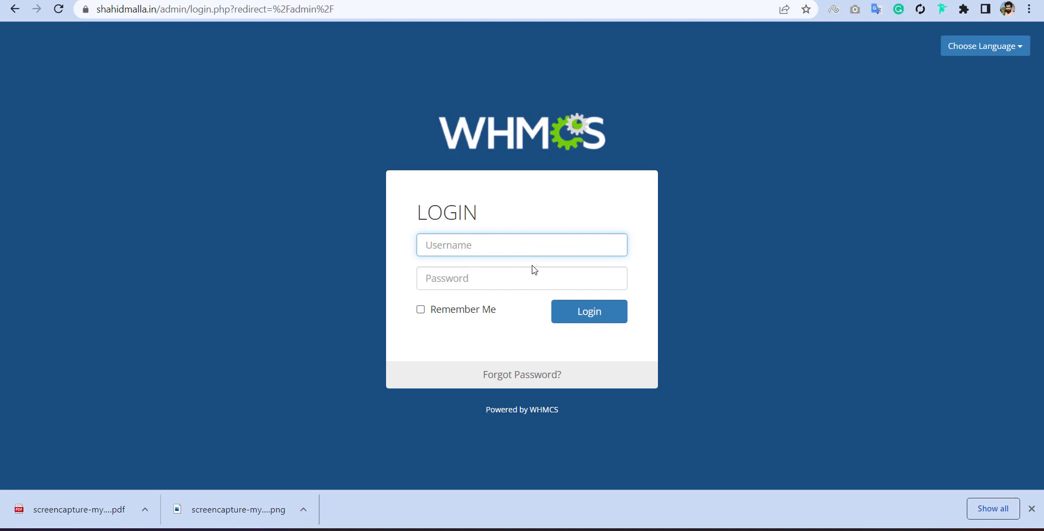
click(318, 287)
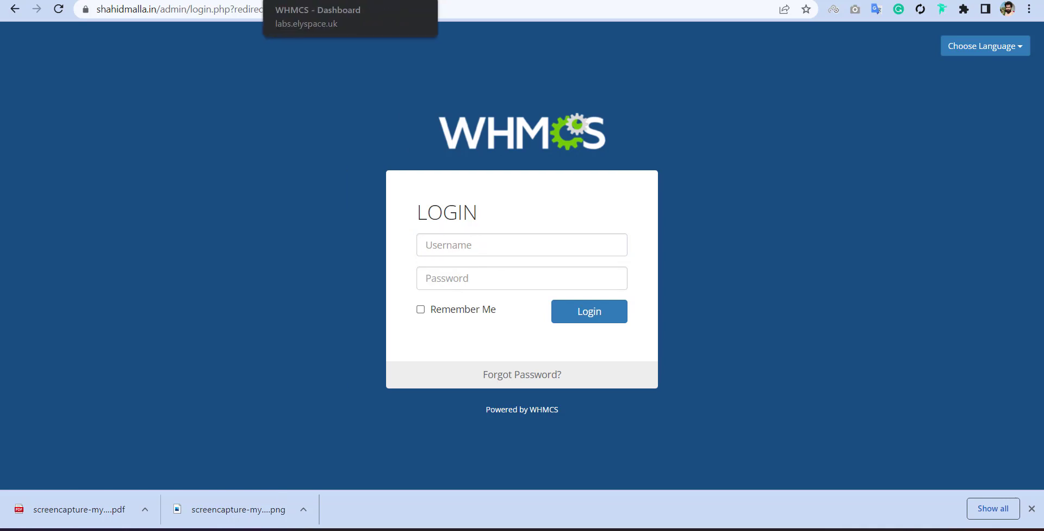
key(ctrl+Tab)
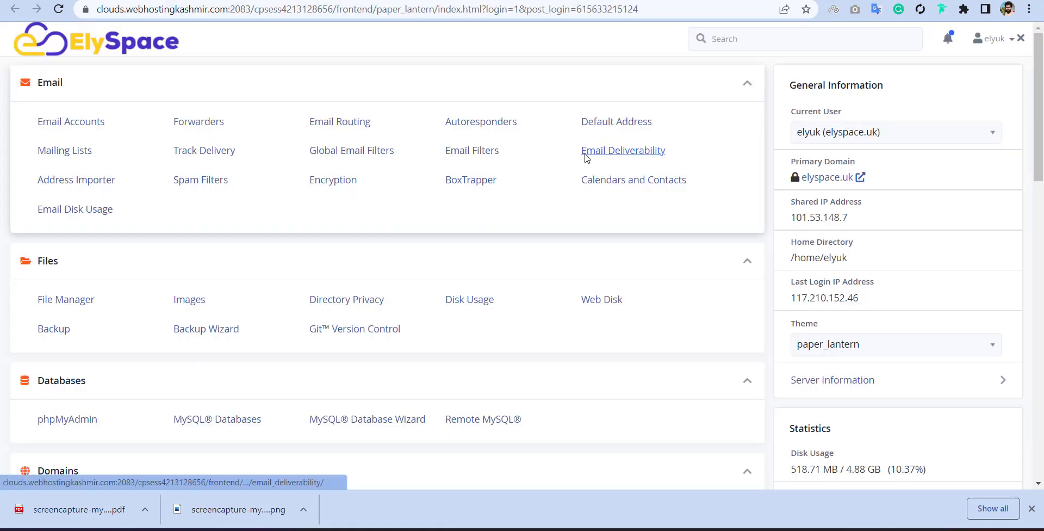
Return to the WHMCS admin tab and strip the admin path to load the shahidmalla.in home page
scroll(587, 156, down, 2)
scroll(586, 156, up, 2)
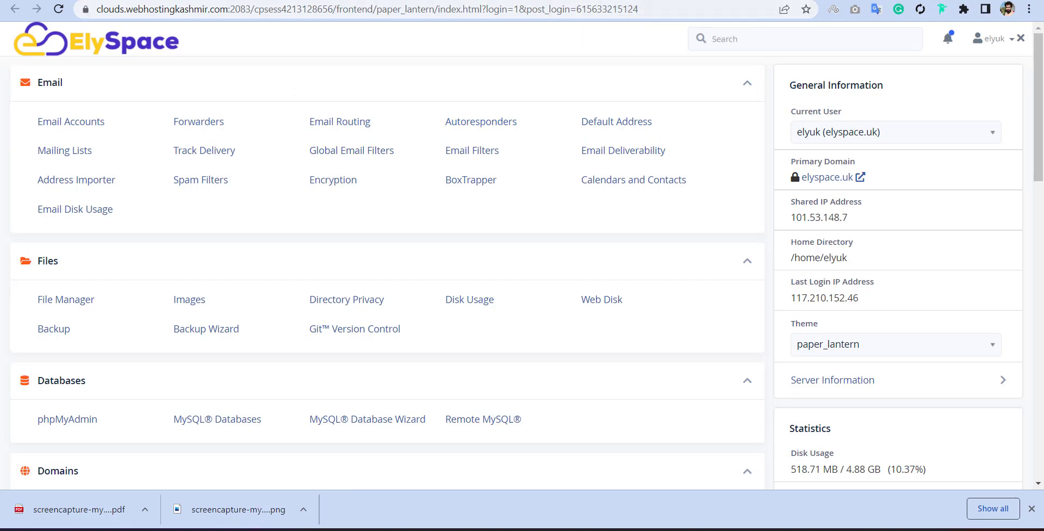
click(647, 1)
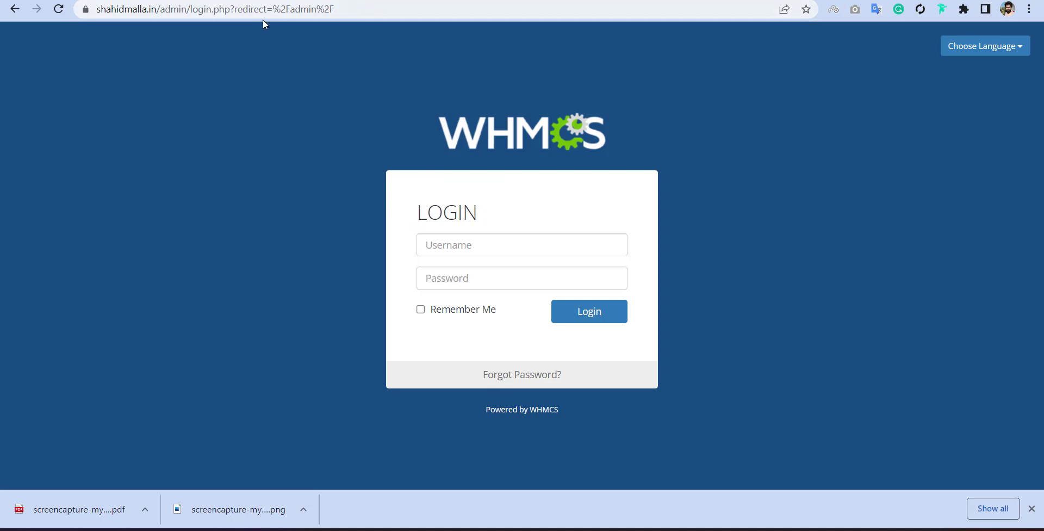
click(170, 10)
drag(186, 9, 609, 17)
key(BackSpace)
key(Return)
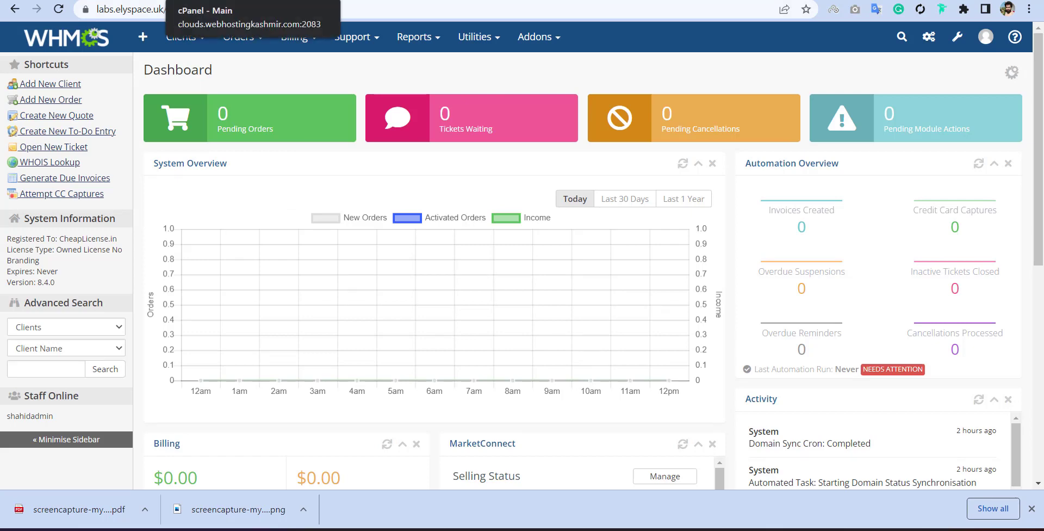
click(761, 1)
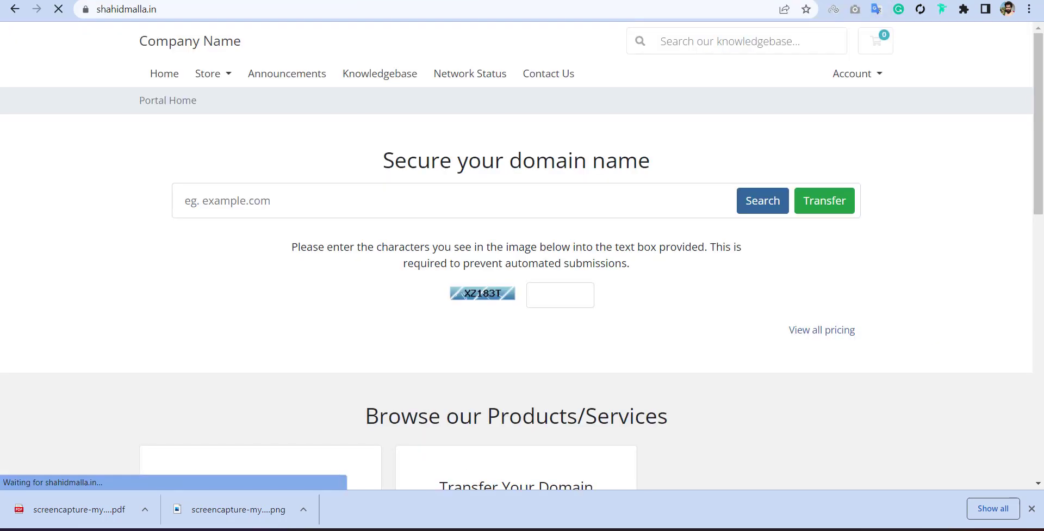